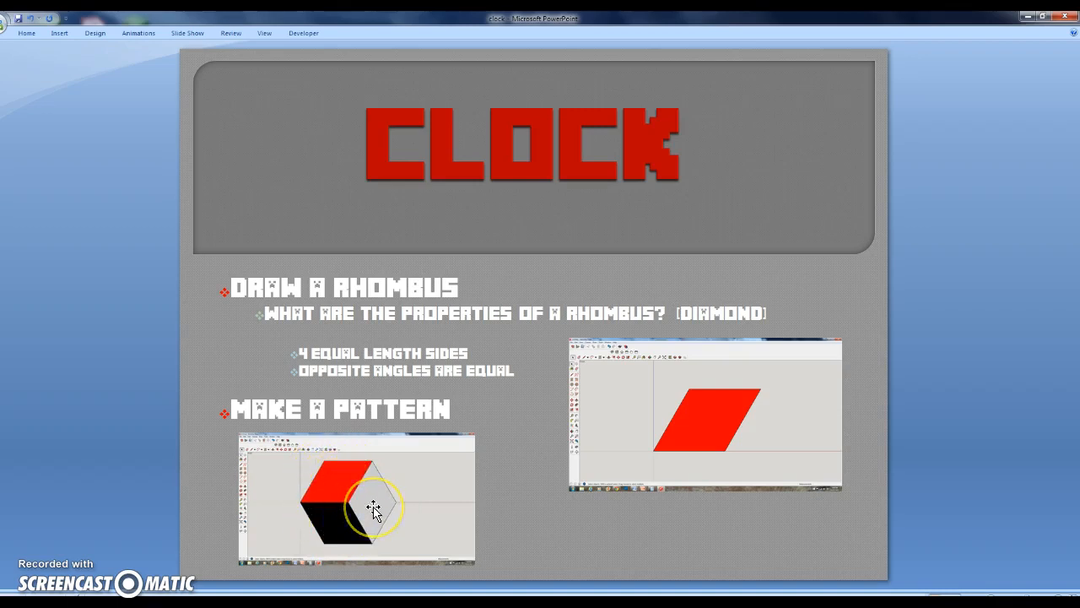
Open SketchUp Make and start a new model with the Woodworking - Inches template.
click(351, 589)
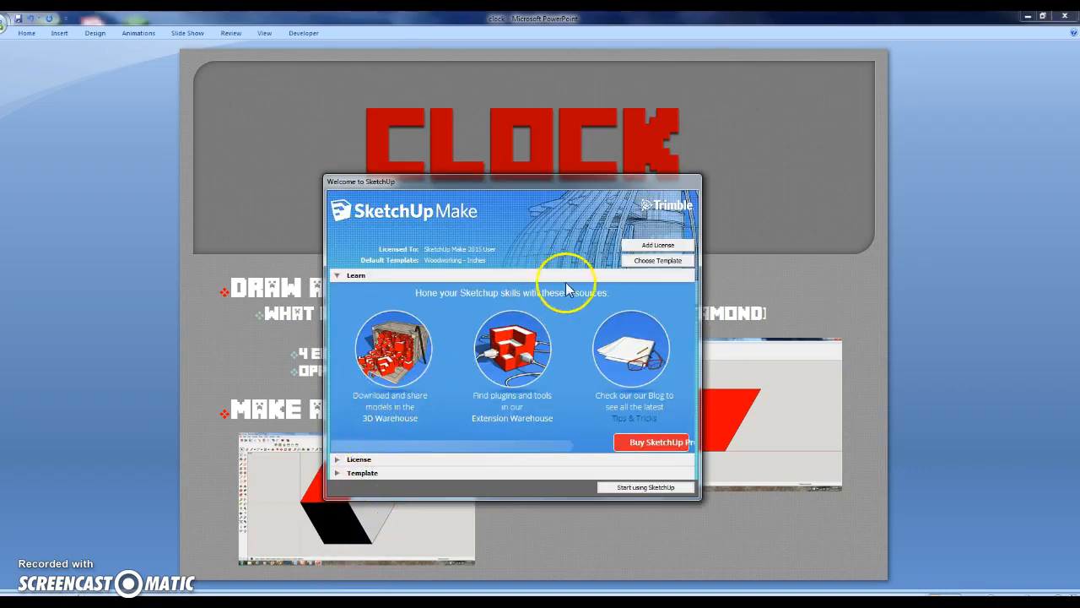
click(640, 263)
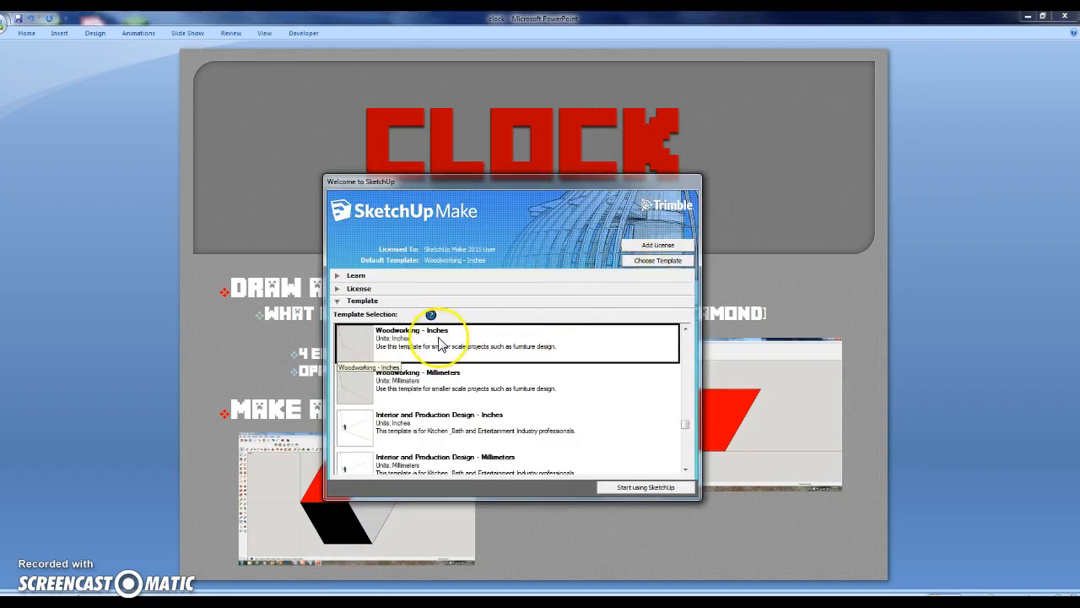
click(646, 487)
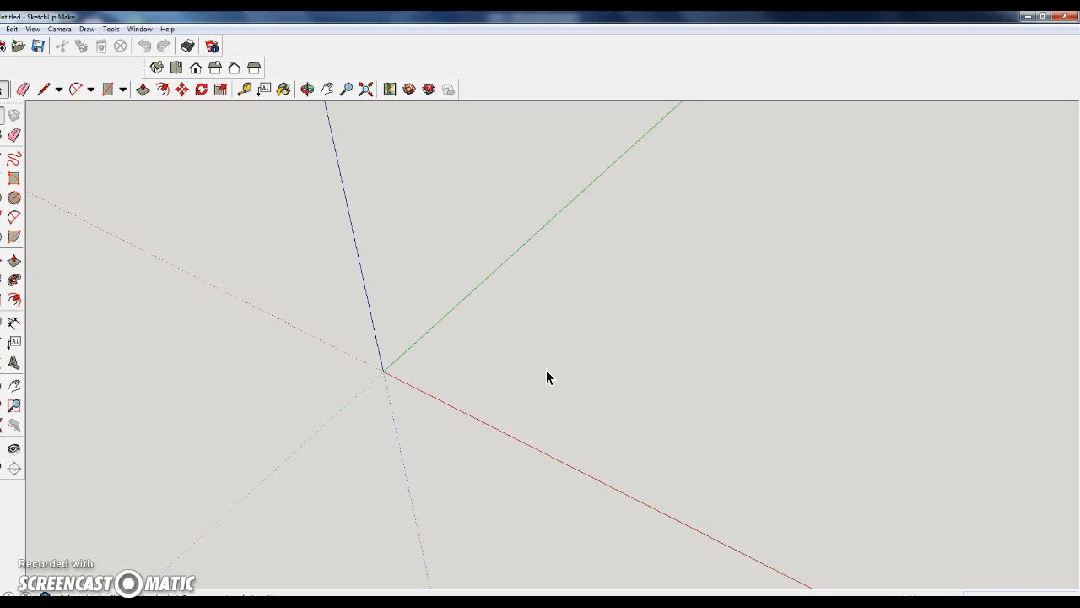
Switch the model to the Front view and set the camera to Parallel Projection.
click(195, 67)
click(56, 32)
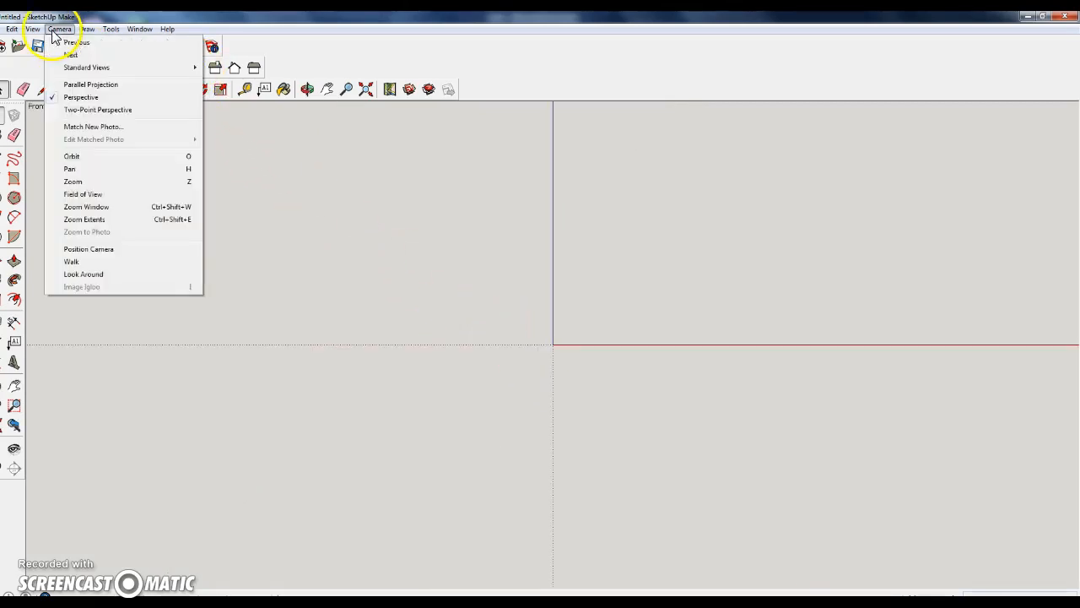
click(72, 85)
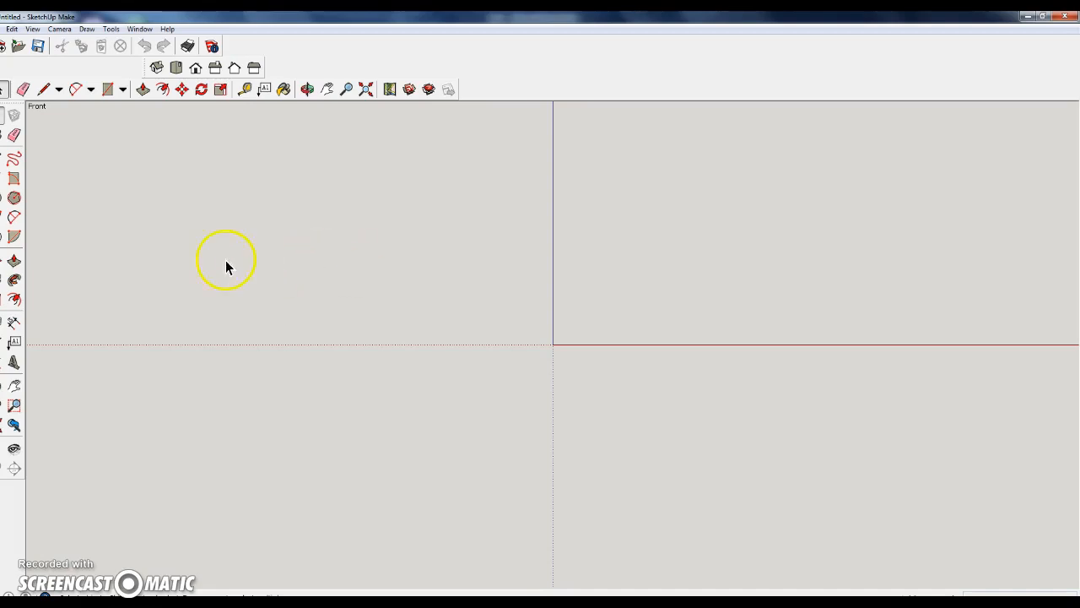
Create a horizontal Tape Measure guide above the red axis and parallel to it.
click(244, 88)
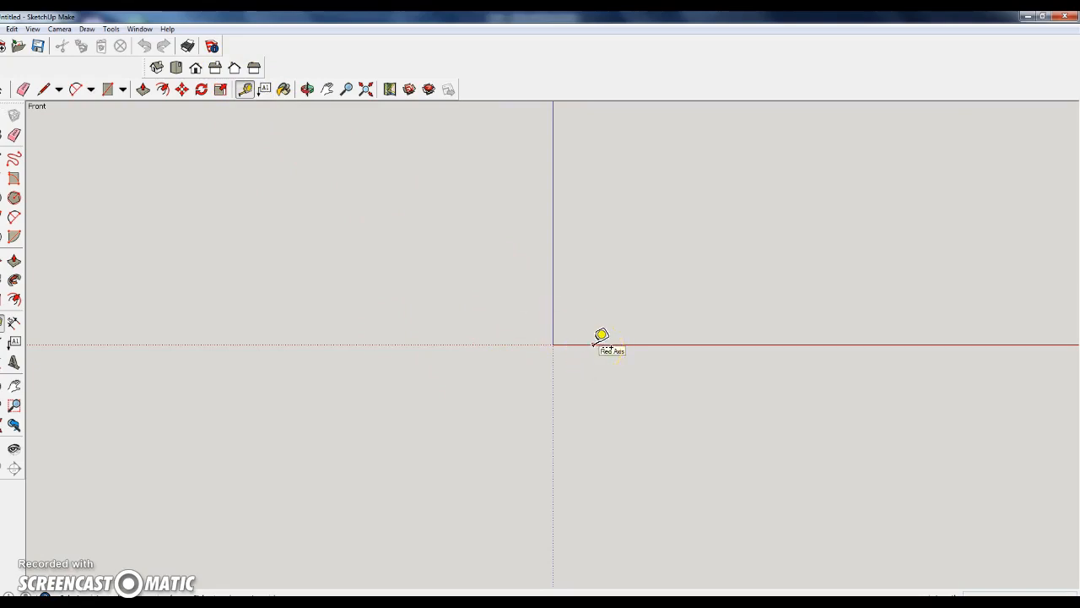
click(601, 296)
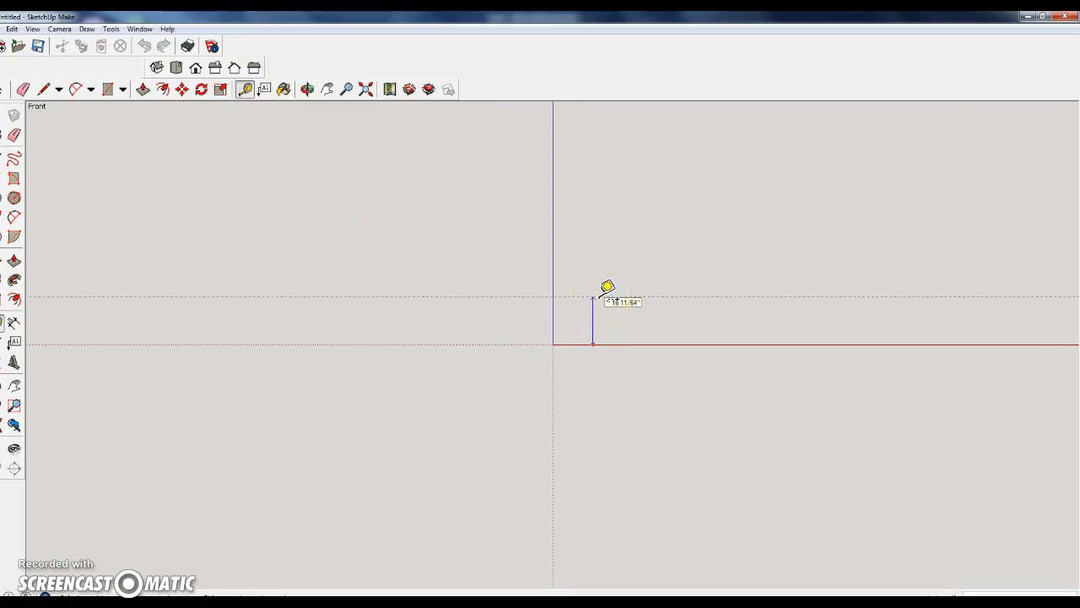
key(Return)
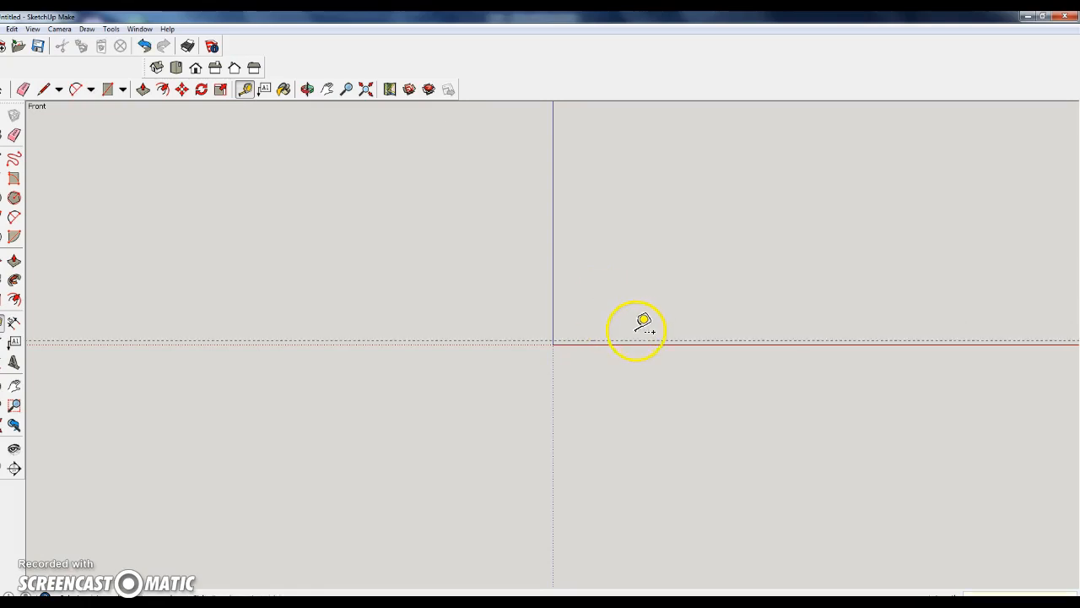
scroll(581, 346, up, 1)
scroll(583, 336, up, 4)
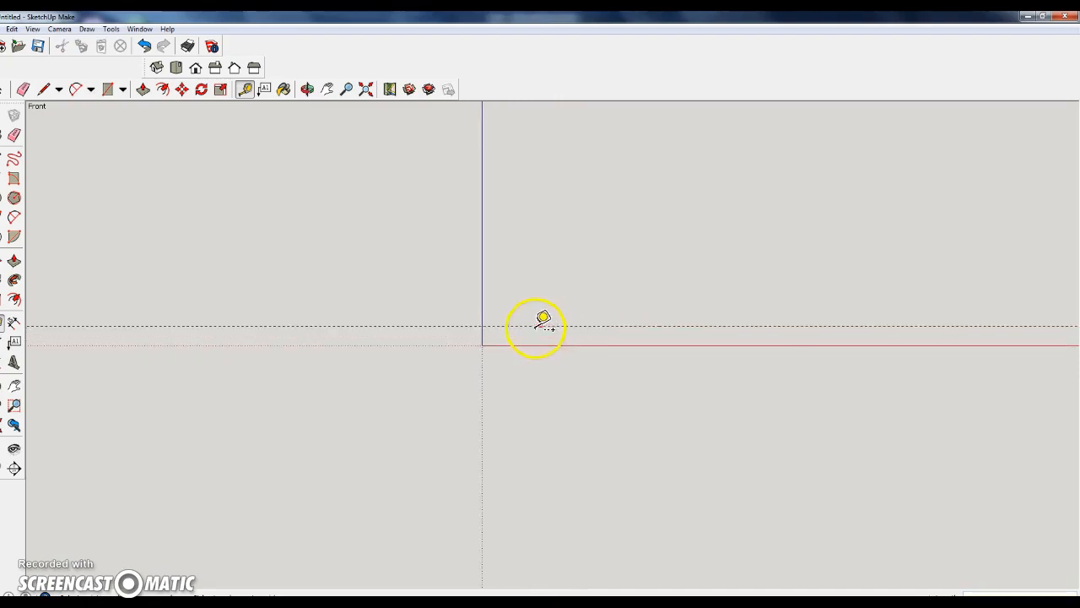
scroll(486, 289, up, 5)
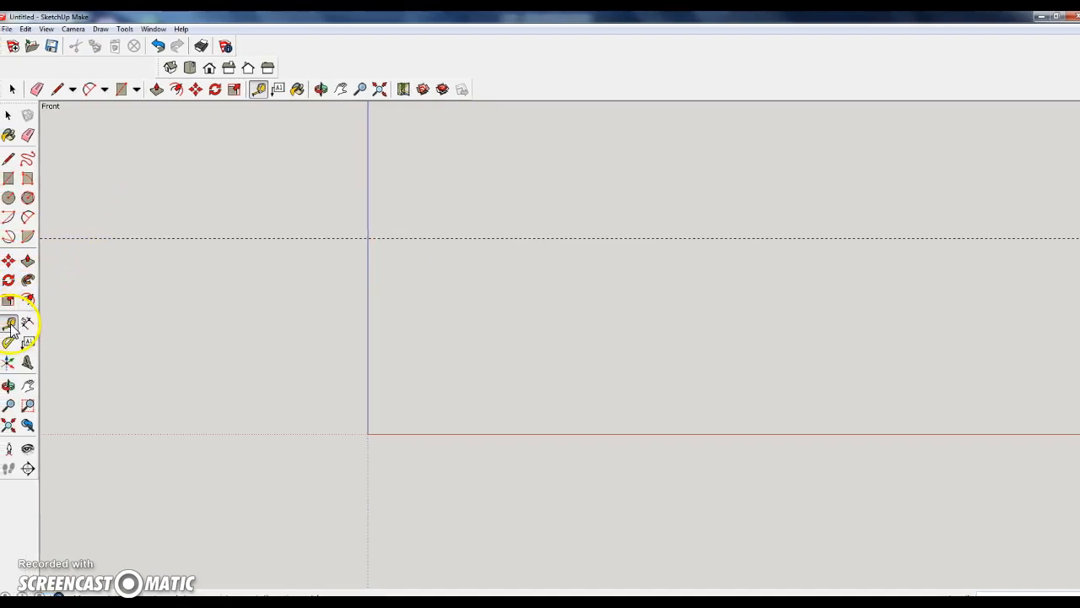
Create a Protractor guide through the origin, angled 30 degrees from the blue axis toward the positive red axis.
click(9, 345)
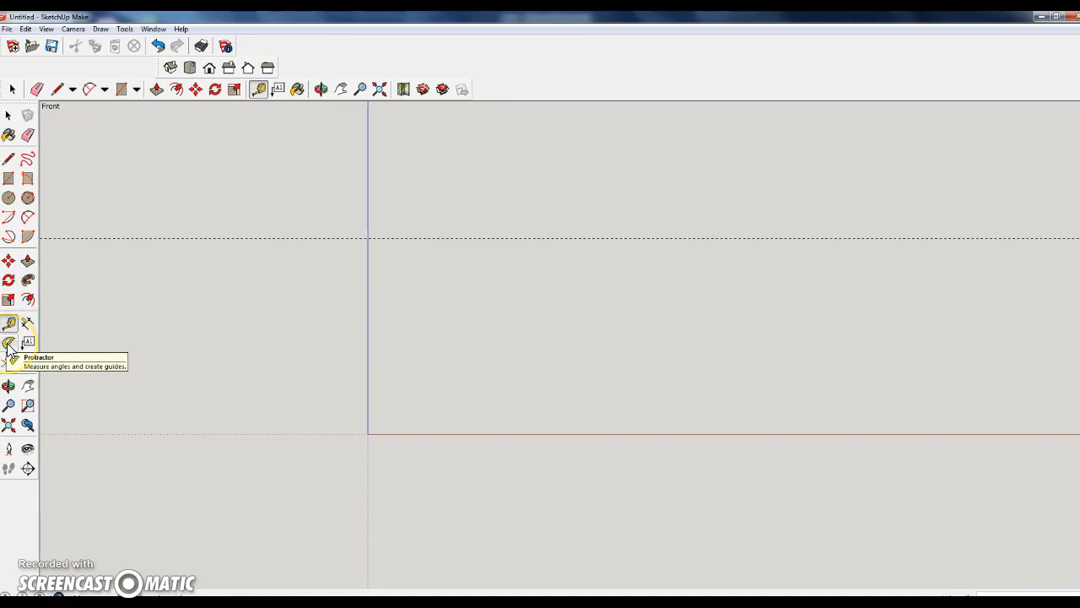
right_click(580, 78)
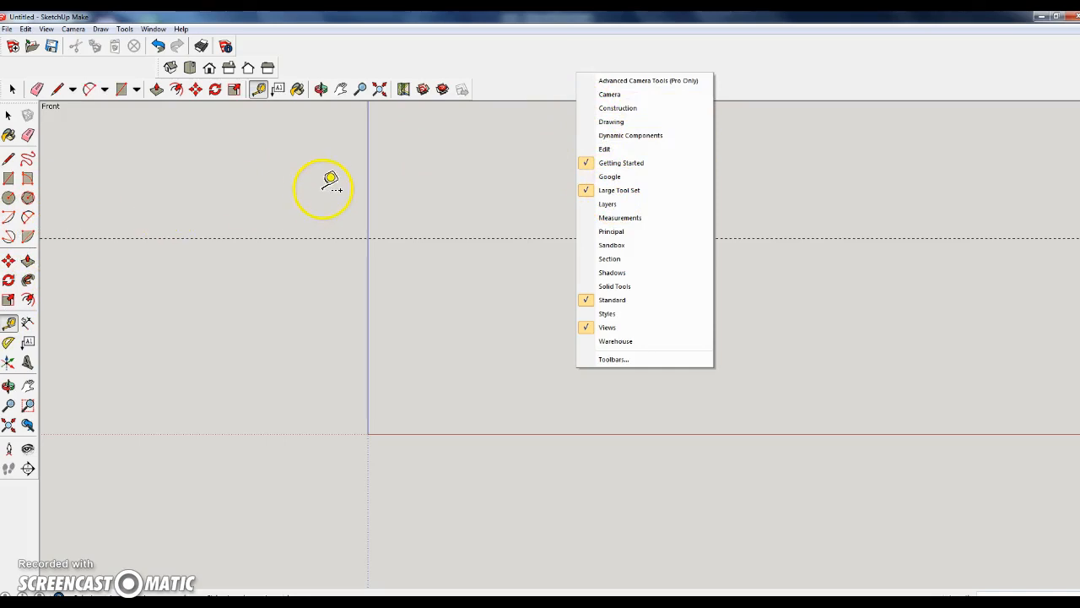
click(9, 341)
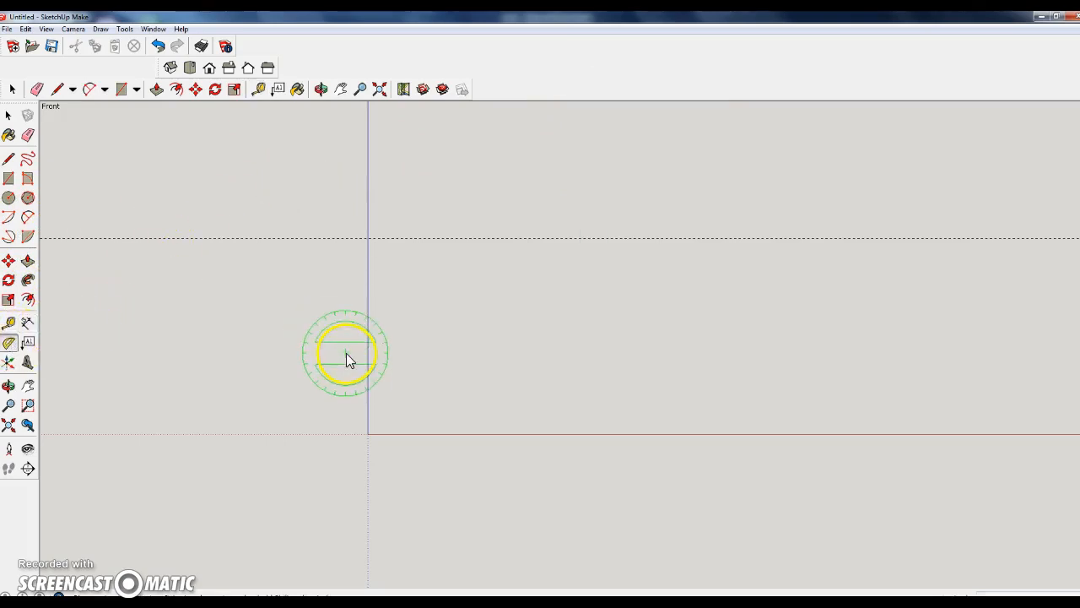
click(367, 434)
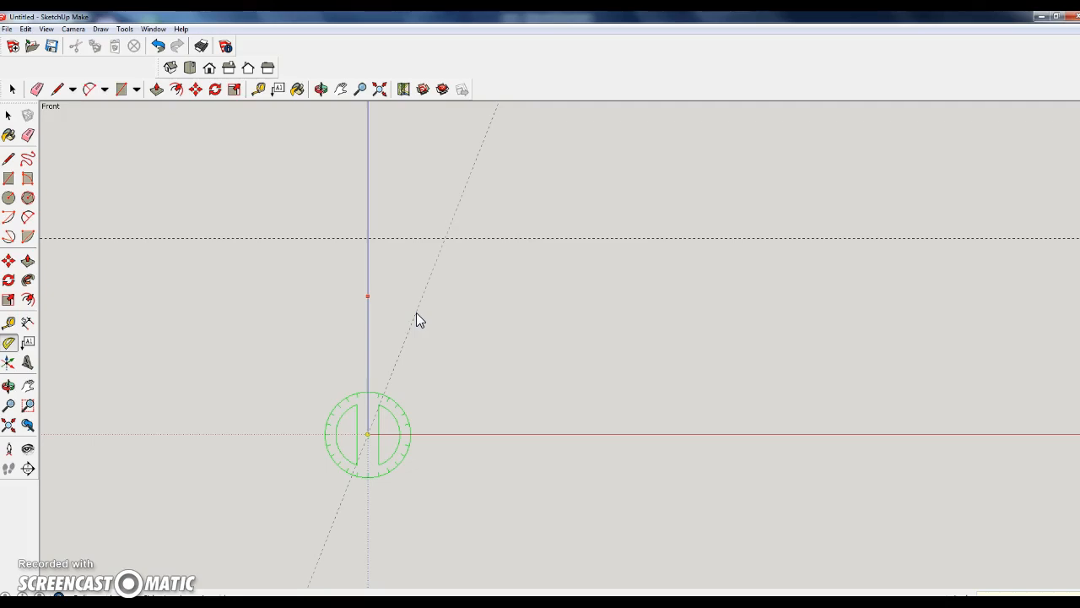
click(416, 319)
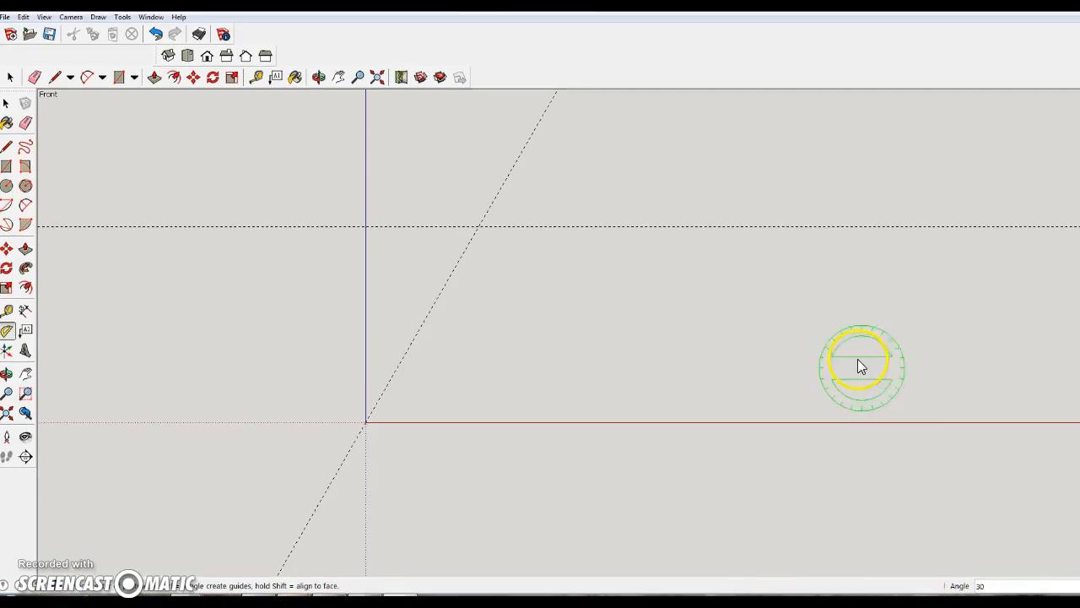
Draw a line along the angled guide from the origin to its intersection with the horizontal guide.
click(54, 77)
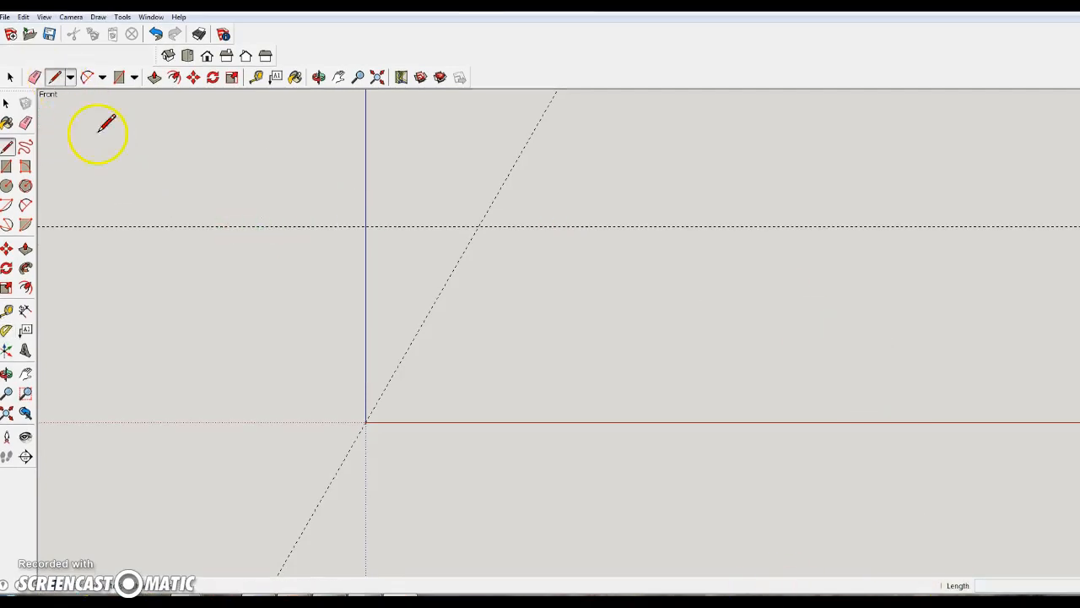
click(367, 420)
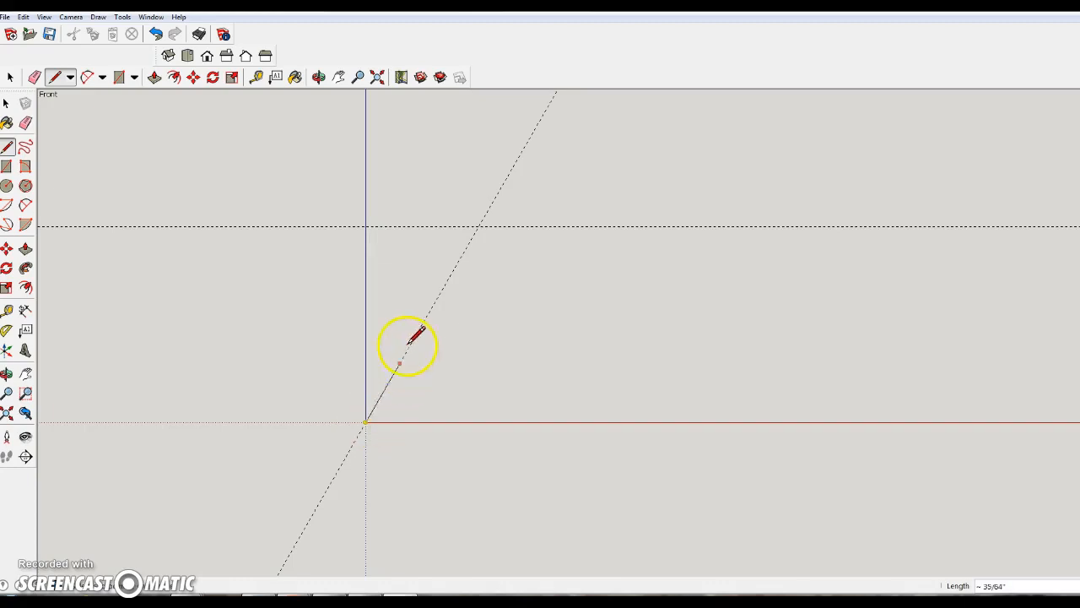
click(477, 226)
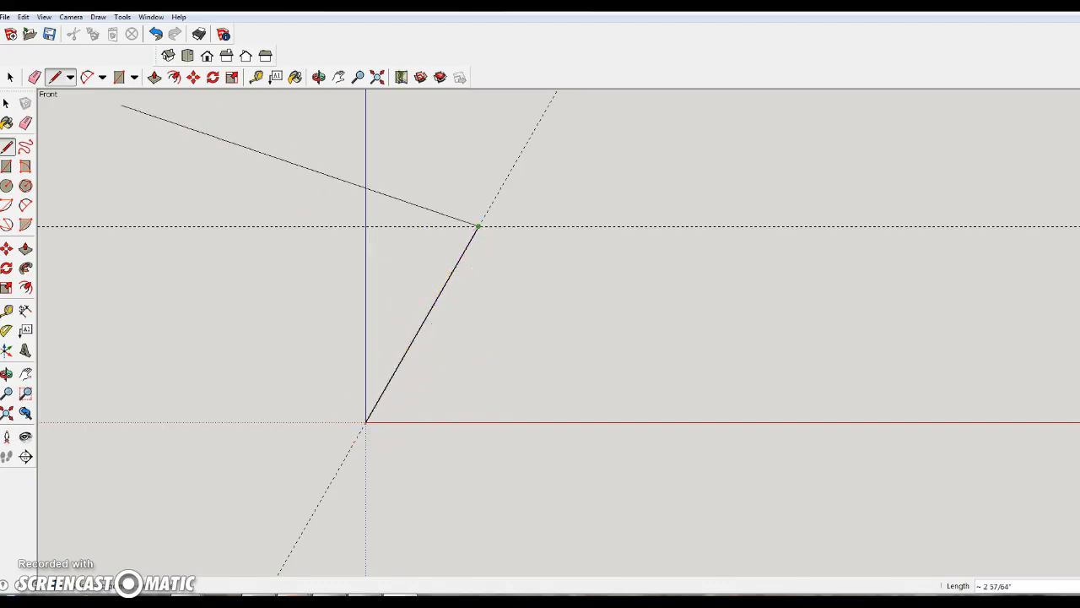
click(7, 104)
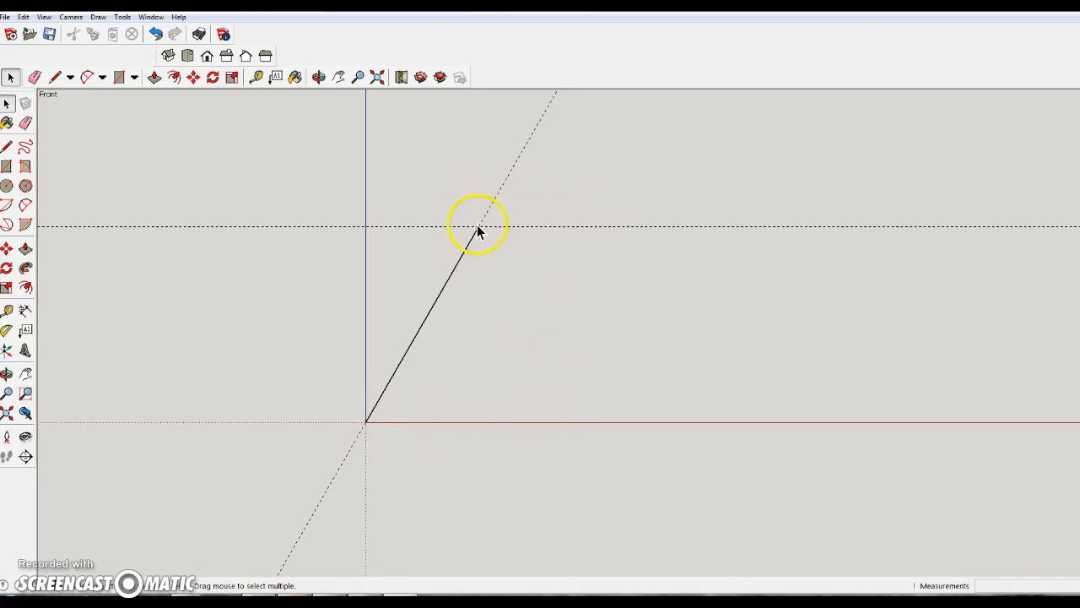
Measure the length of the slanted line between its two endpoints.
click(256, 76)
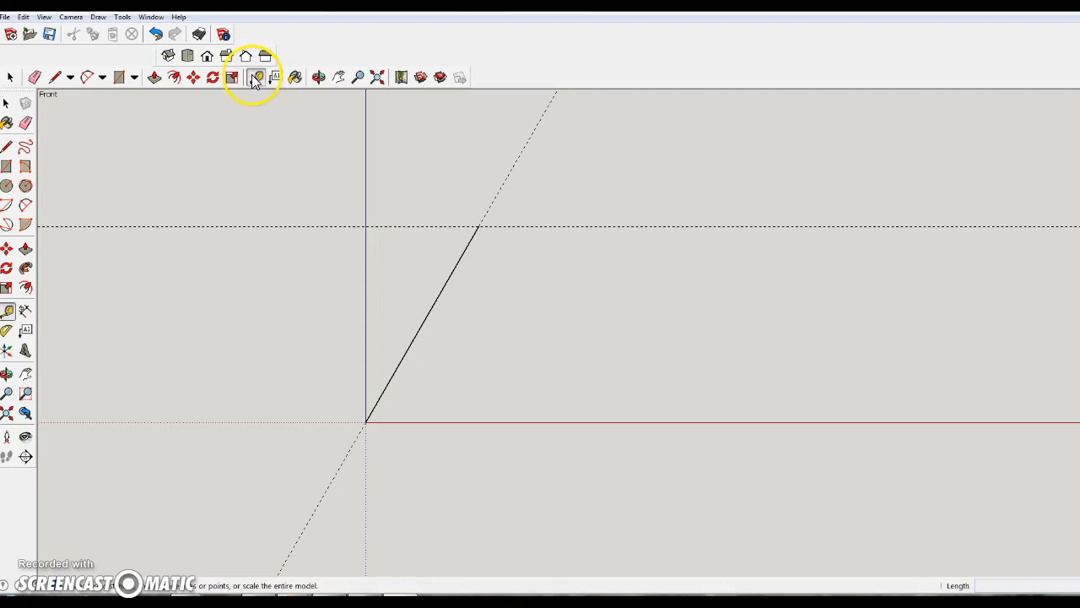
click(477, 226)
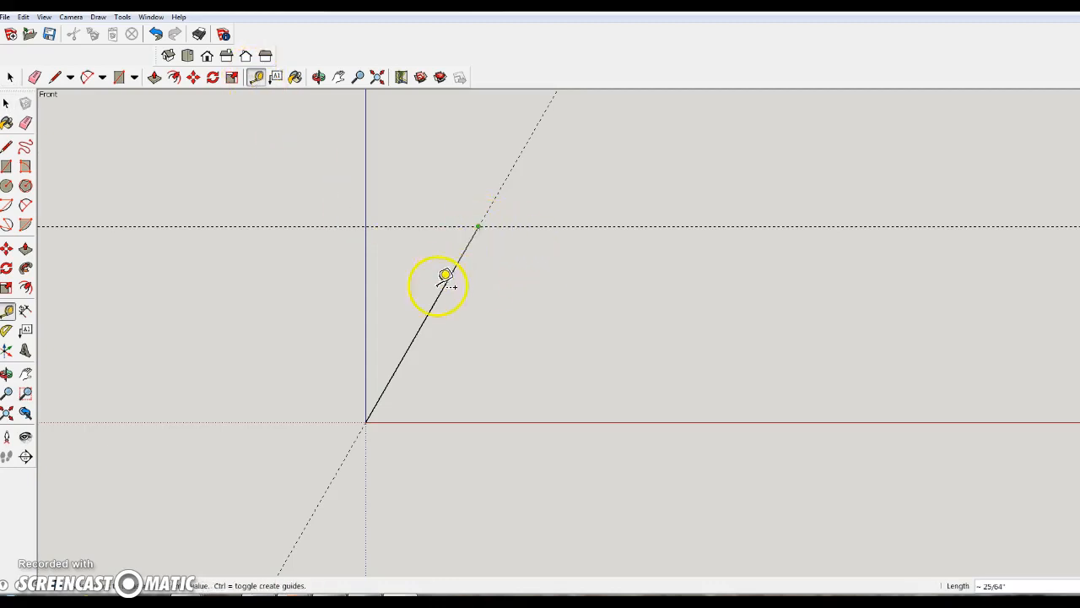
click(366, 420)
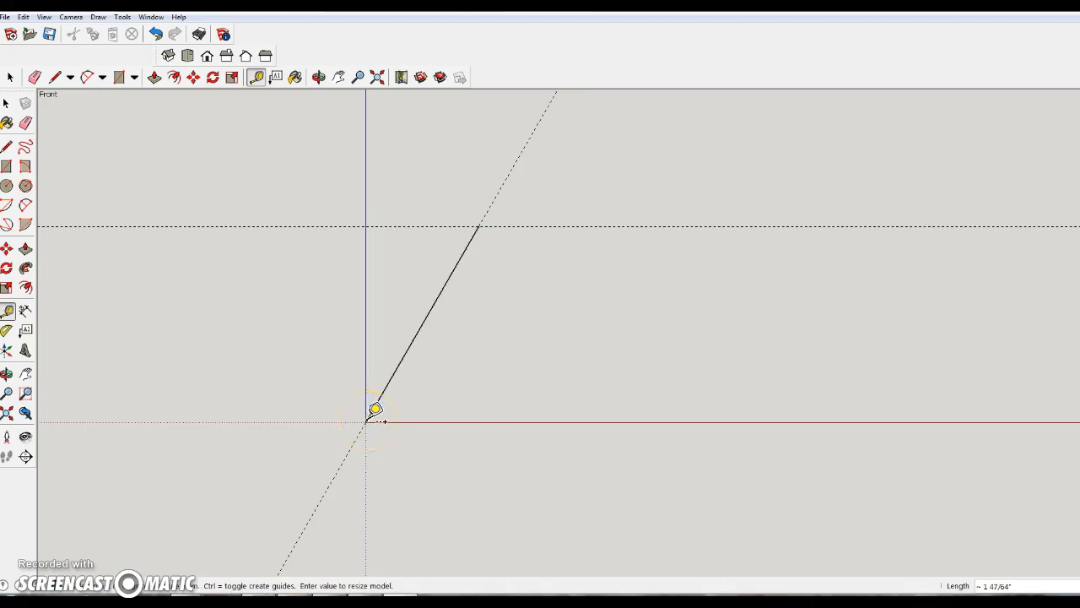
click(477, 227)
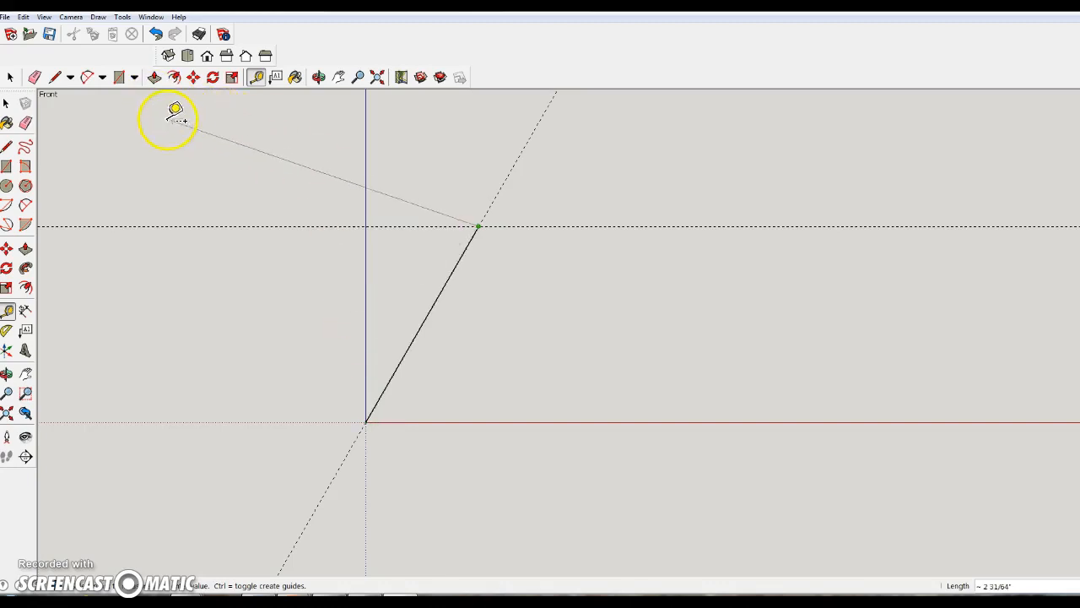
Draw the rhombus's upper edge 1 47/64" long from the slanted line's upper endpoint along the horizontal guide, in the positive red direction.
click(54, 77)
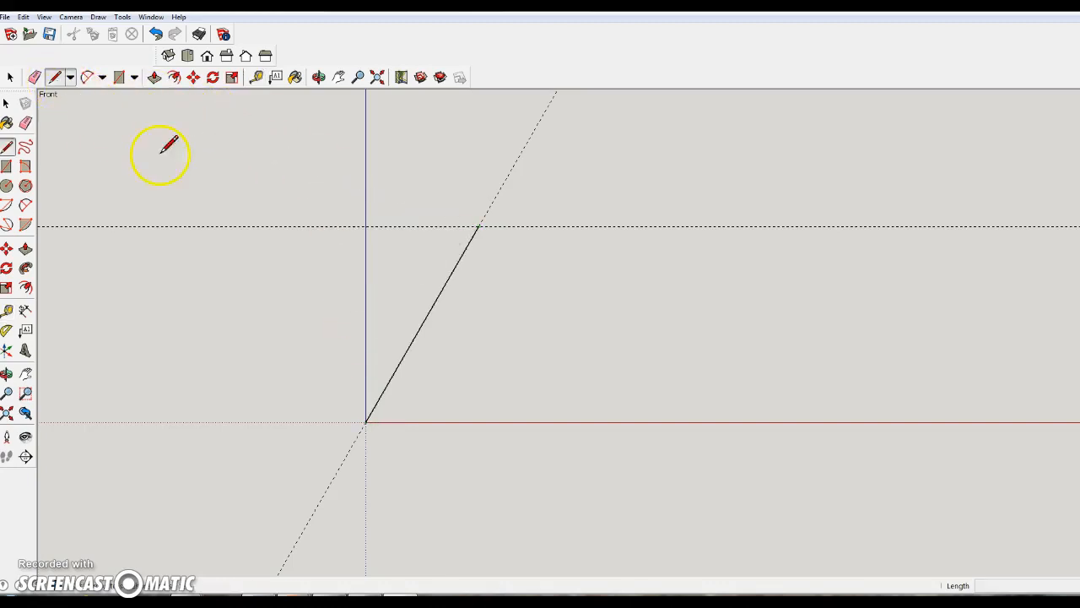
click(479, 224)
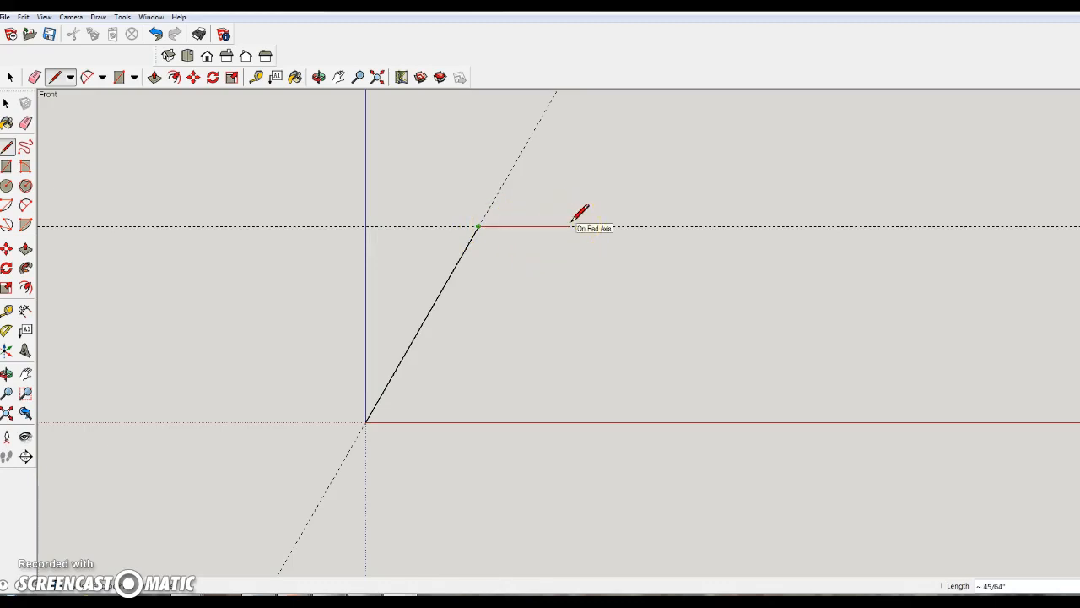
text(1)
key(Return)
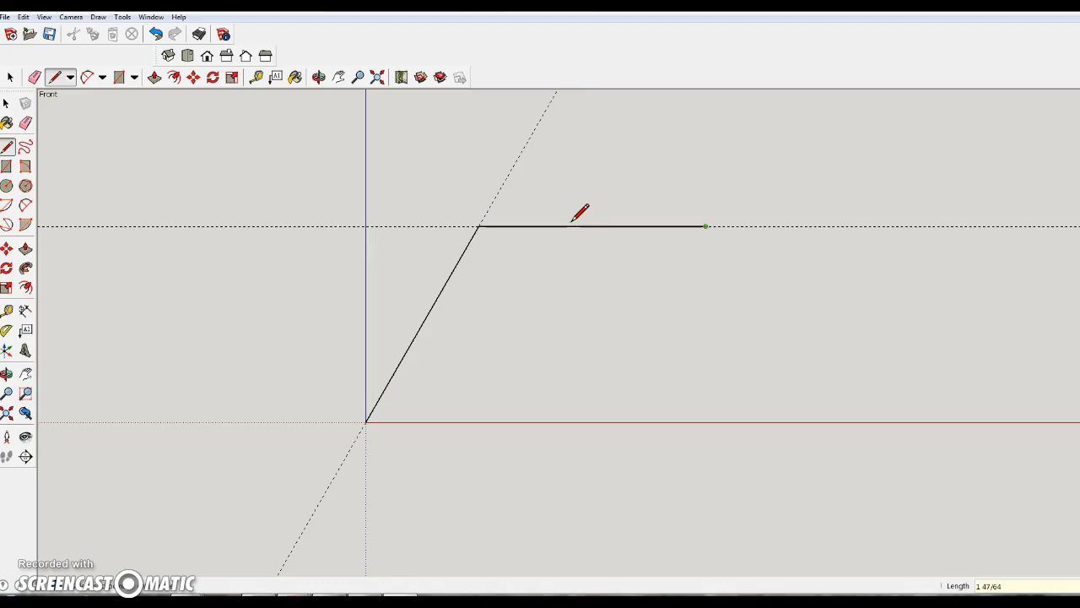
click(11, 77)
Draw the rhombus's lower edge 1 47/64" long from the origin along the positive red axis.
click(54, 77)
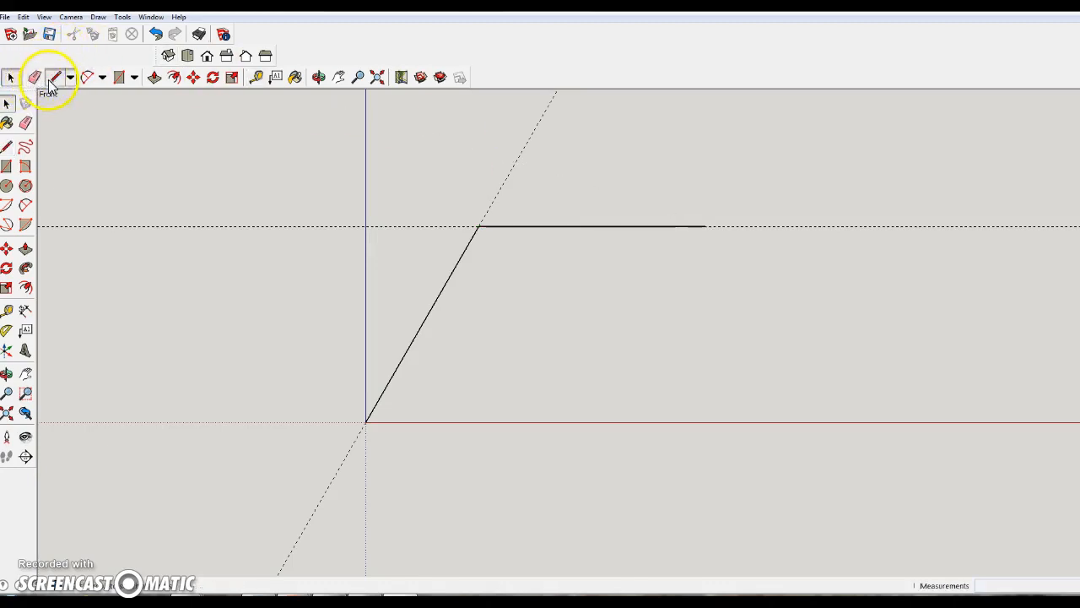
click(366, 420)
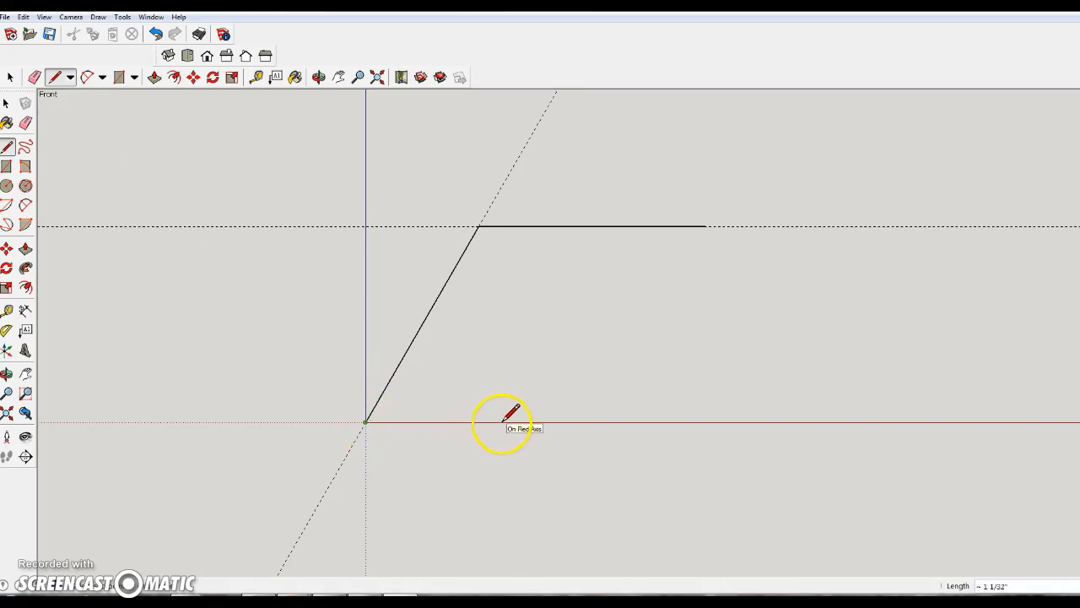
text(1 47/)
key(Return)
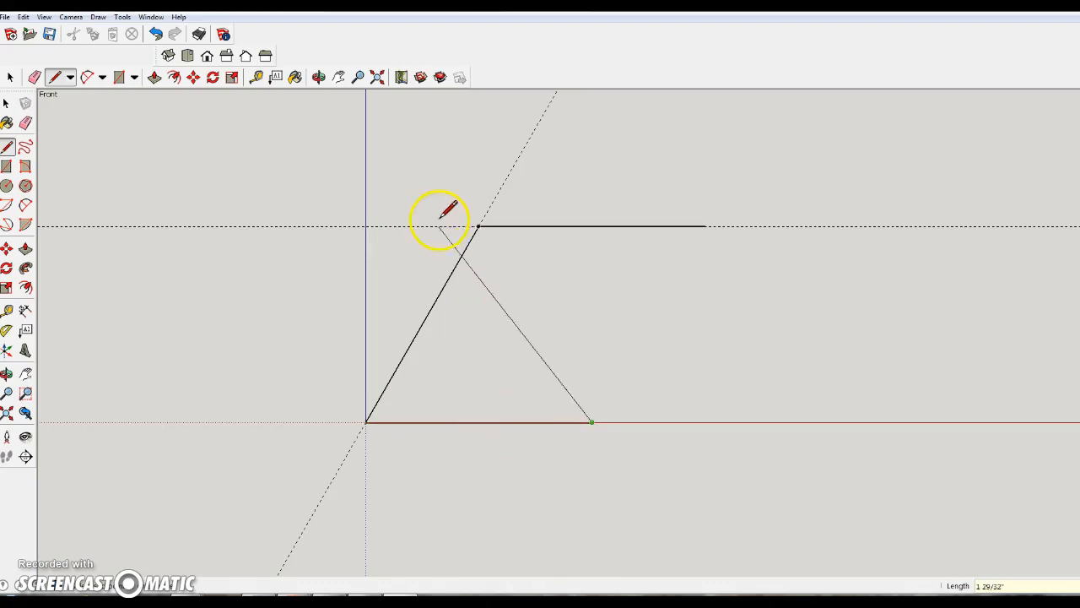
click(8, 79)
Close the rhombus with a line joining the free ends of the upper and lower edges.
click(54, 77)
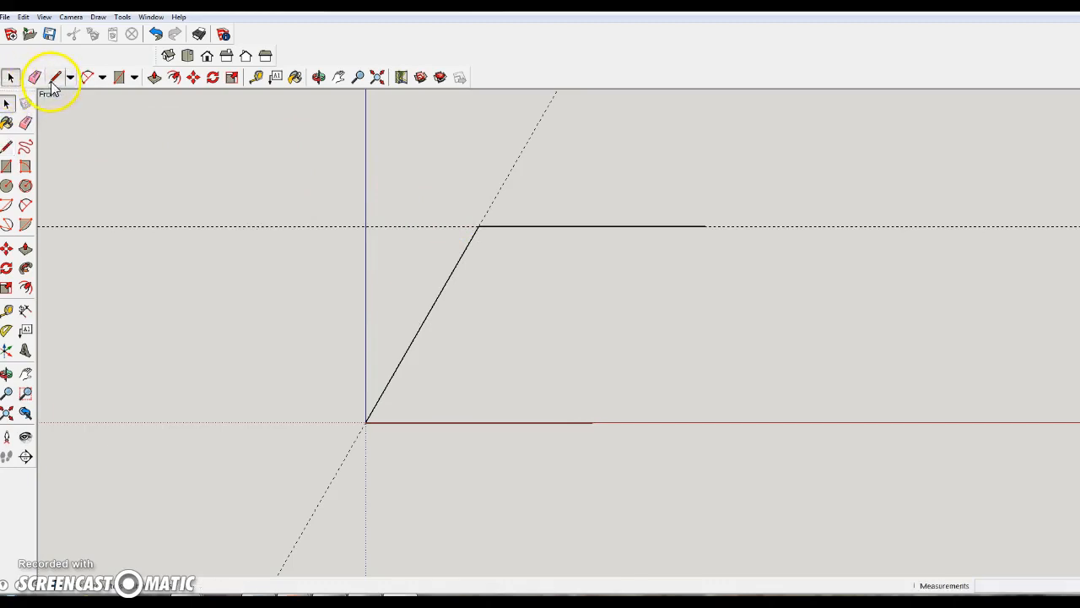
click(707, 226)
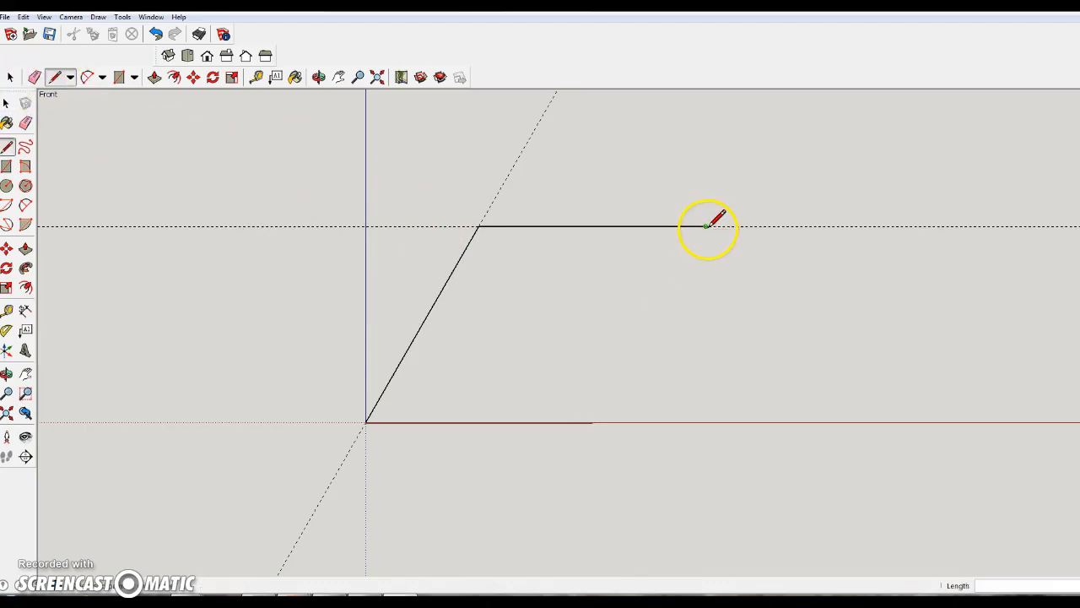
click(592, 422)
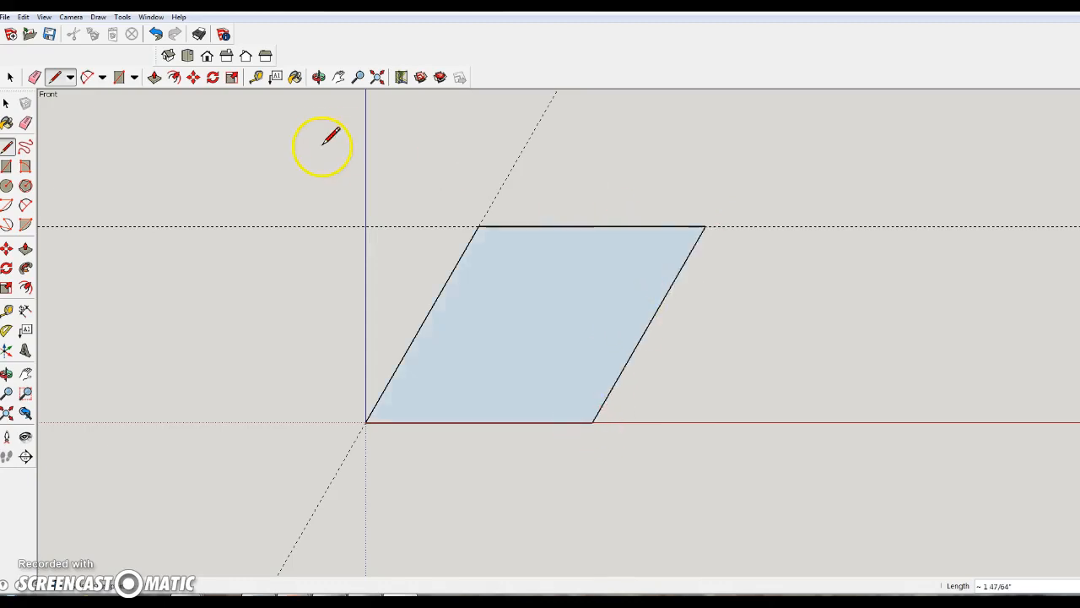
click(11, 77)
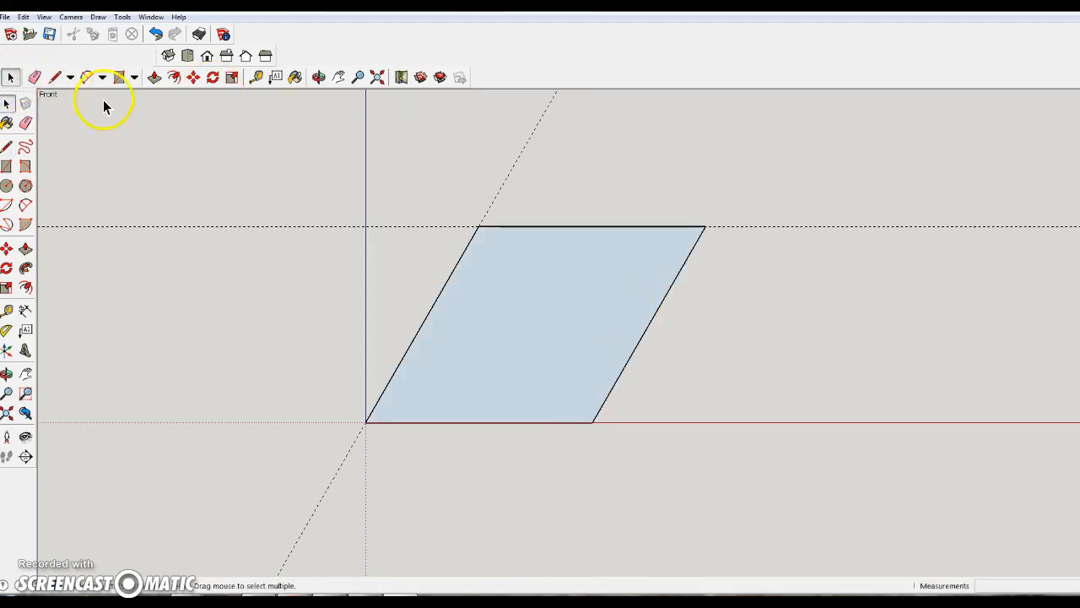
Extrude the rhombus face 1 1/2" toward the front with Push/Pull.
click(154, 76)
key(o)
drag(519, 165, 380, 211)
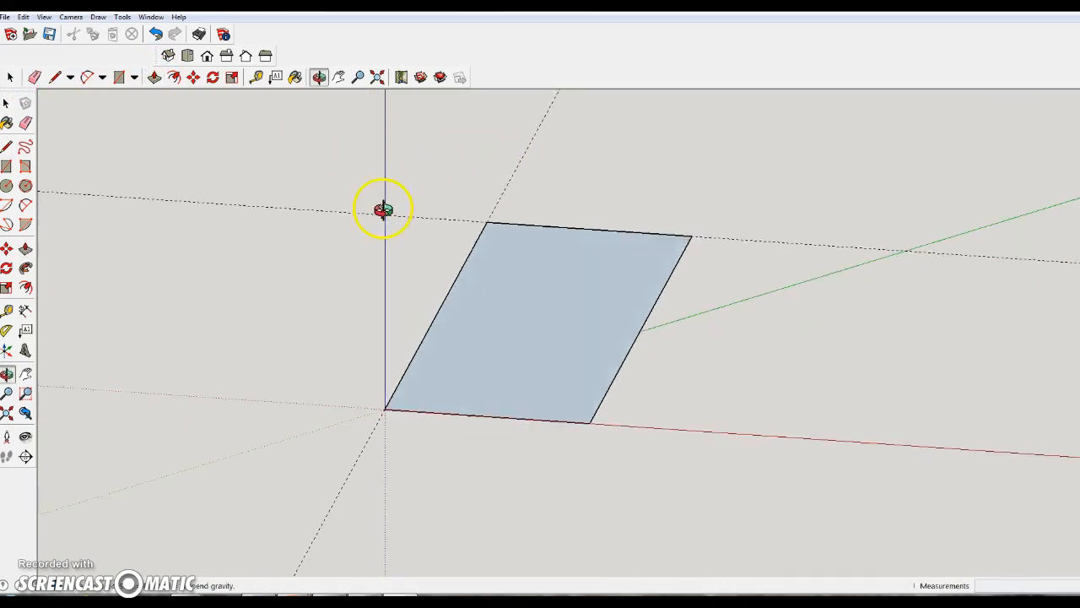
key(p)
click(528, 299)
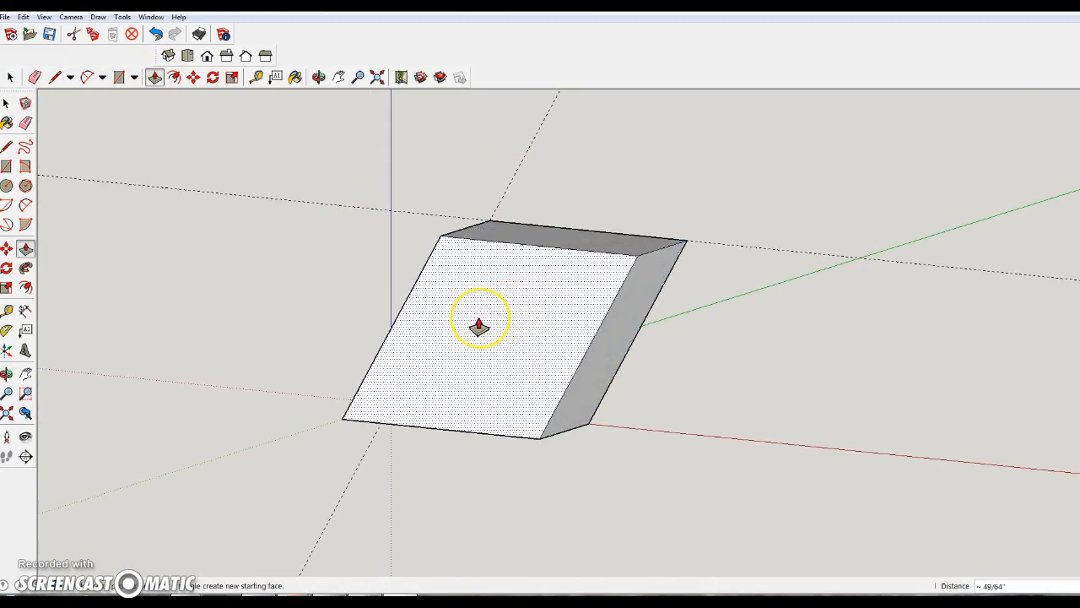
text(1 1/2)
key(Return)
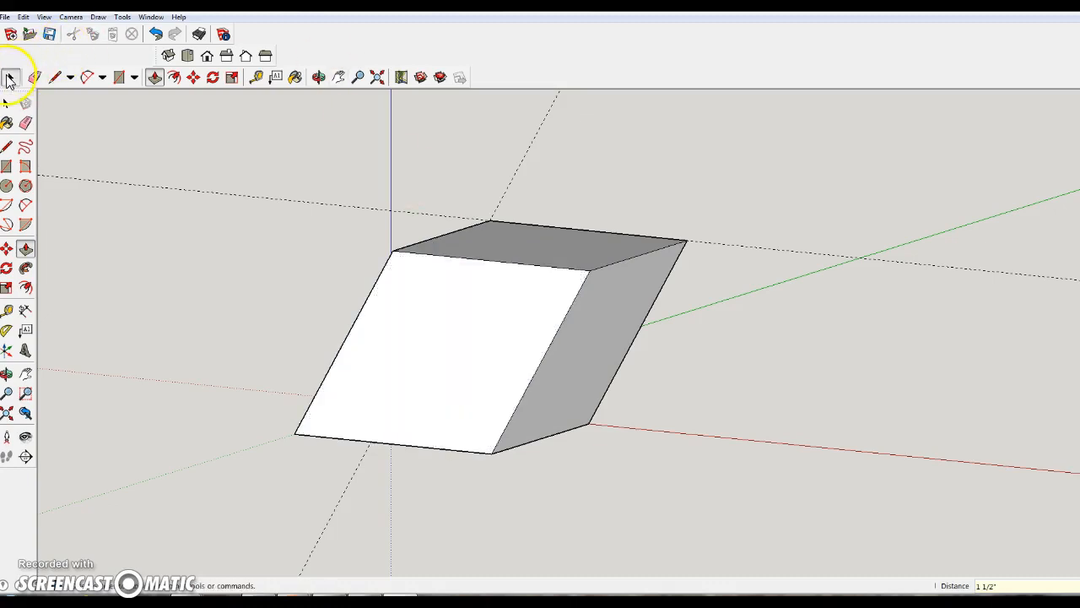
Delete all construction guides around the extruded rhombus.
middle_drag(161, 129, 376, 141)
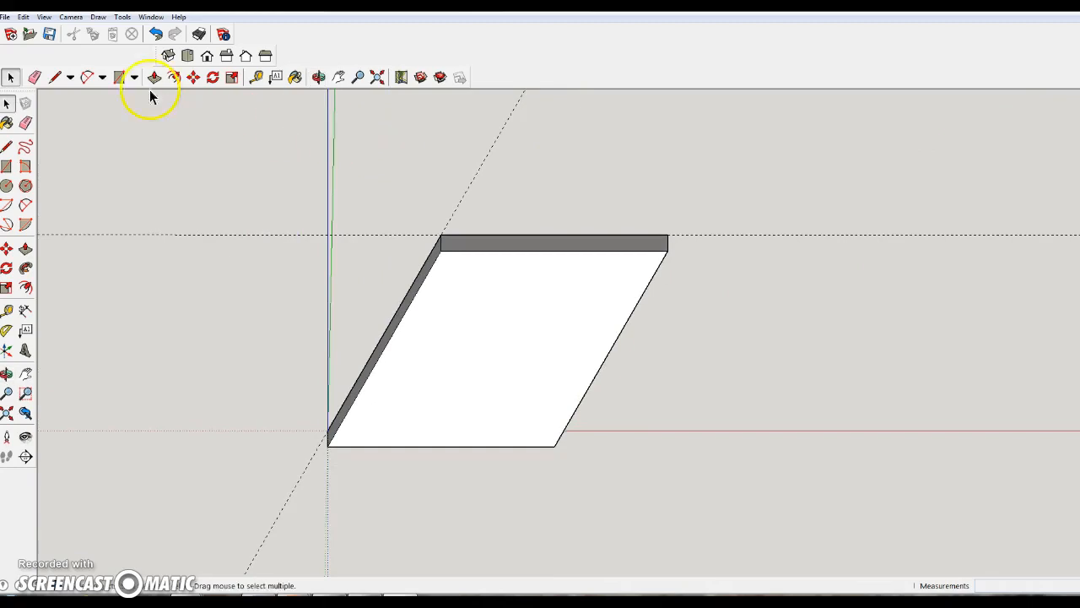
click(23, 17)
click(54, 123)
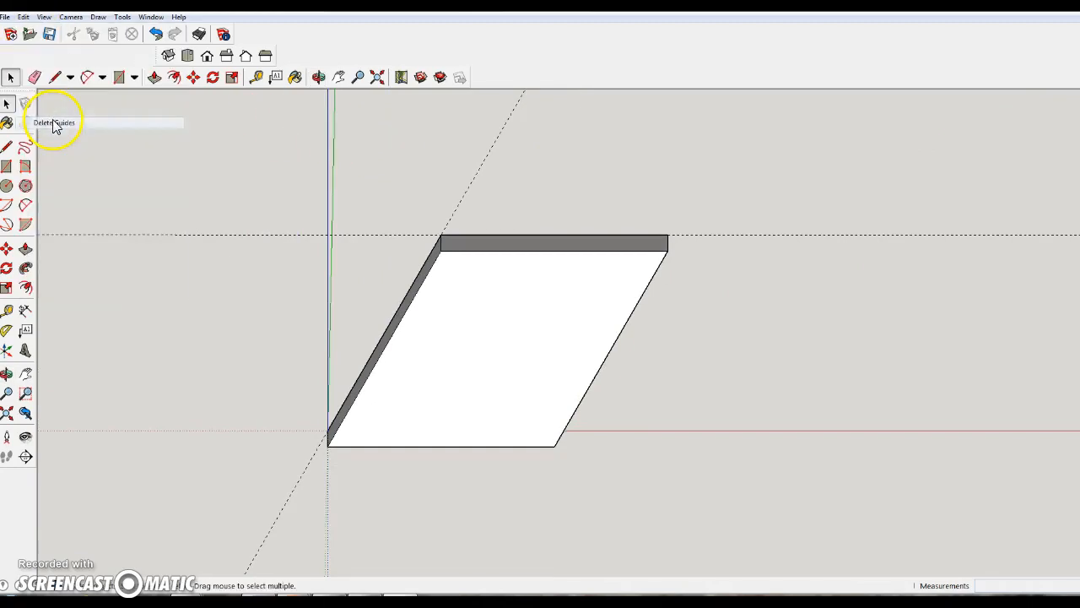
middle_drag(358, 266, 381, 265)
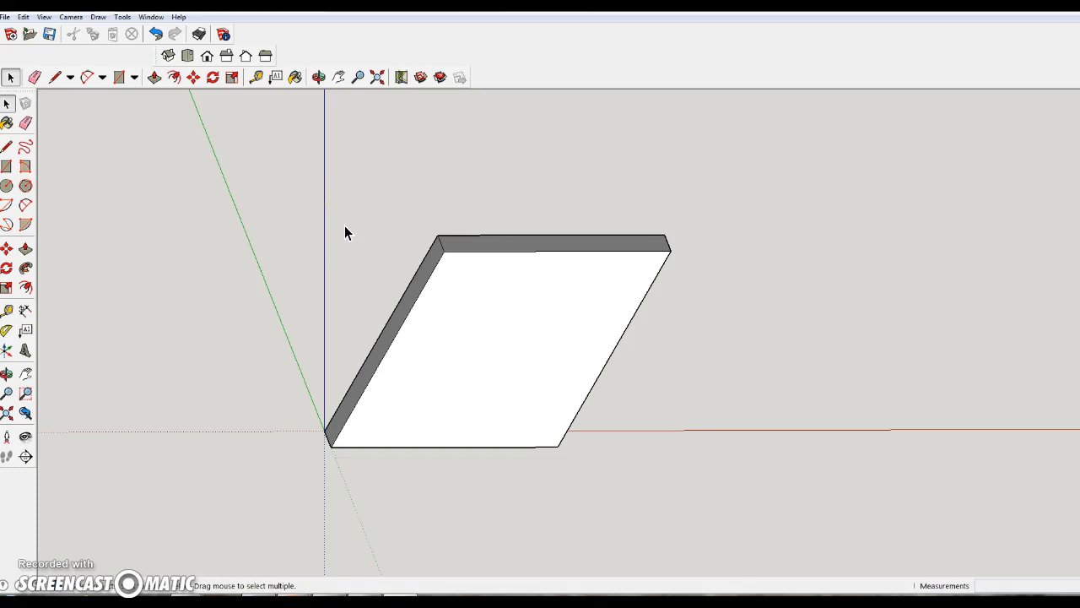
Convert the entire rhombus solid into a component that replaces the selected geometry.
triple_click(513, 310)
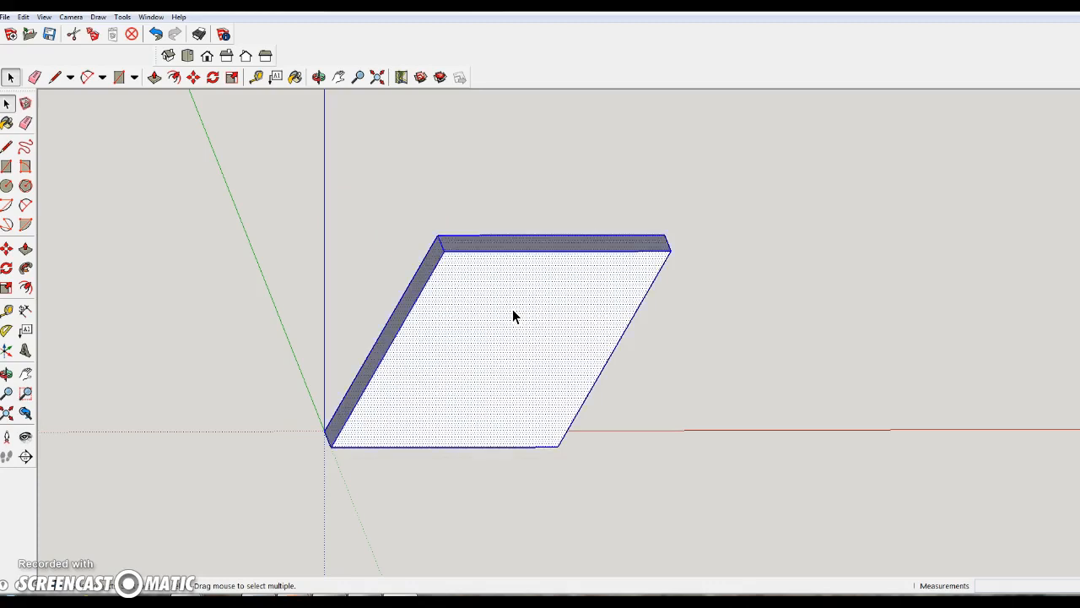
right_click(512, 310)
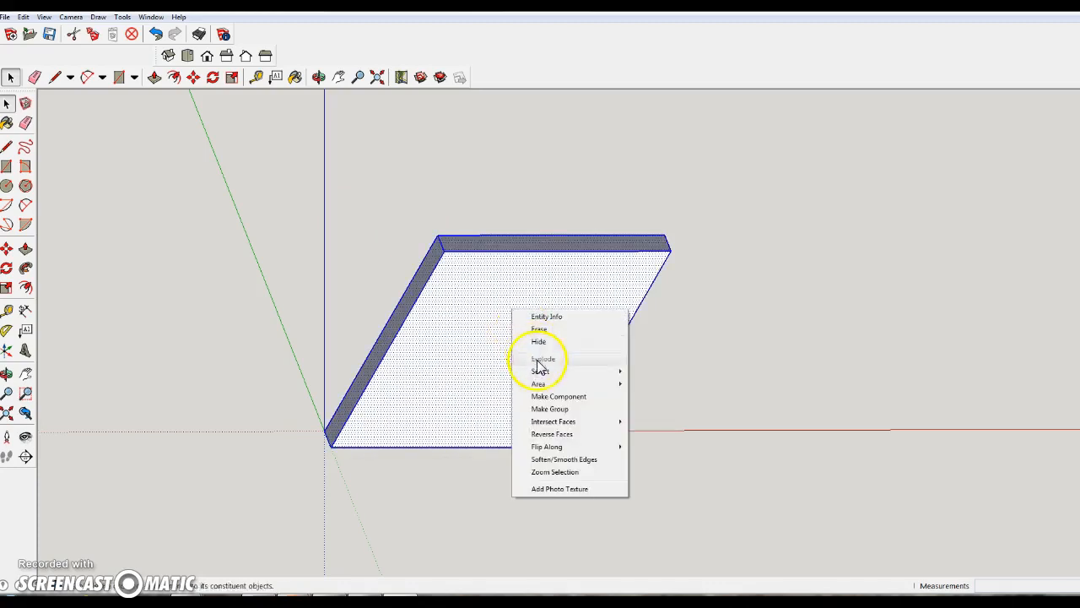
click(546, 397)
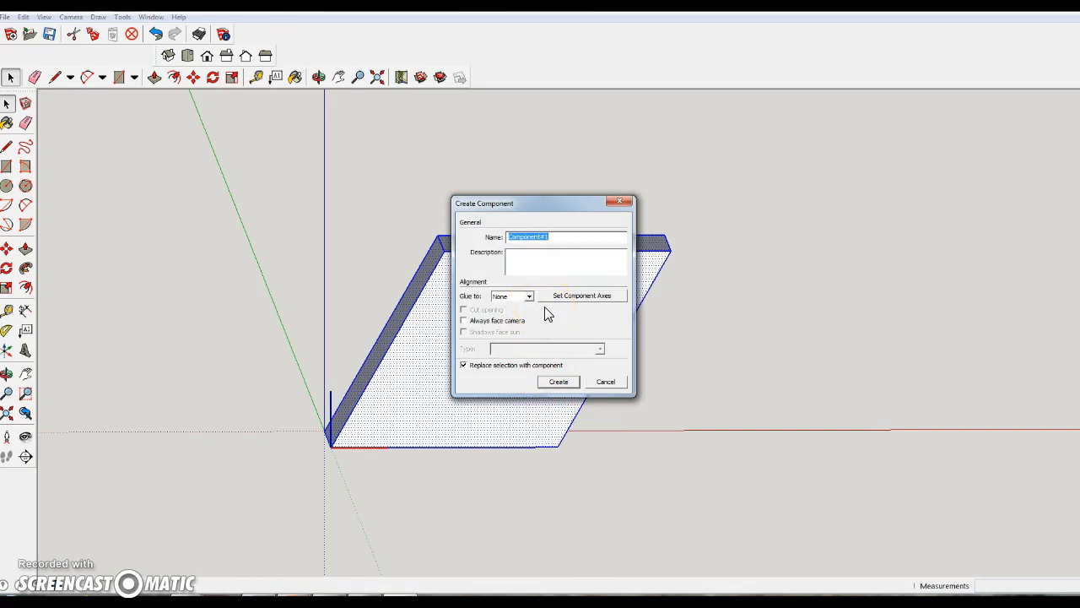
text(c)
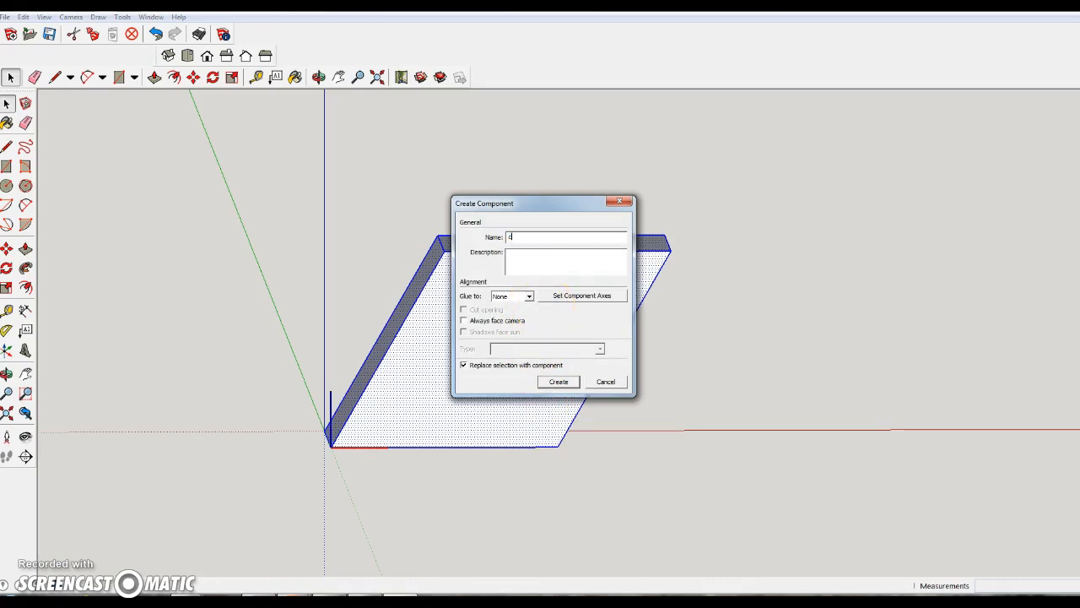
key(BackSpace)
key(BackSpace)
click(559, 381)
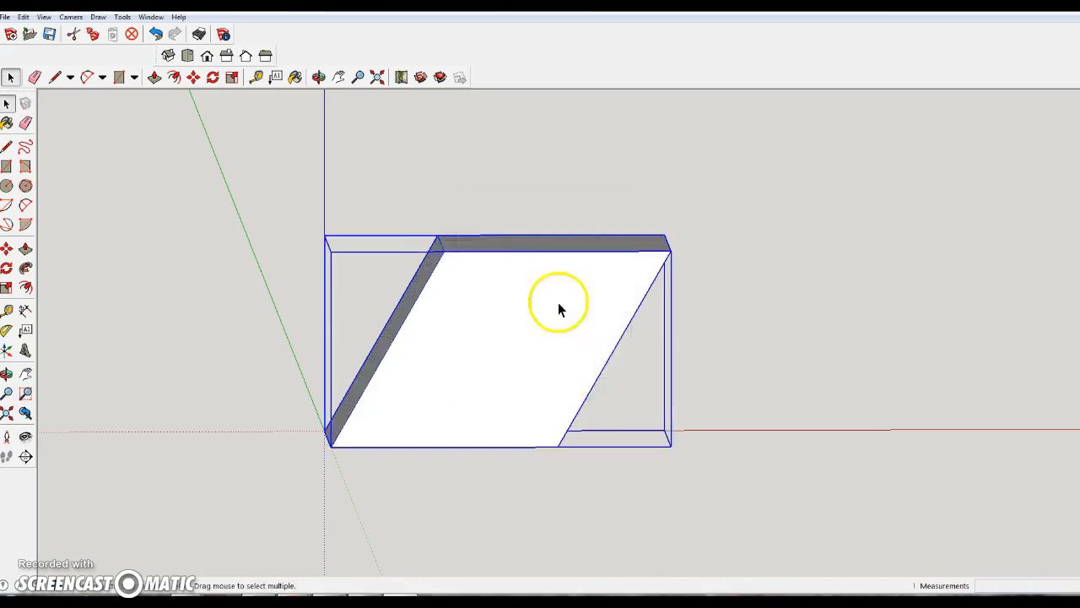
click(473, 179)
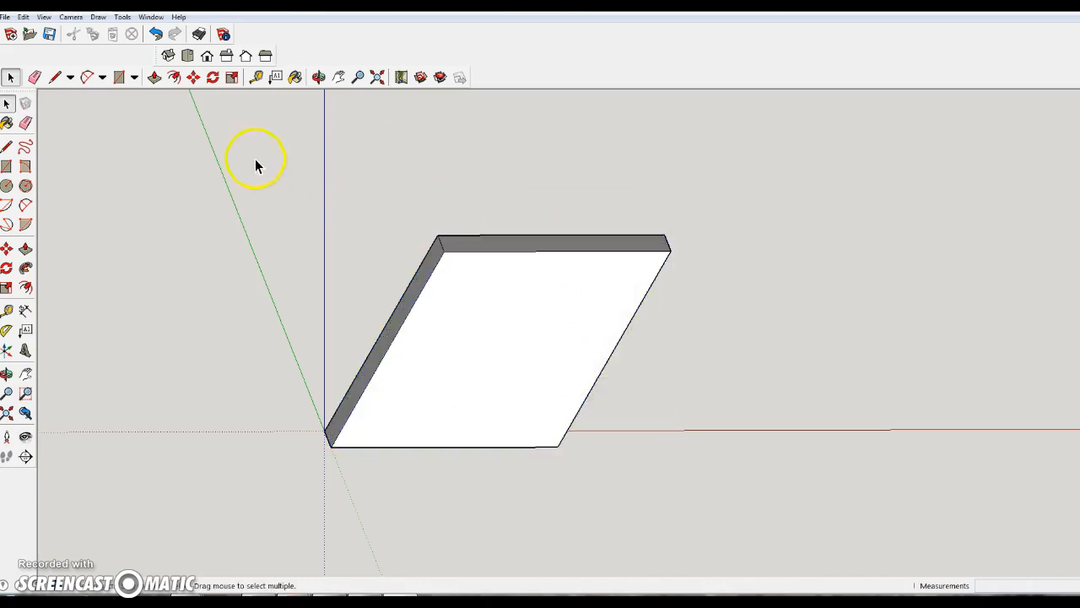
Copy the rhombus component and paste a copy beside the original, on its positive red side.
click(24, 17)
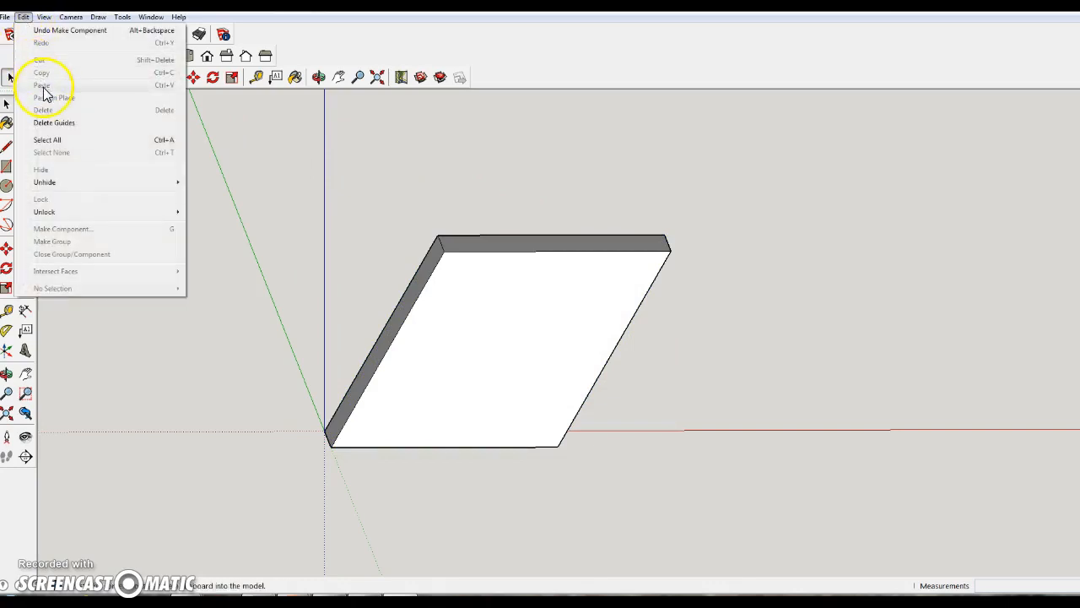
click(24, 17)
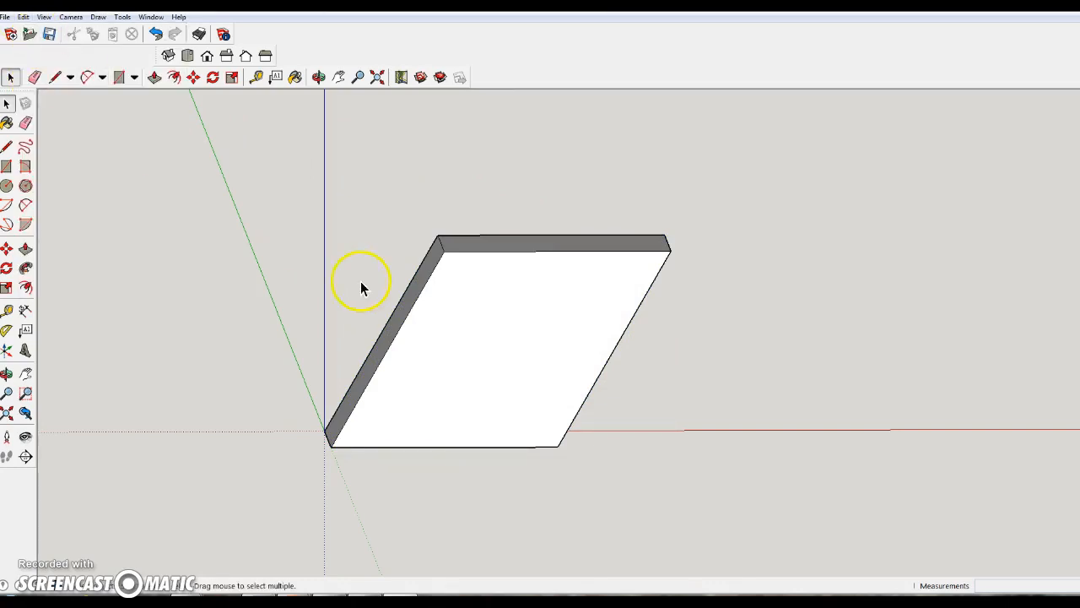
click(441, 313)
click(24, 17)
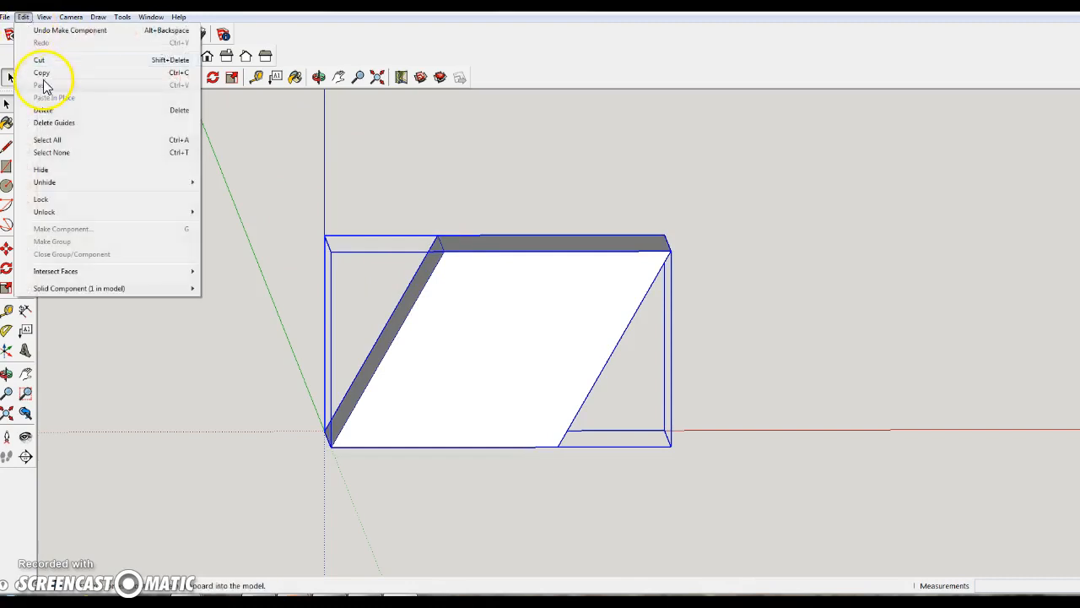
click(43, 76)
click(24, 17)
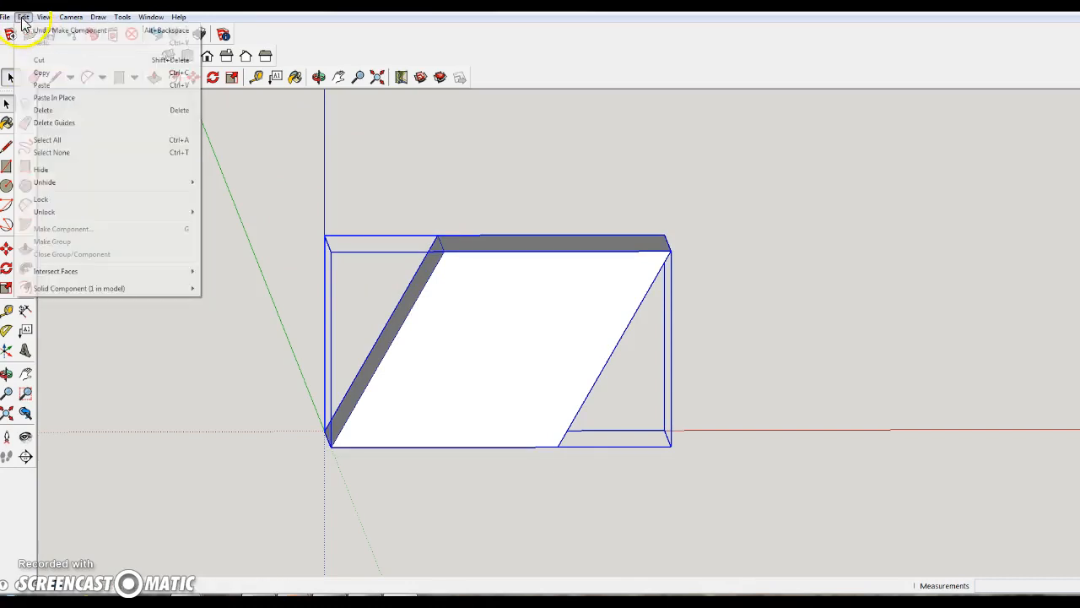
click(50, 85)
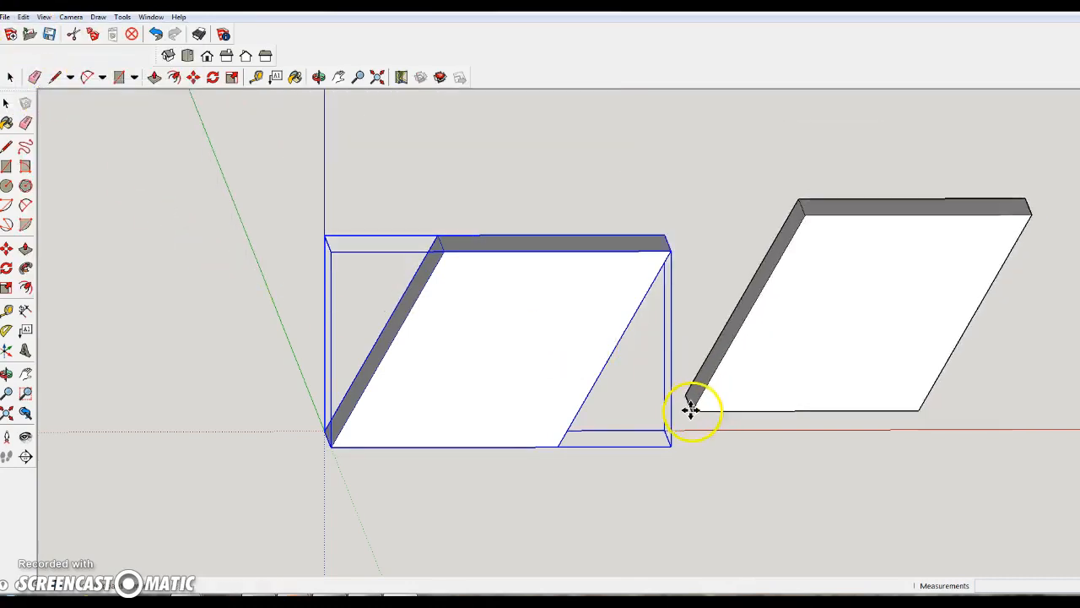
click(686, 417)
Paste a second copy of the rhombus component on the negative red side of the original and clear the selection.
click(24, 17)
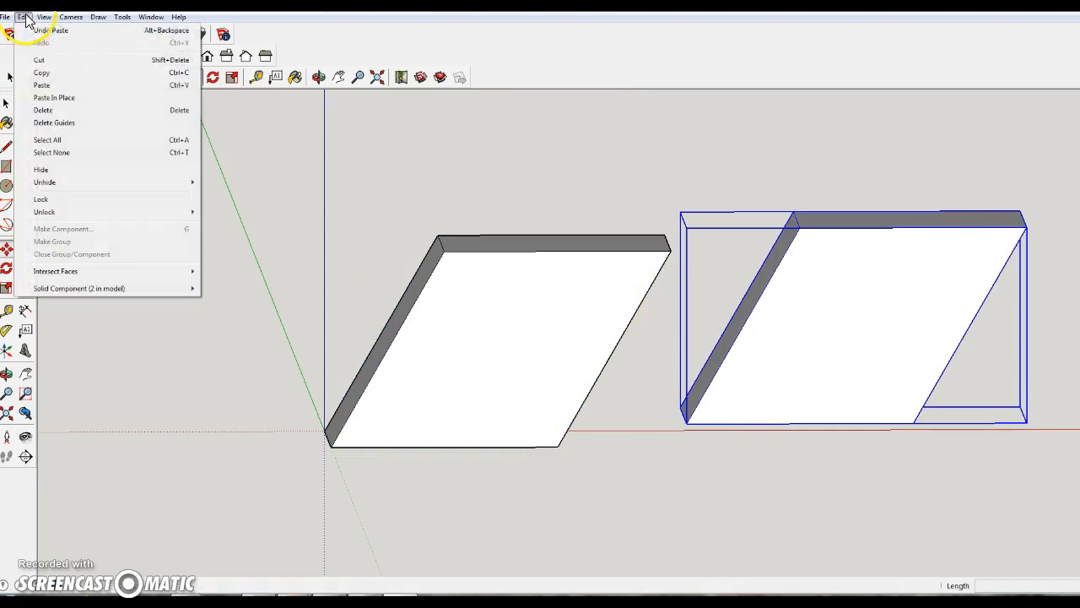
click(68, 85)
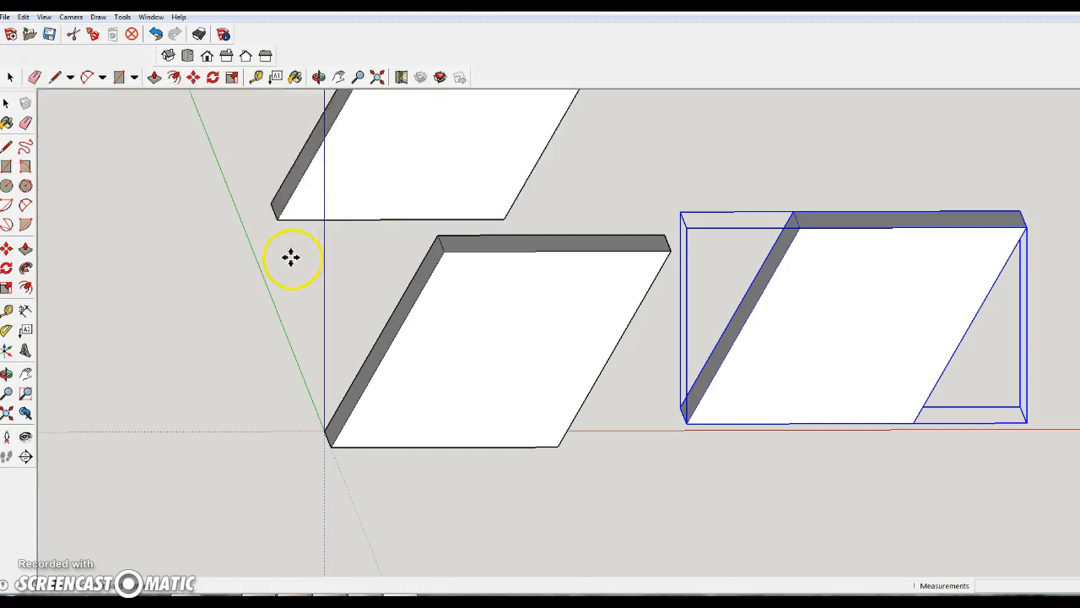
click(44, 425)
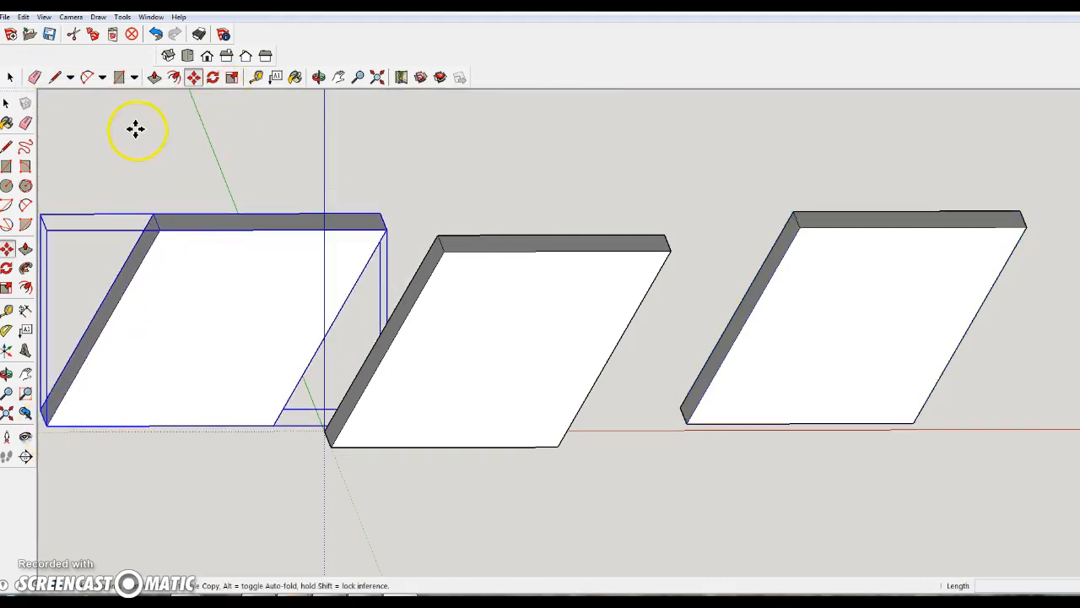
click(10, 79)
click(143, 135)
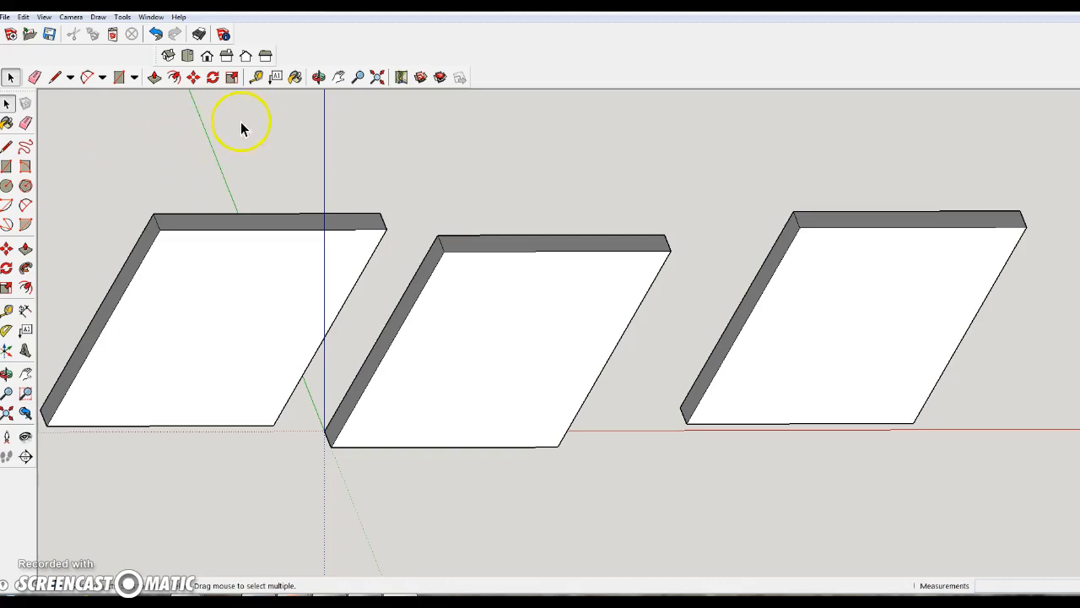
Paint the middle rhombus component black with Color_009 and the copy on its negative red side red with Color_A01.
click(294, 76)
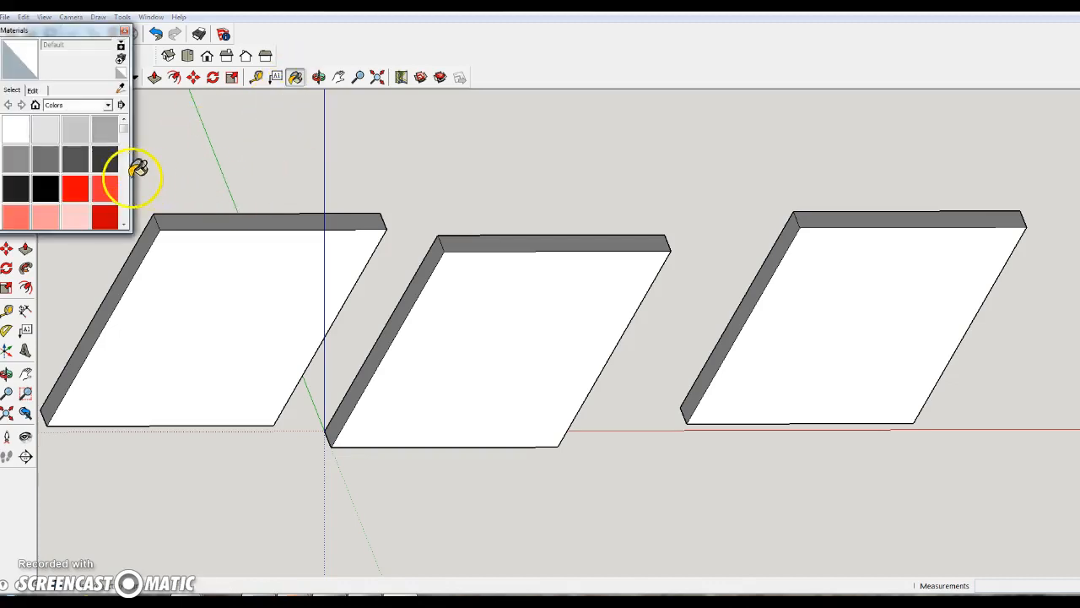
click(46, 187)
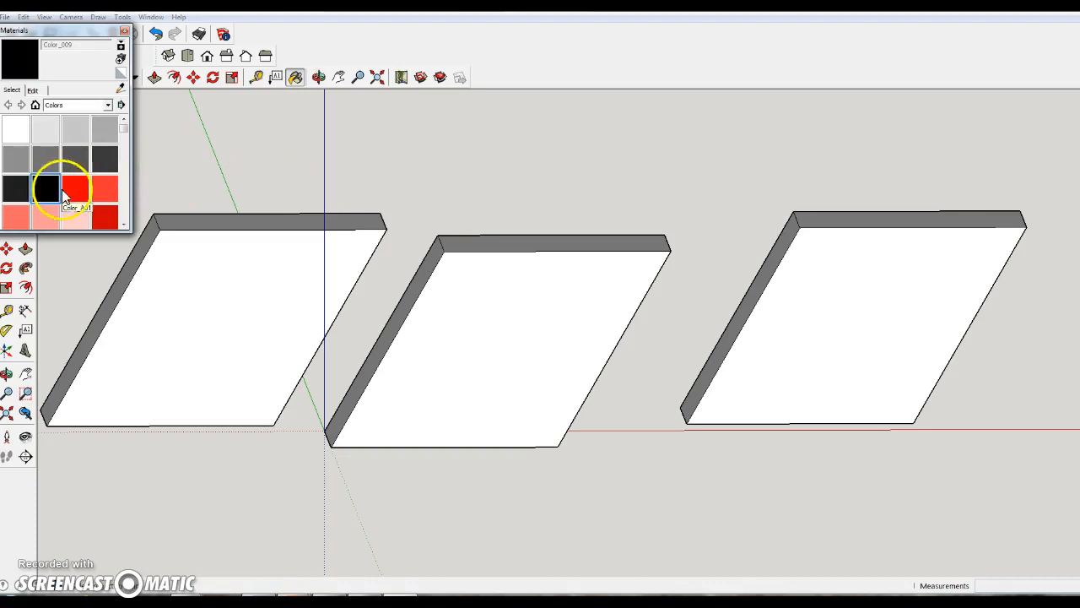
click(511, 293)
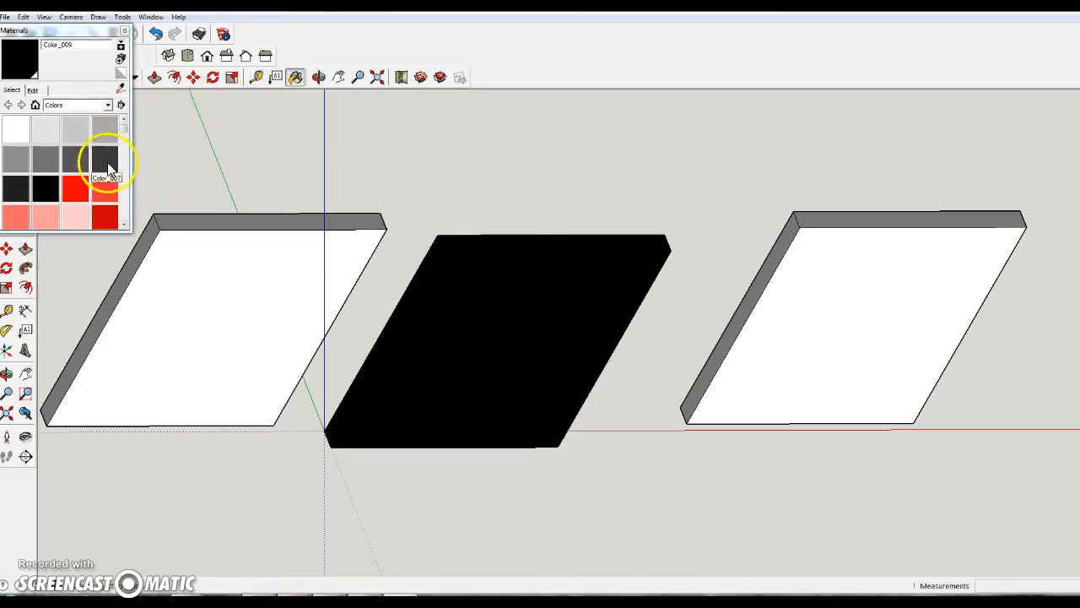
click(77, 183)
click(253, 274)
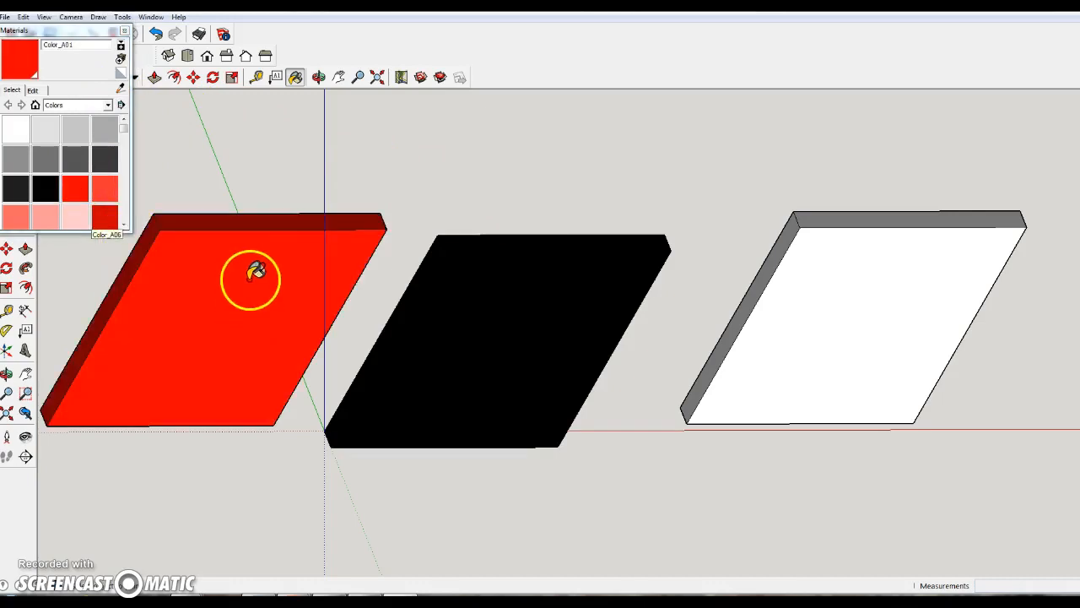
Paint the remaining unpainted rhombus component grey with Color_003.
click(104, 129)
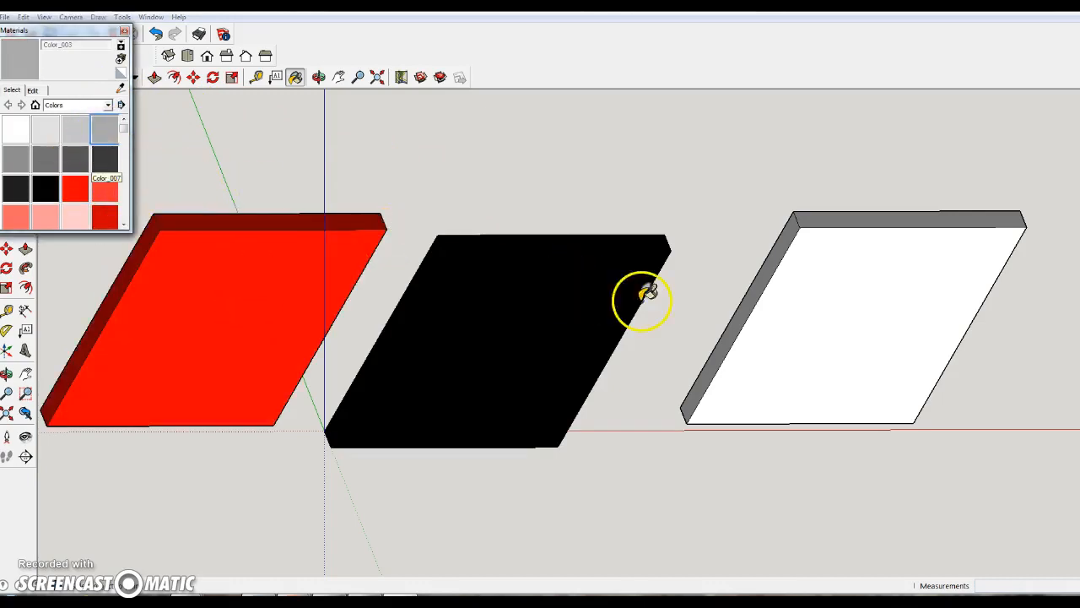
click(848, 329)
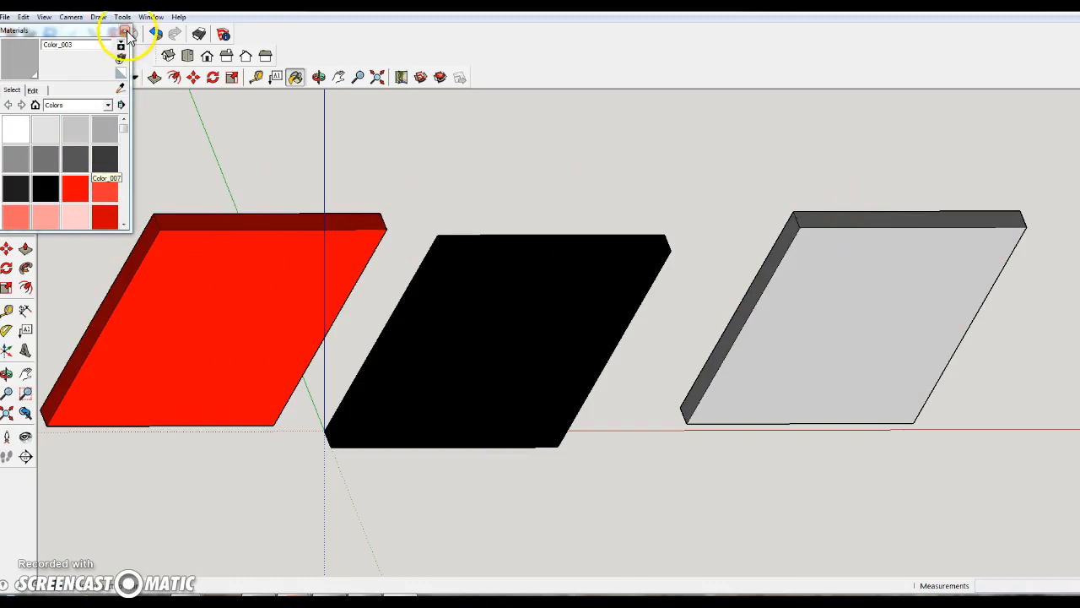
click(125, 32)
click(11, 77)
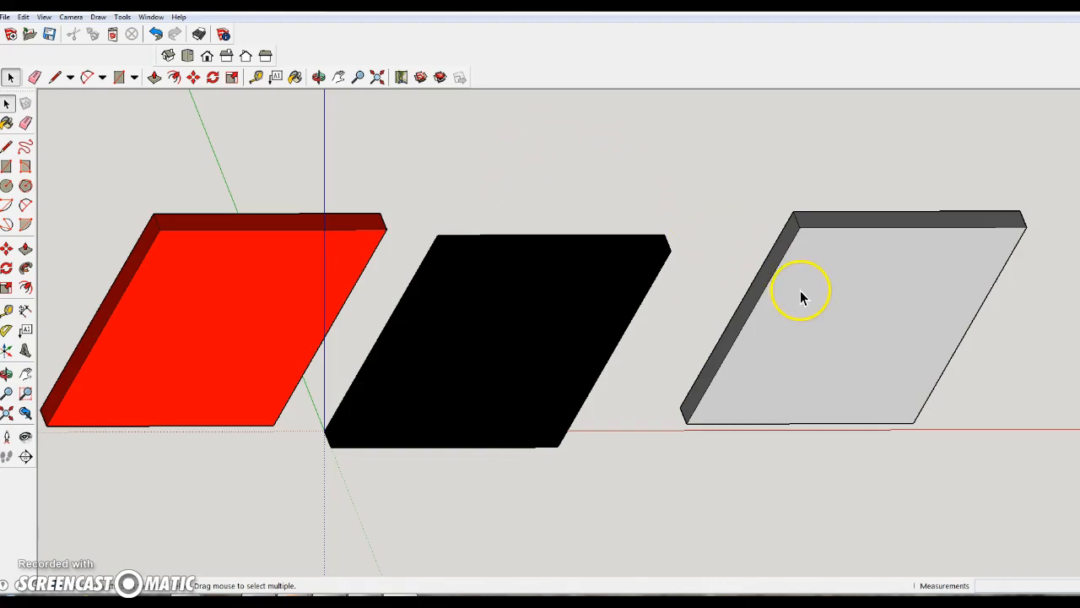
Move the grey rhombus slightly down and toward the black one, by about 15/64".
click(192, 78)
click(843, 304)
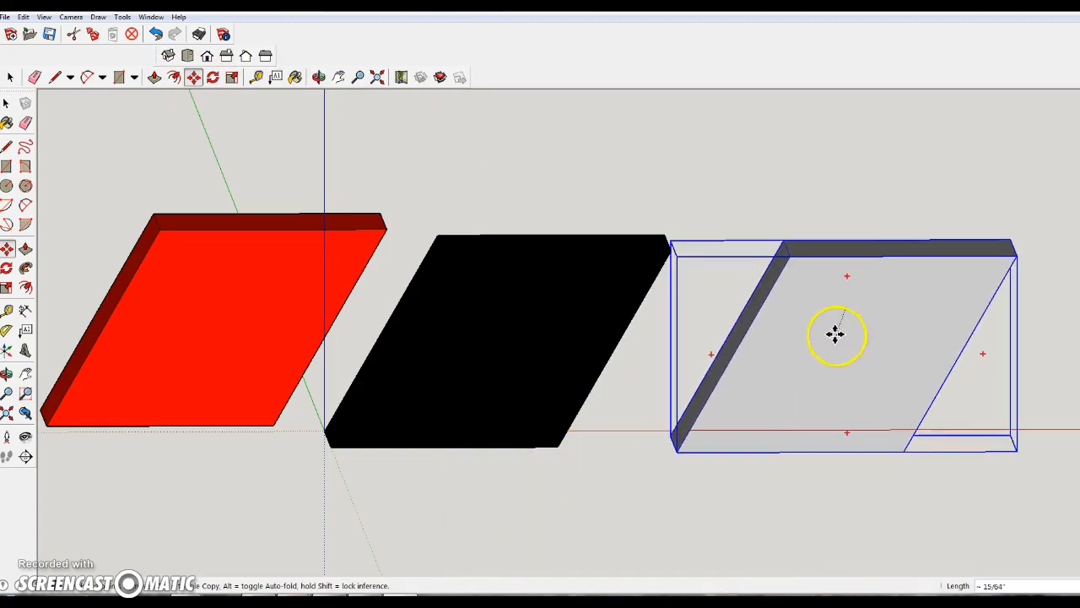
click(835, 335)
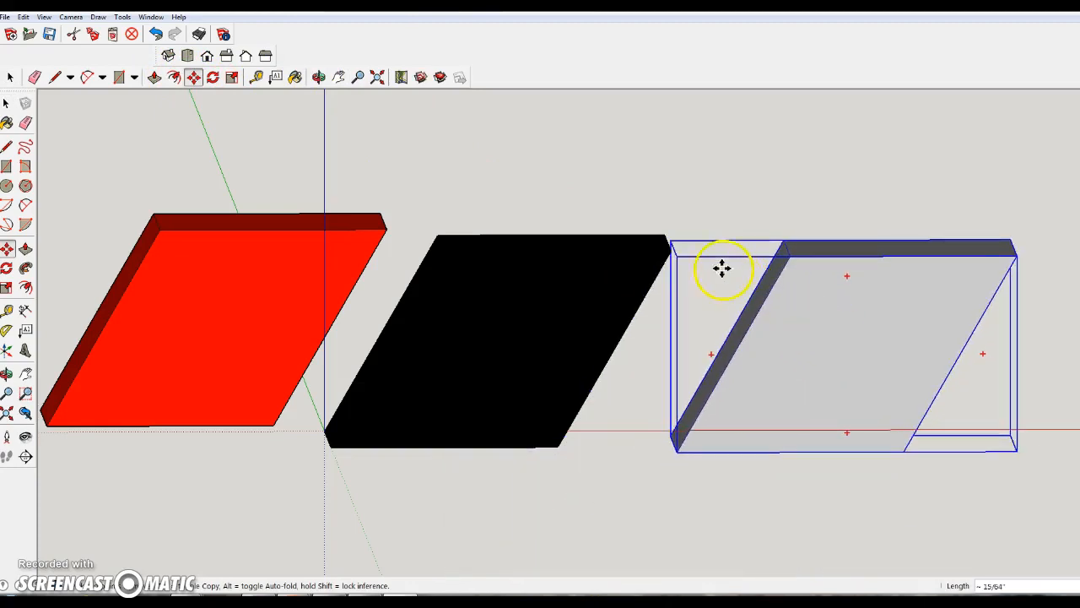
Rotate the grey rhombus 120 degrees clockwise about its lower front corner nearest the black rhombus, then clear the selection.
click(213, 76)
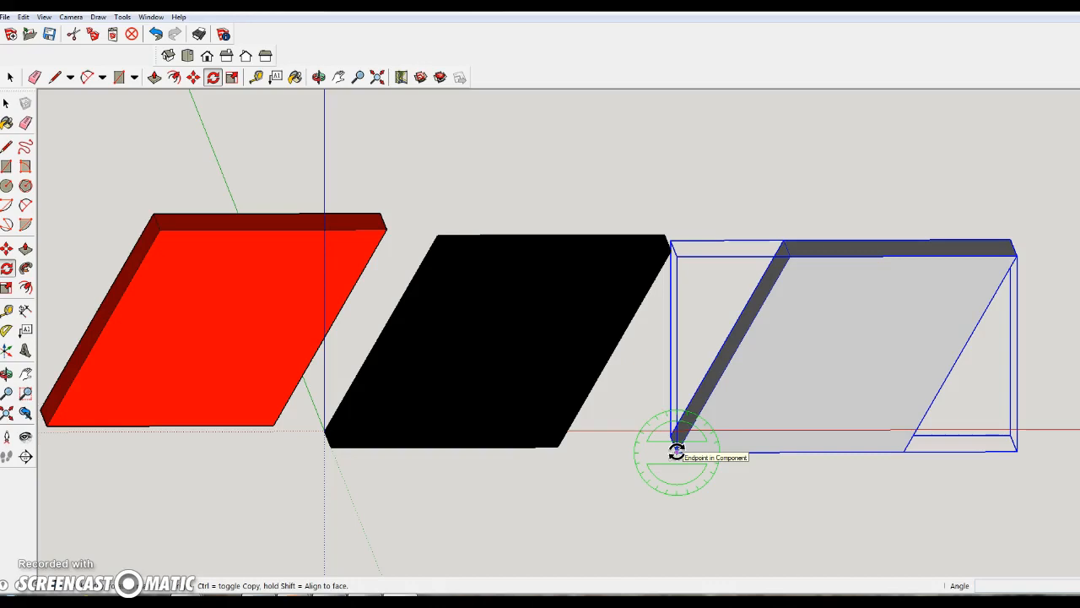
click(720, 372)
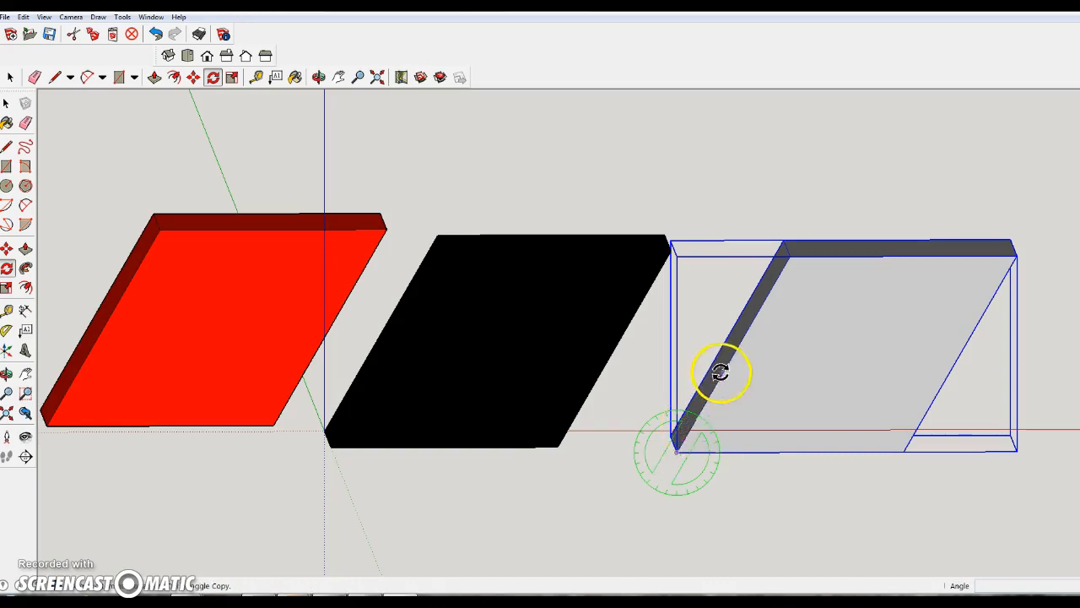
click(757, 348)
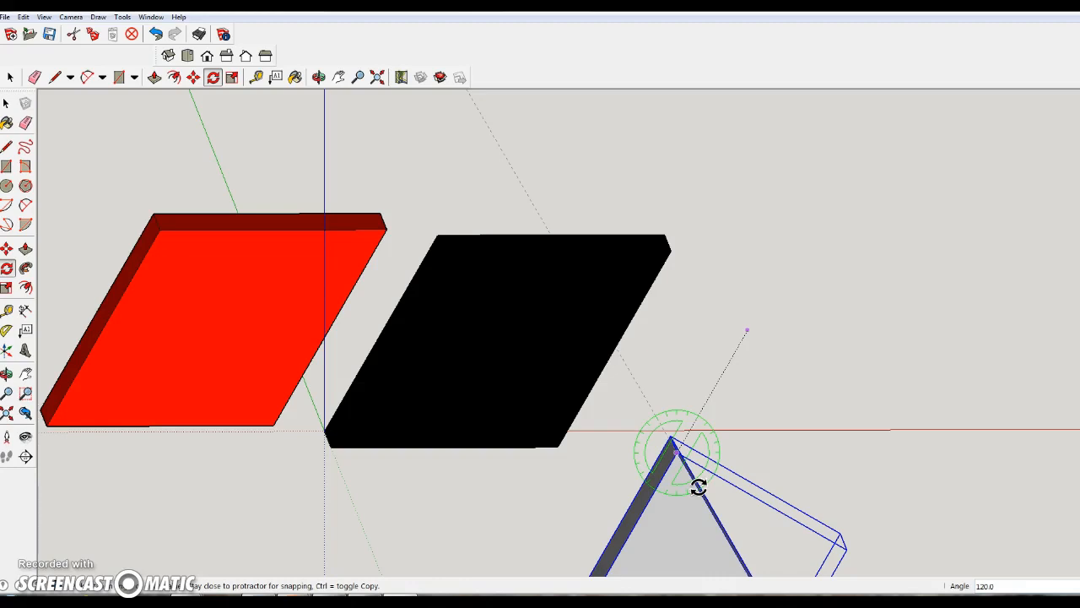
key(Escape)
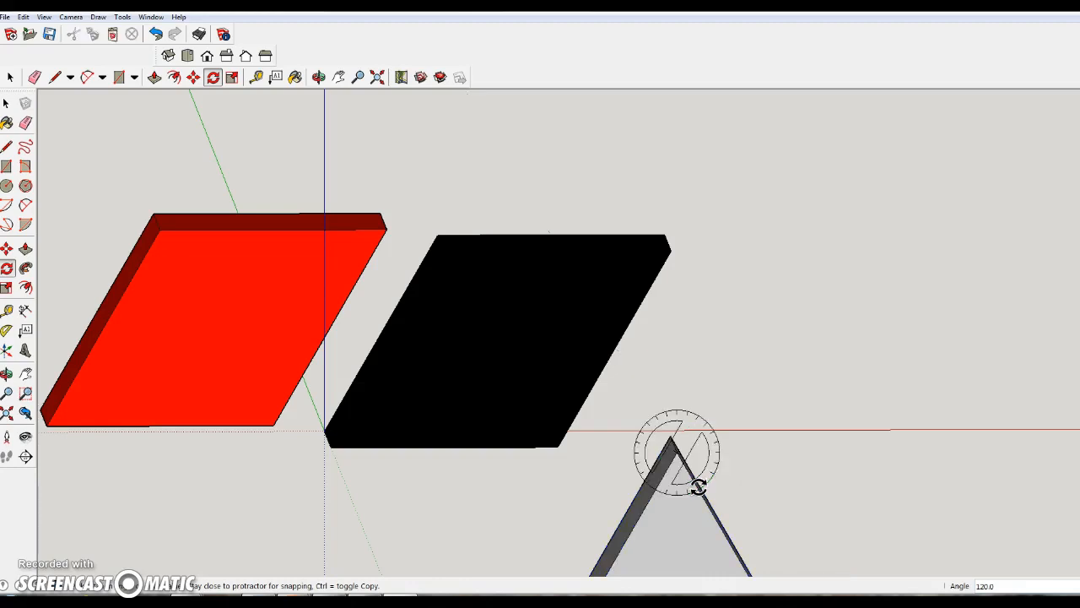
click(516, 221)
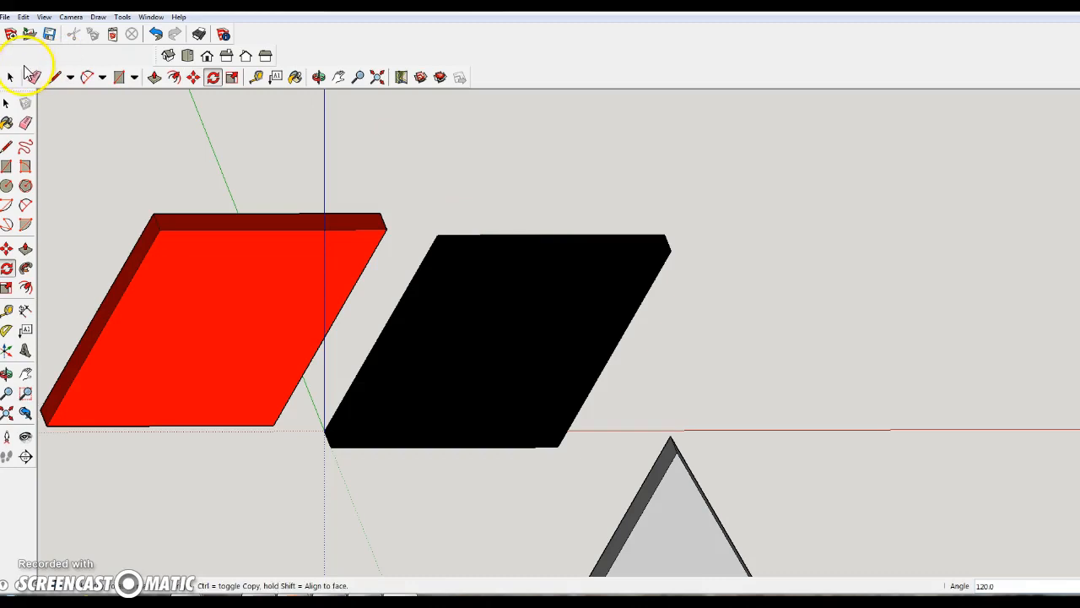
Move the grey rhombus by its top front corner onto the black rhombus's upper front corner on the positive red side.
click(10, 77)
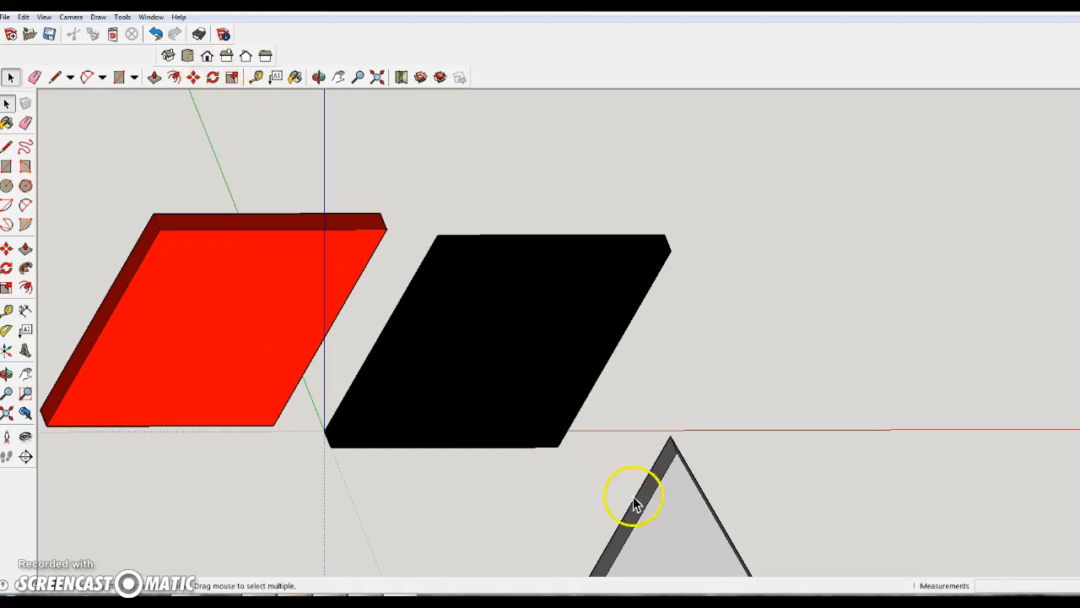
click(196, 78)
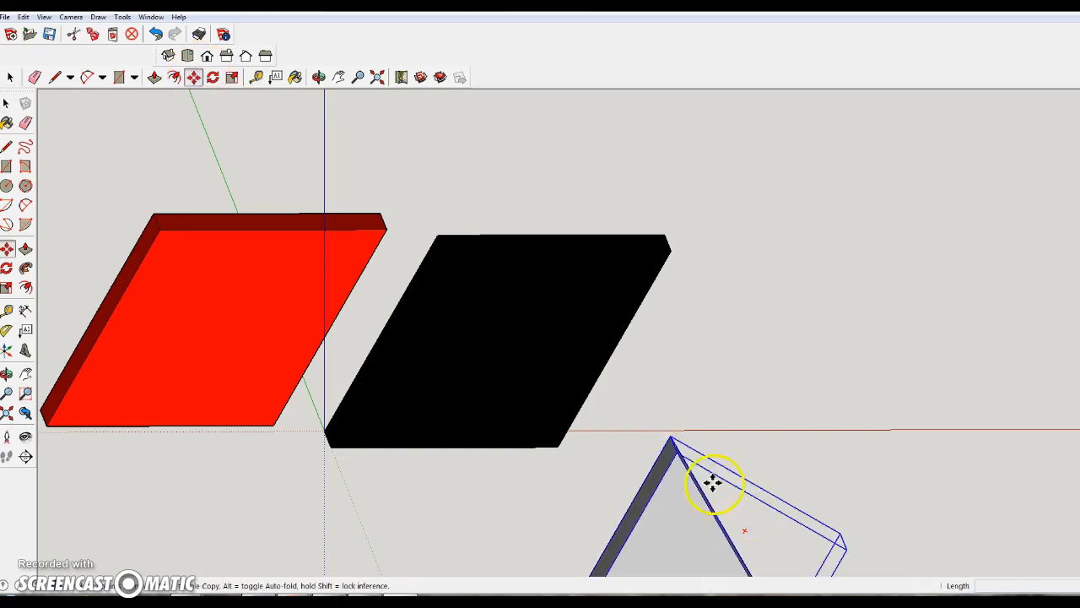
click(675, 453)
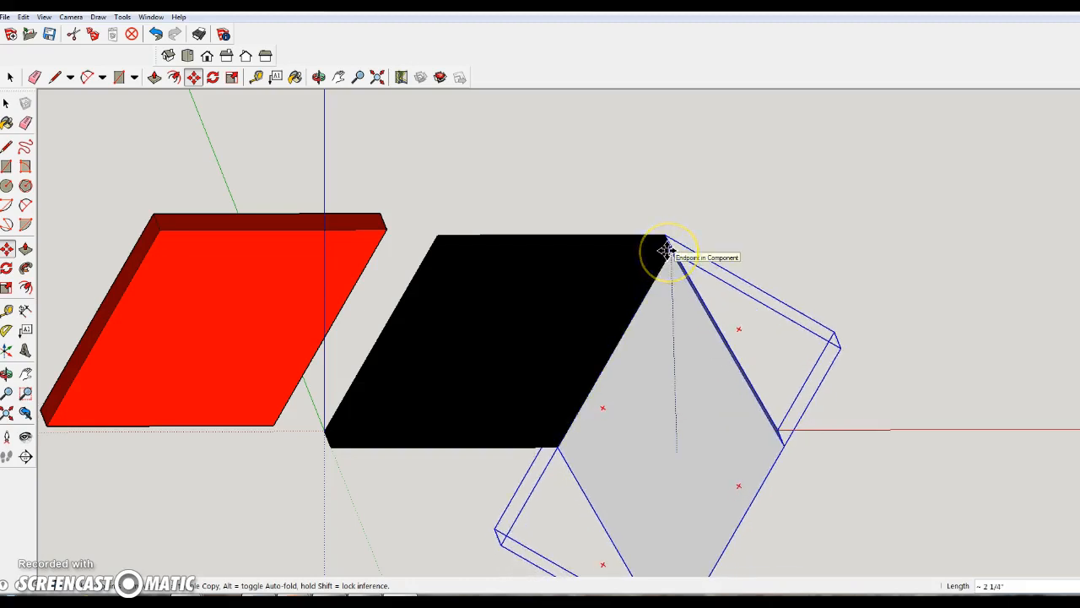
click(666, 250)
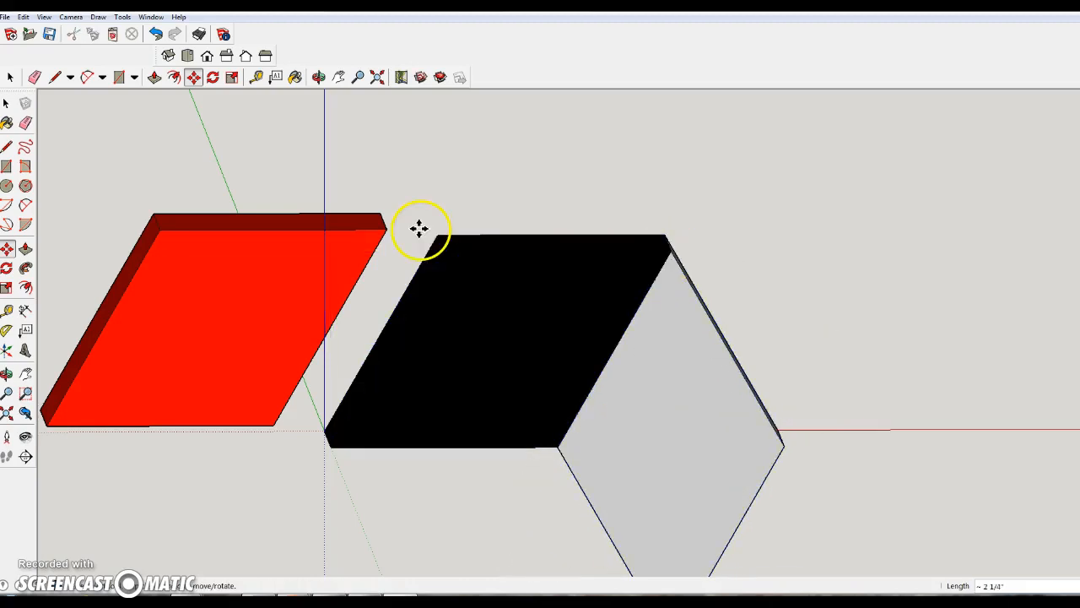
In the front view, move the red rhombus to just below the black rhombus.
click(206, 55)
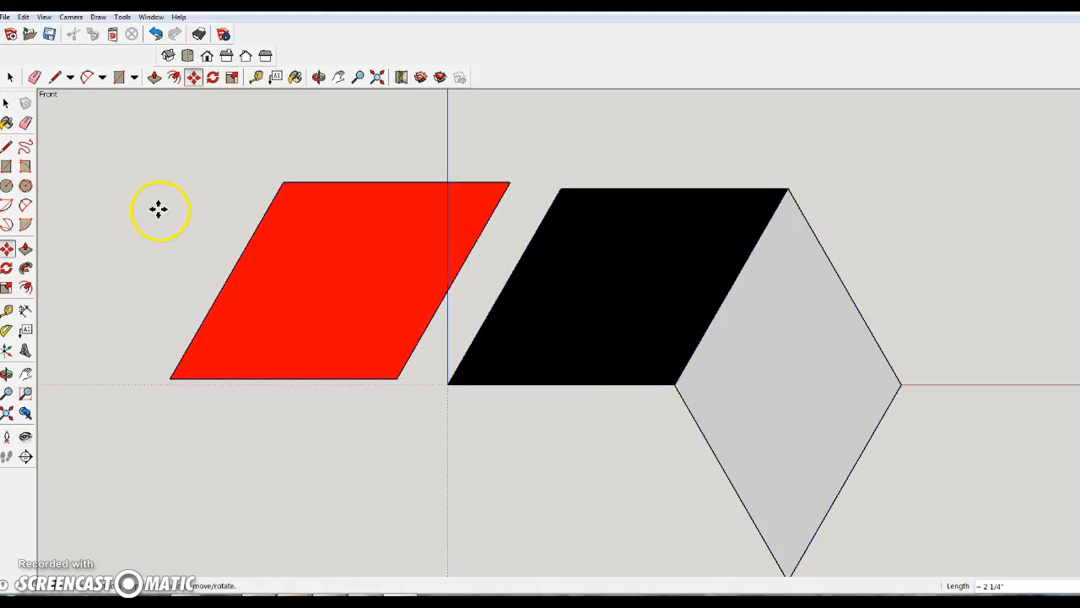
click(11, 77)
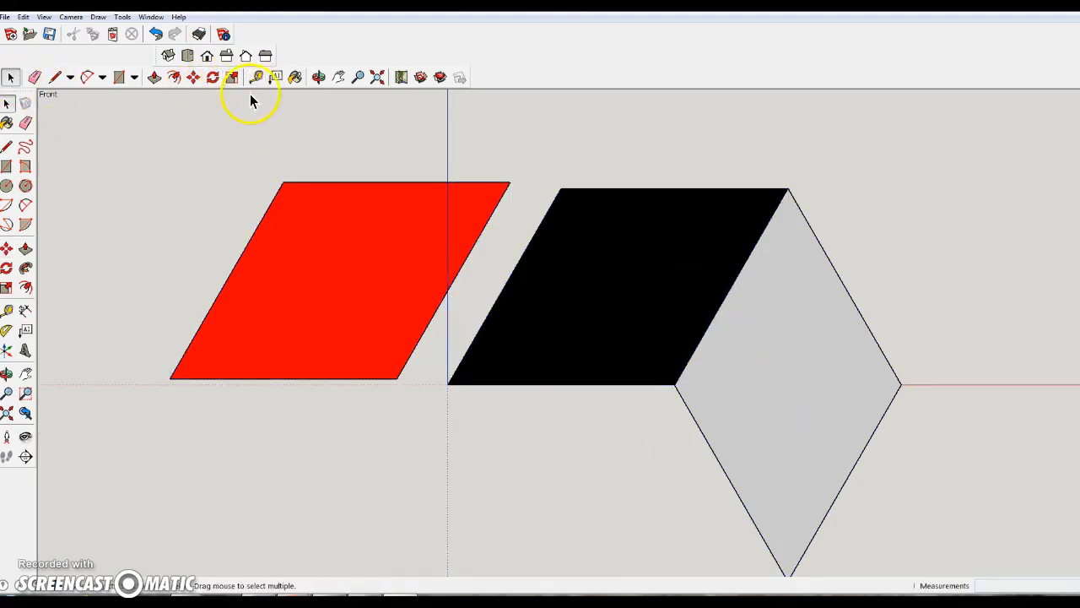
click(193, 77)
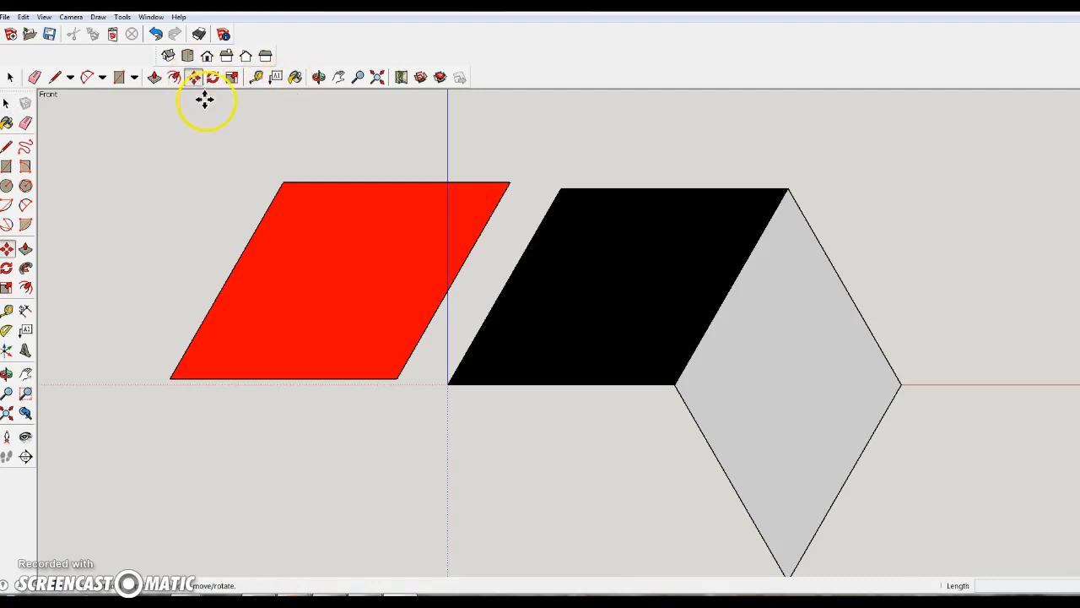
click(336, 261)
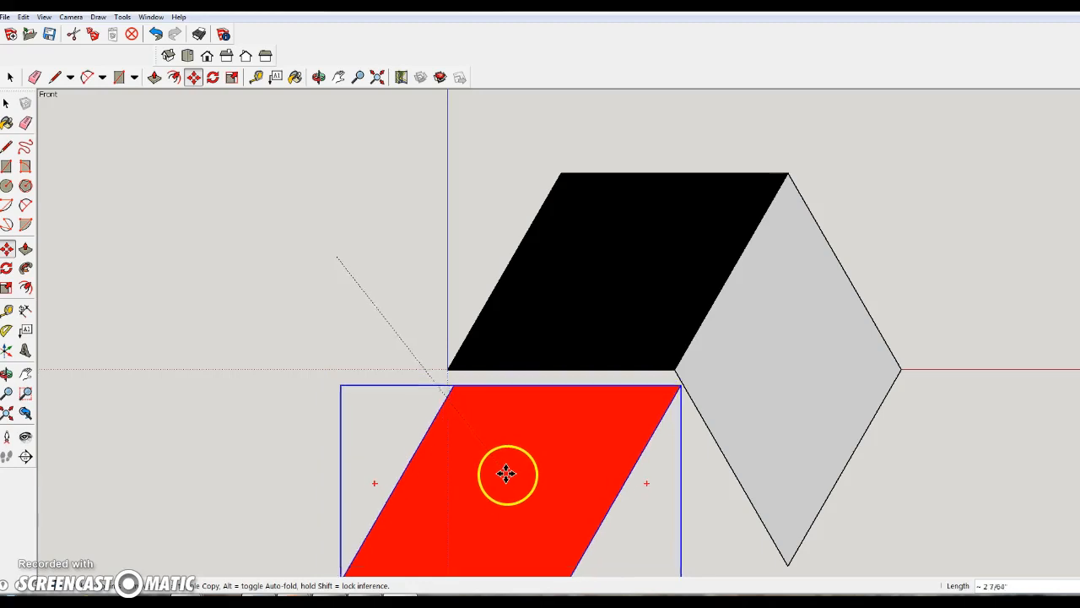
scroll(526, 496, down, 1)
click(526, 498)
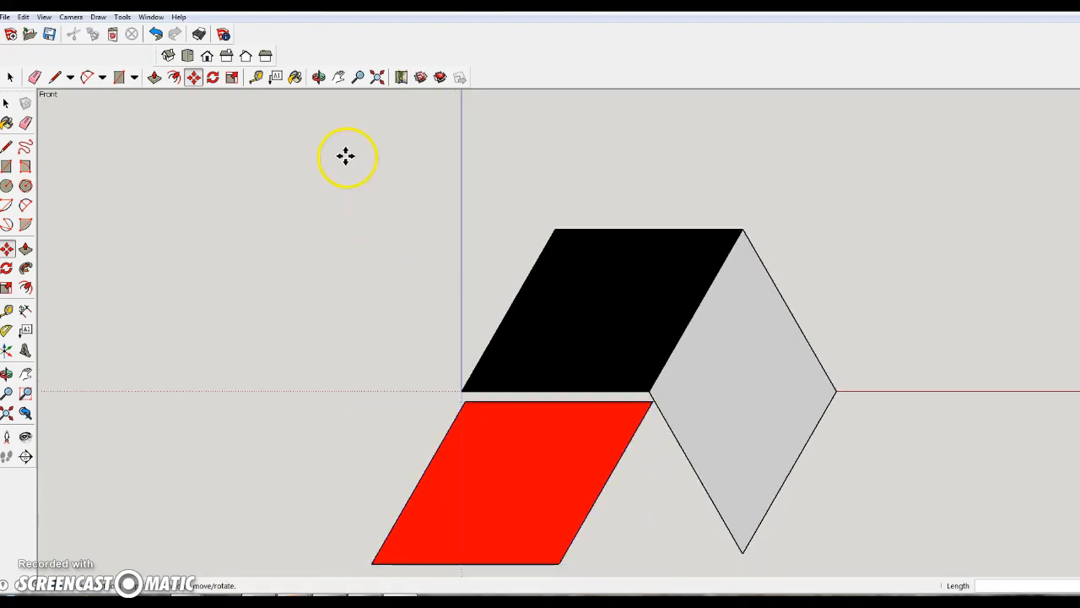
Rotate the red rhombus 60 degrees clockwise about its lower right corner.
click(339, 77)
drag(562, 364, 453, 283)
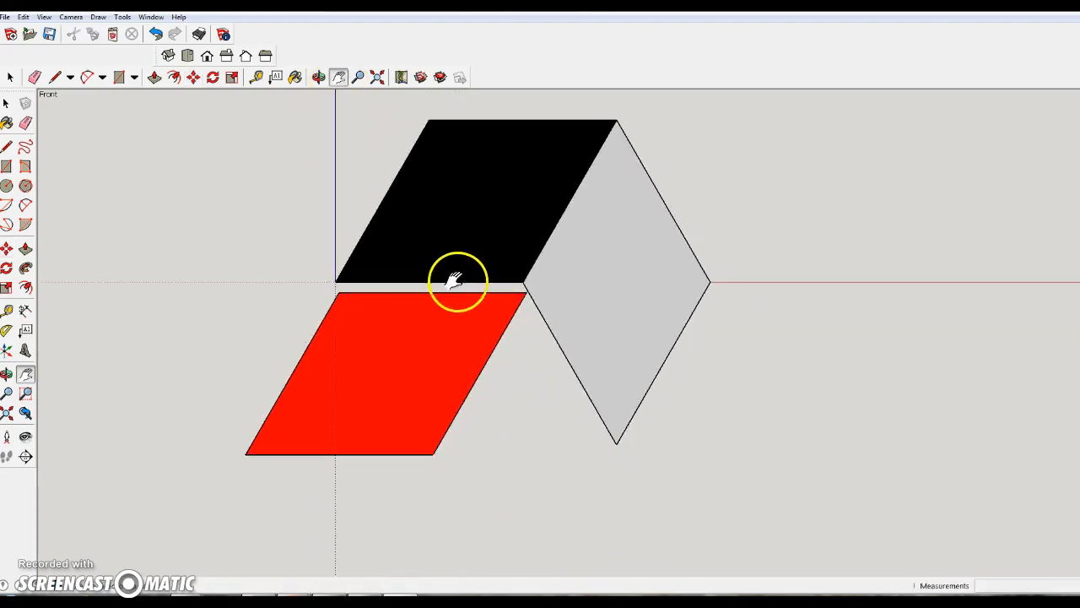
click(214, 78)
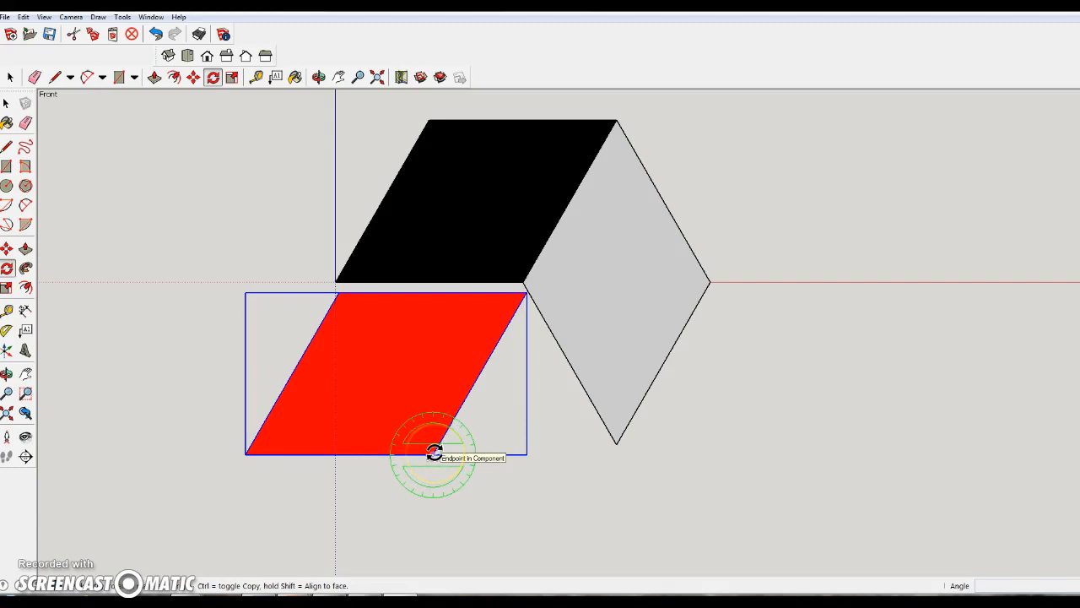
drag(434, 452, 546, 451)
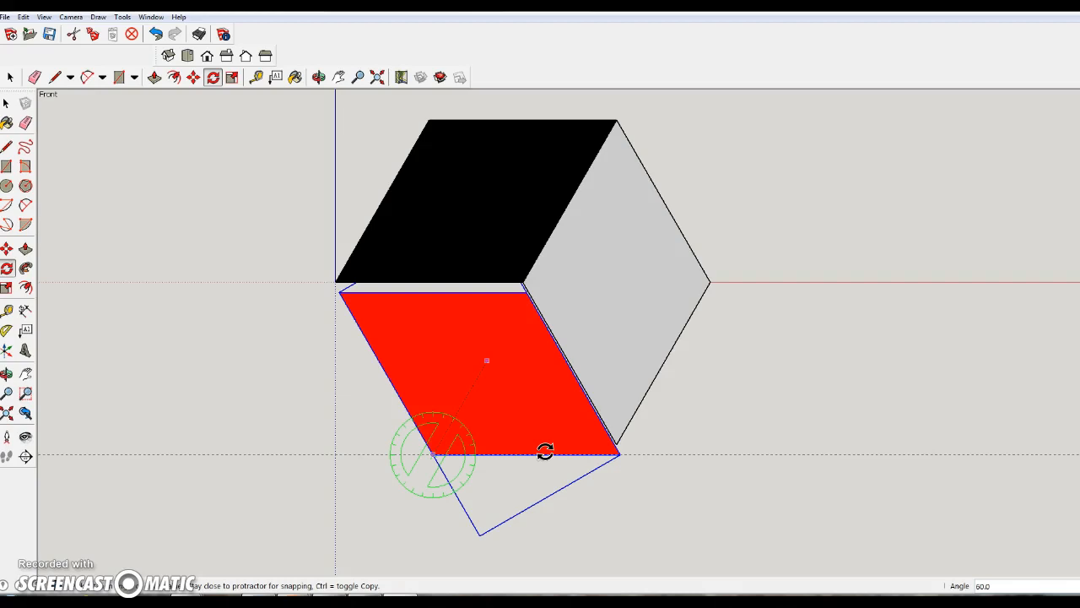
key(Escape)
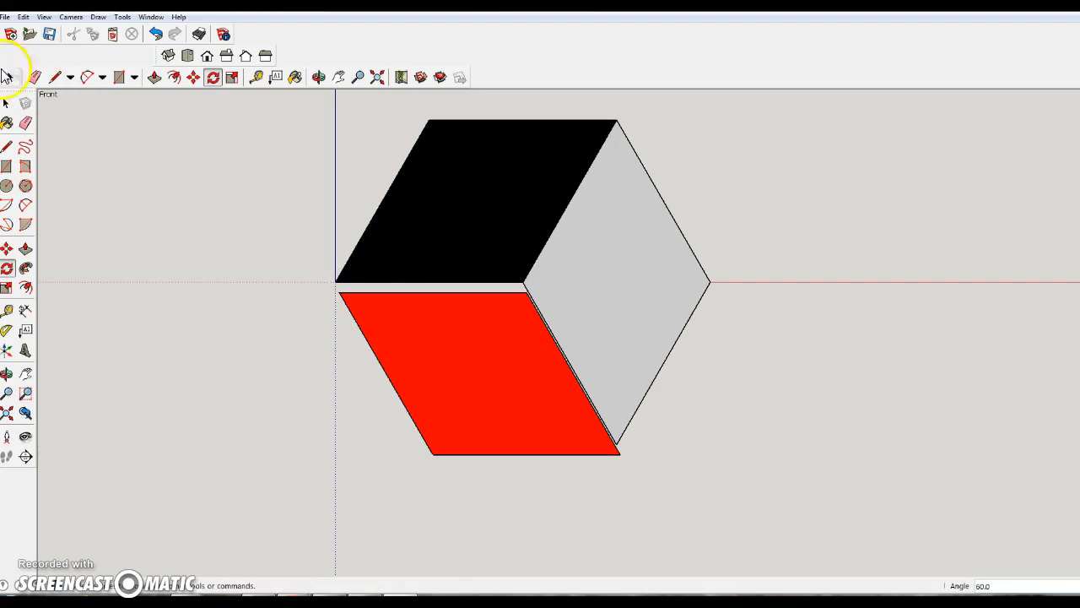
Move the red rhombus by its upper left corner onto the black rhombus's lower left corner.
click(193, 81)
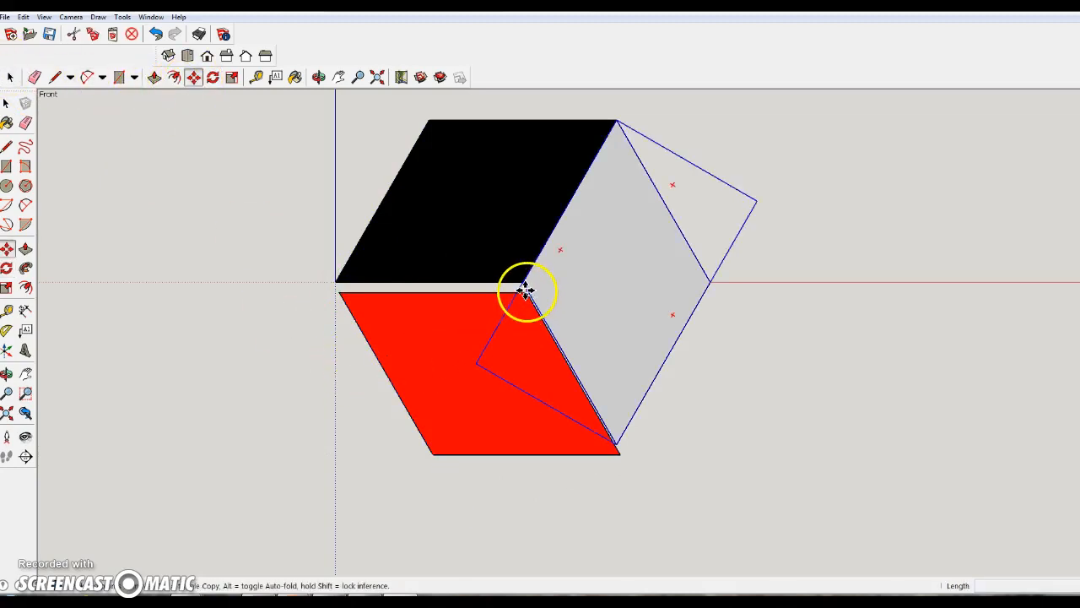
click(336, 293)
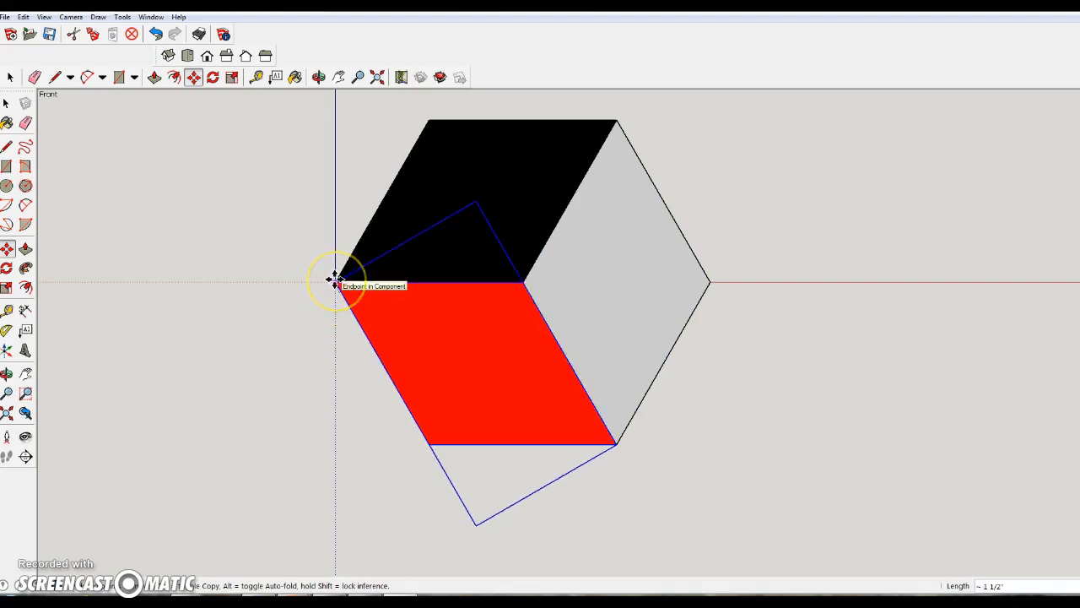
click(335, 280)
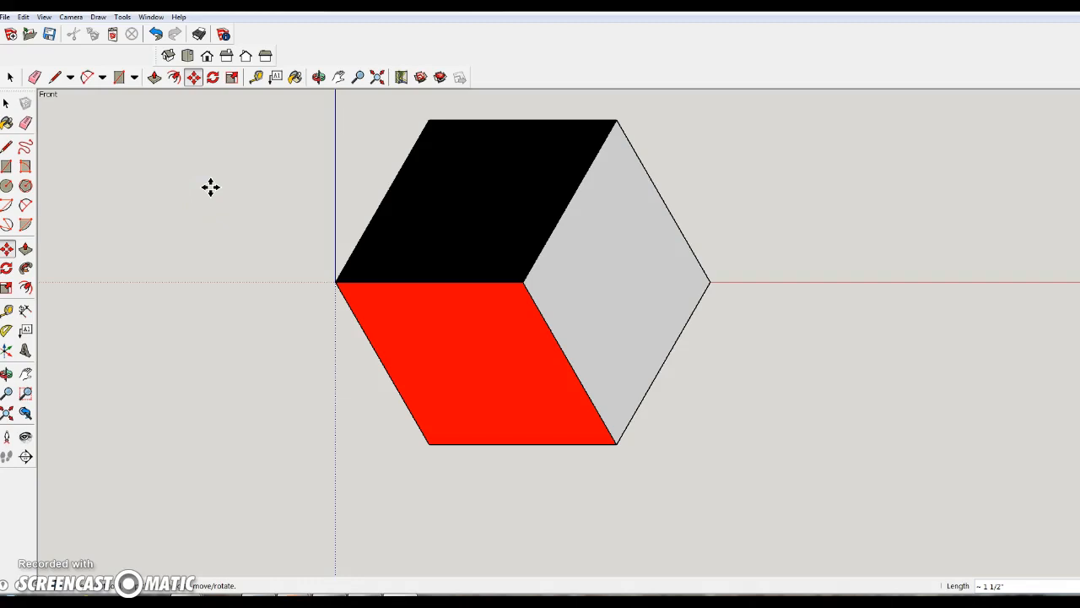
Select all three rhombi and make them a single component named CLock Piece 2.
click(10, 76)
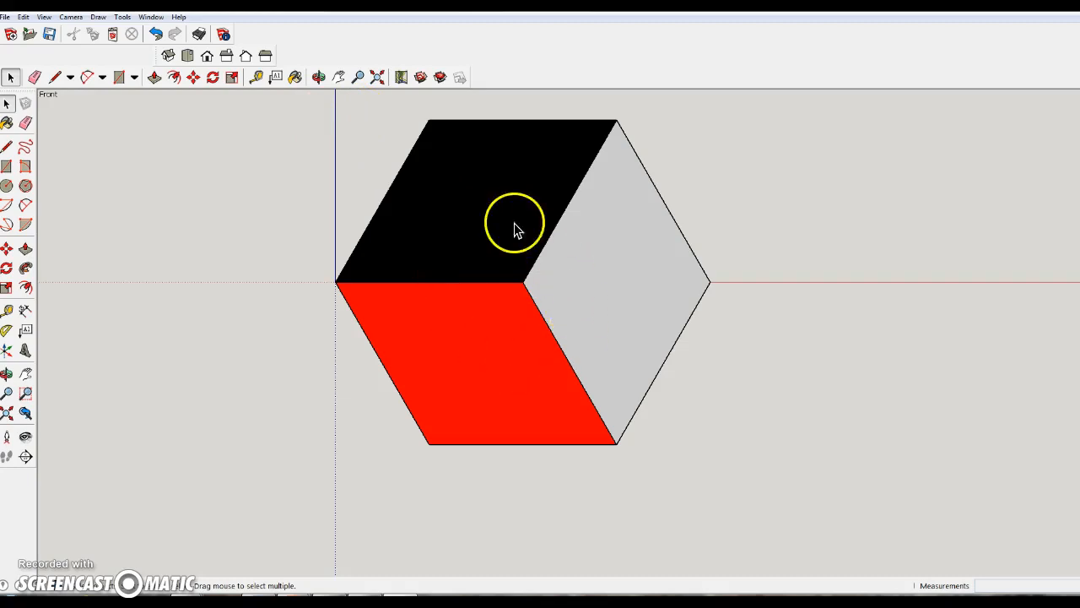
mouse_move(306, 100)
mouse_down()
mouse_move(742, 388)
mouse_move(808, 498)
mouse_up()
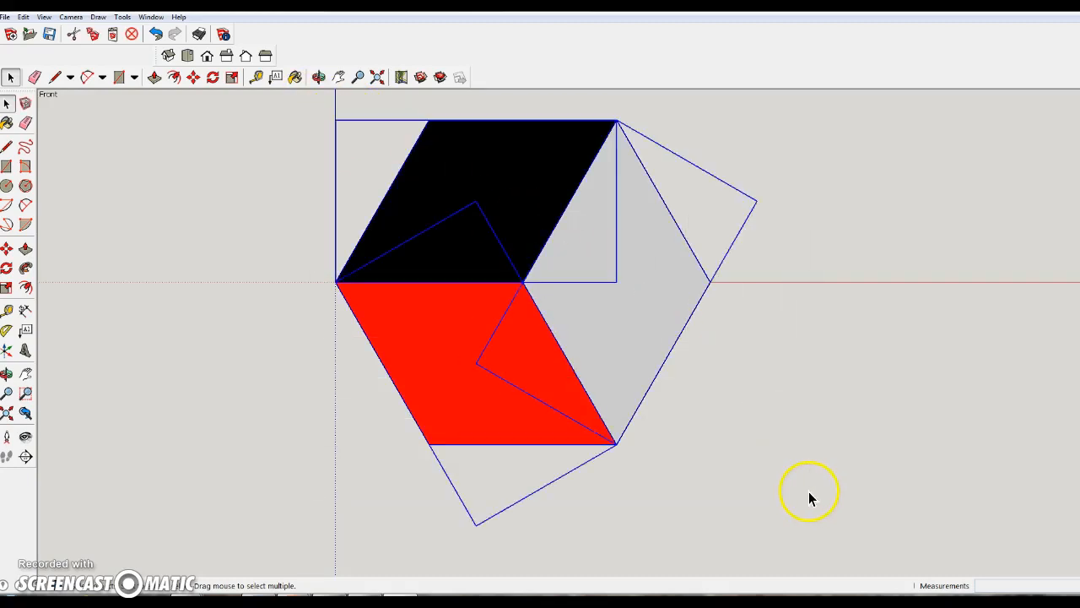
right_click(459, 312)
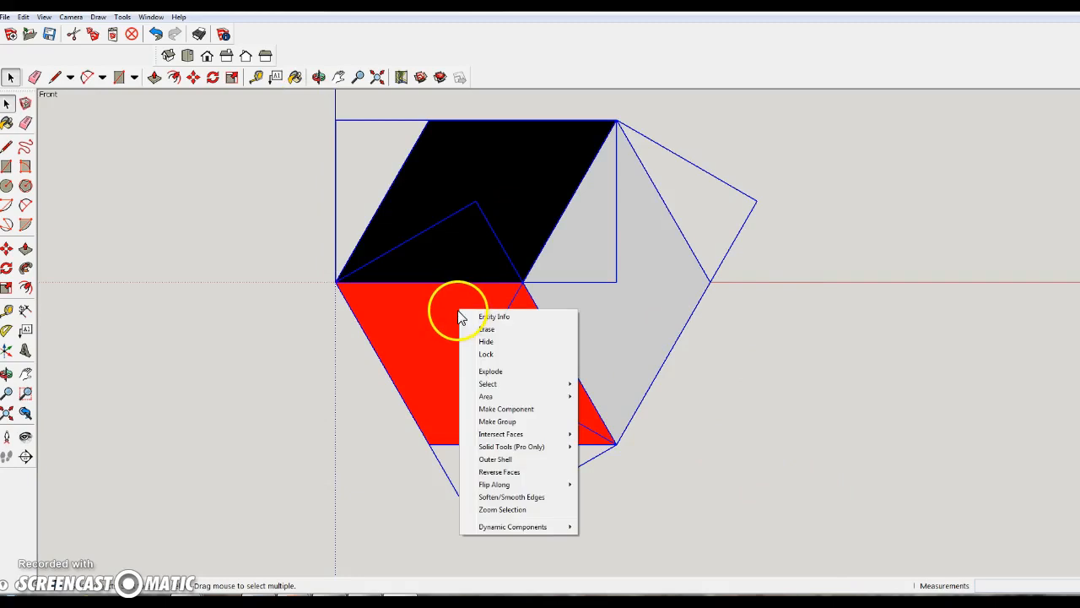
click(509, 410)
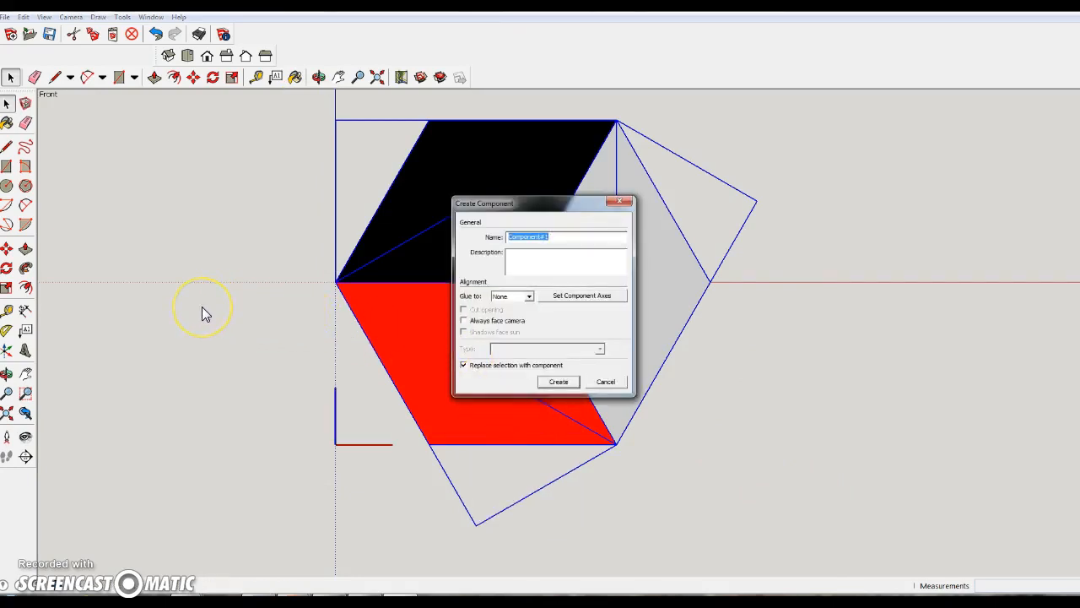
text(ck Piece 2)
click(560, 381)
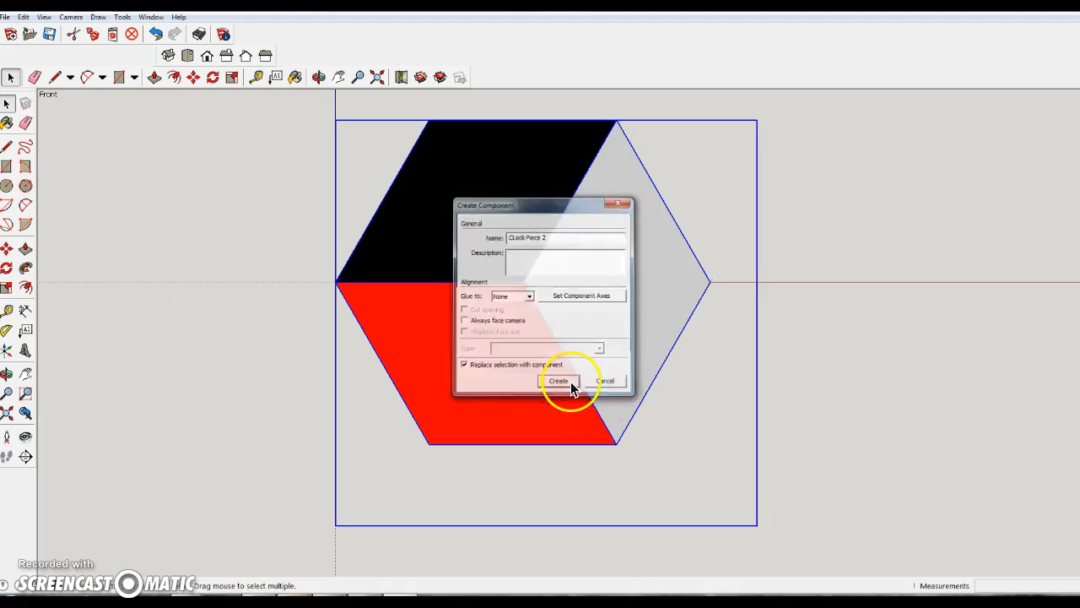
Copy the three-color hexagon component and paste a copy to the lower right of the original.
click(23, 17)
click(41, 75)
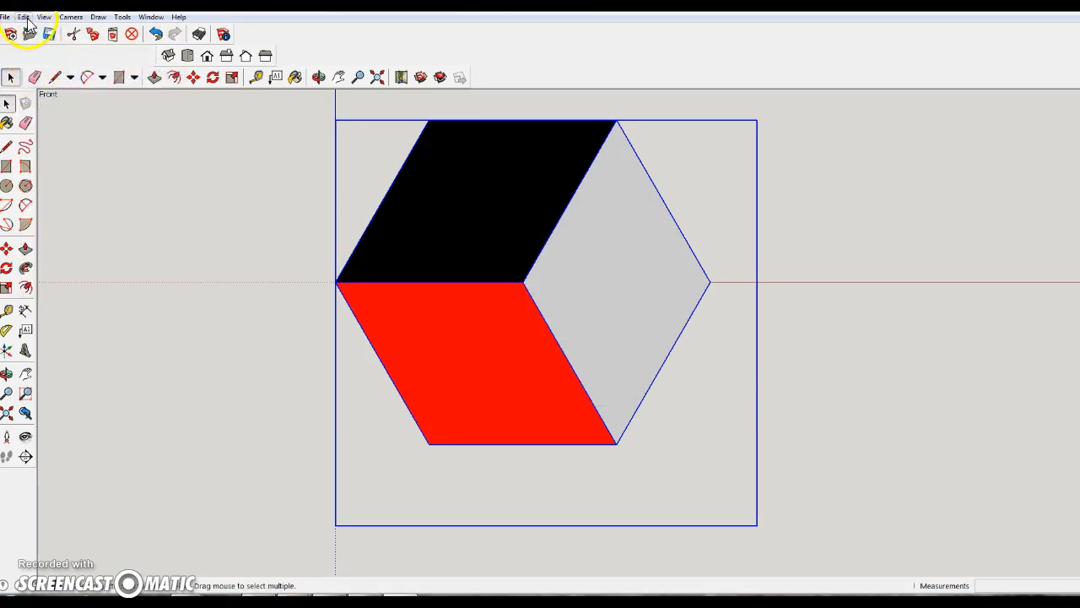
click(24, 17)
click(41, 86)
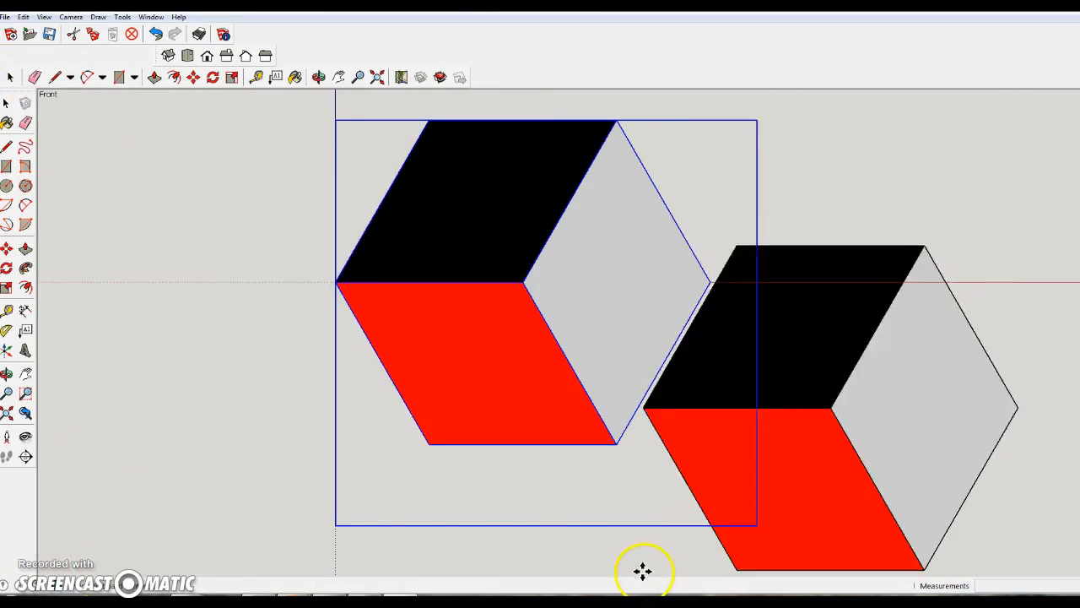
click(646, 571)
Paste another copy of the hexagon component just below the original hexagon.
scroll(629, 474, down, 3)
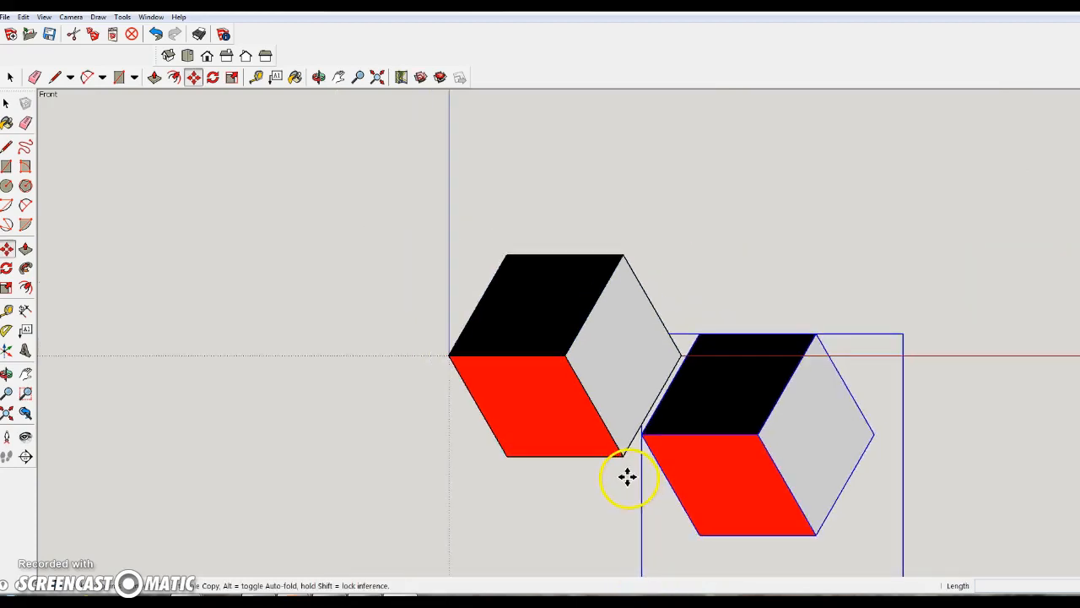
click(338, 78)
drag(651, 391, 536, 246)
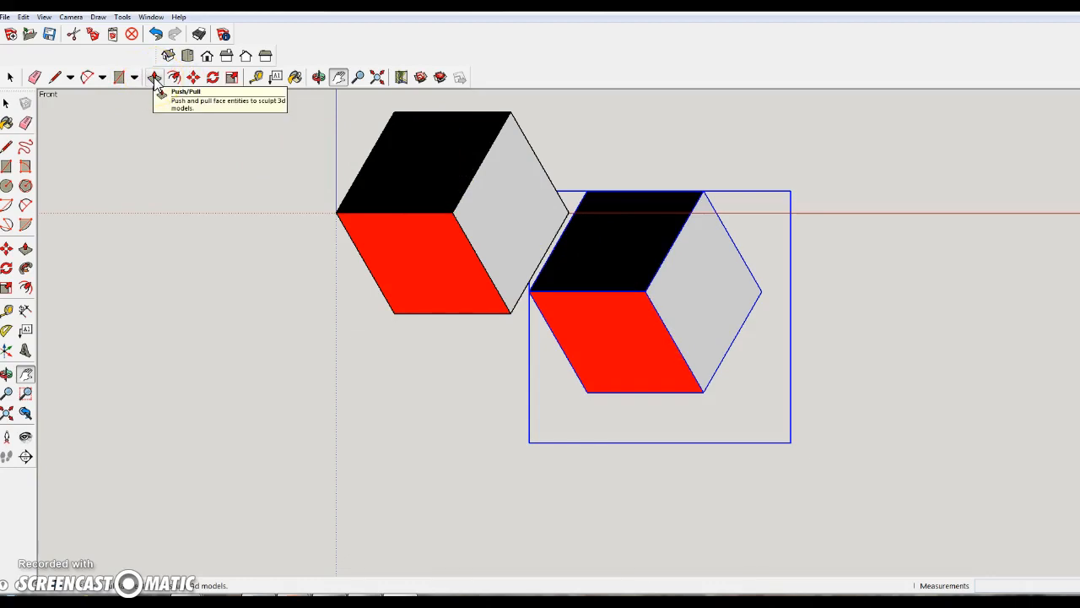
click(23, 17)
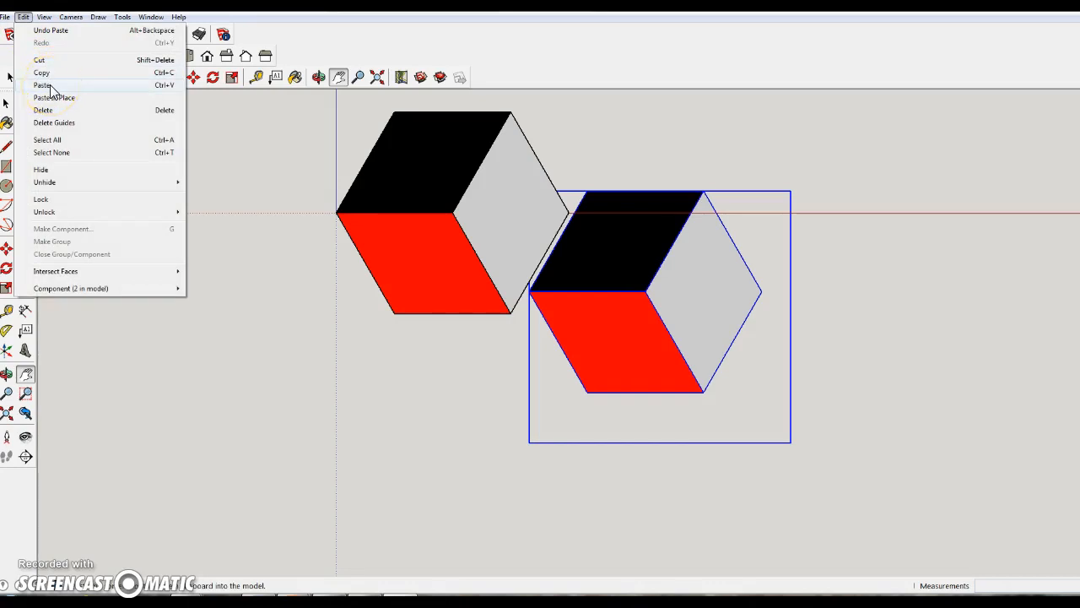
click(44, 85)
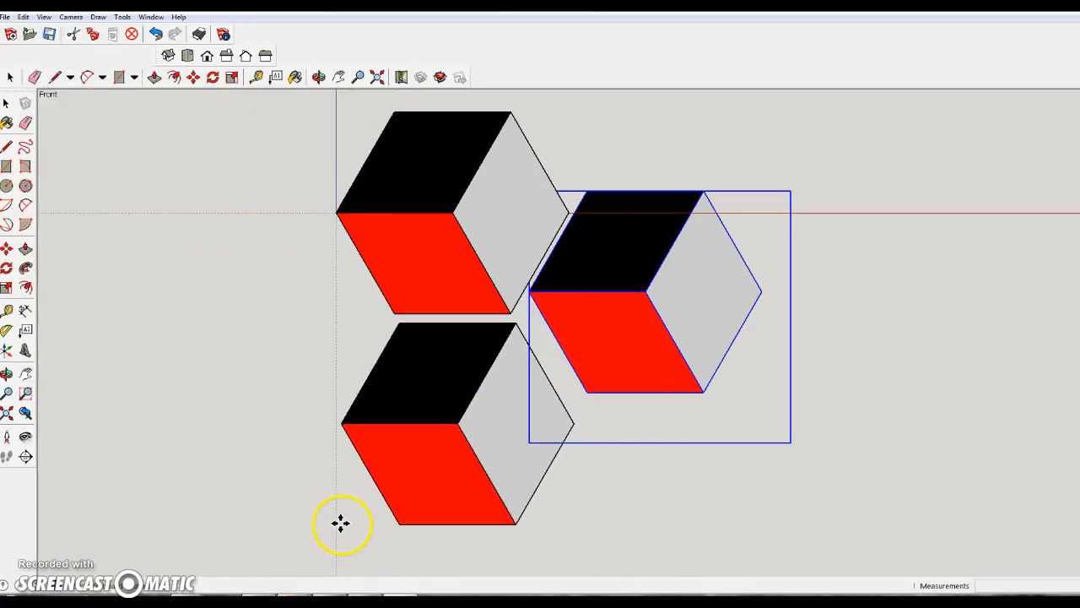
click(341, 523)
Move the lower hexagon by its upper left corner onto the original hexagon's lower left corner, then clear the selection.
click(10, 77)
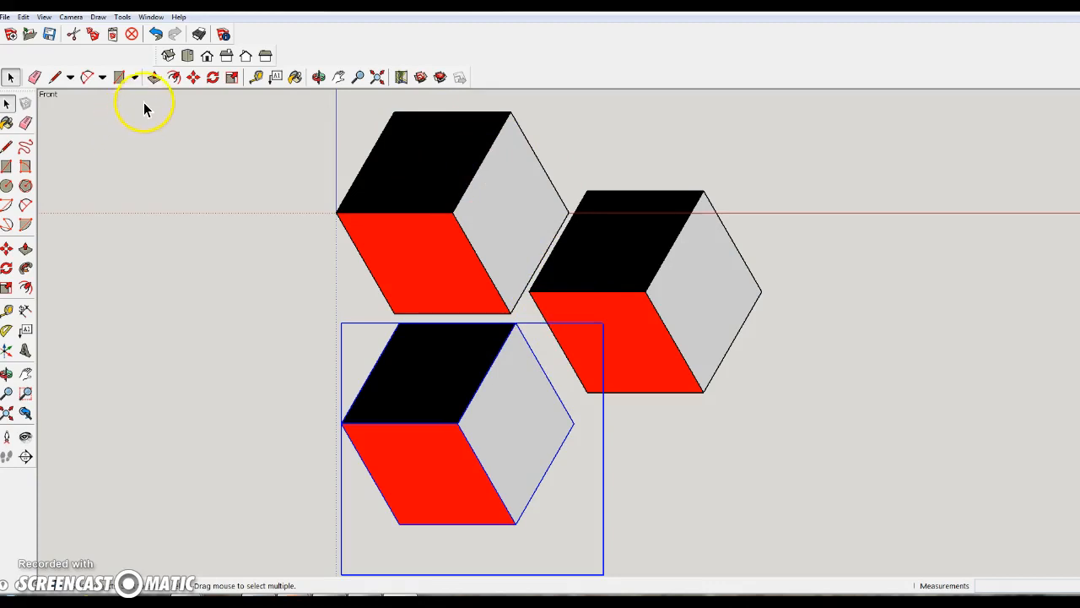
click(193, 77)
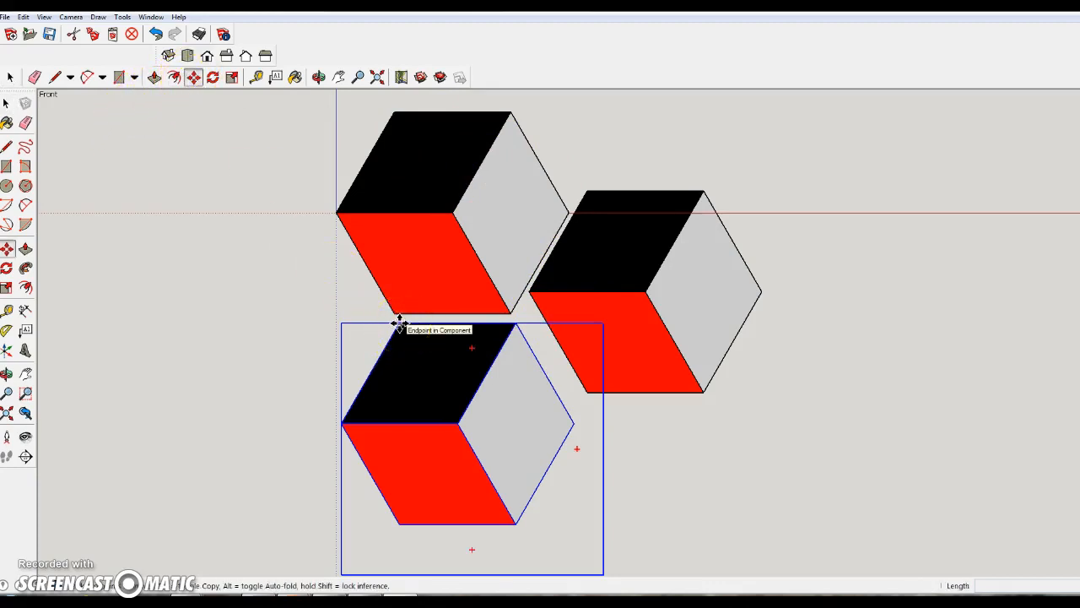
click(400, 323)
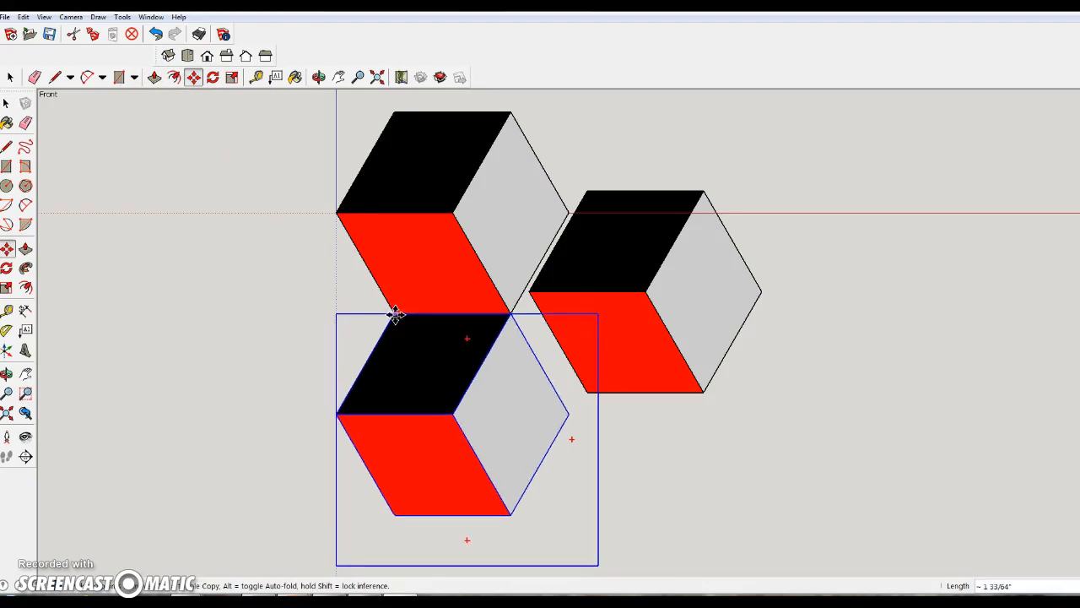
click(417, 341)
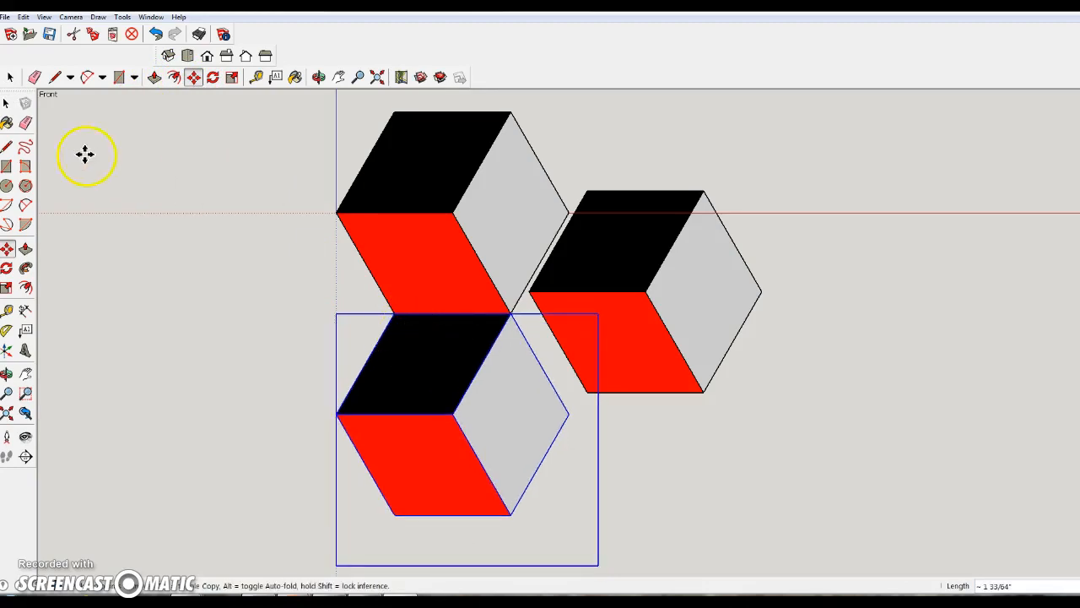
click(9, 79)
click(118, 154)
Move the right-hand hexagon by its leftmost corner onto the corner shared by the two stacked hexagons.
click(193, 77)
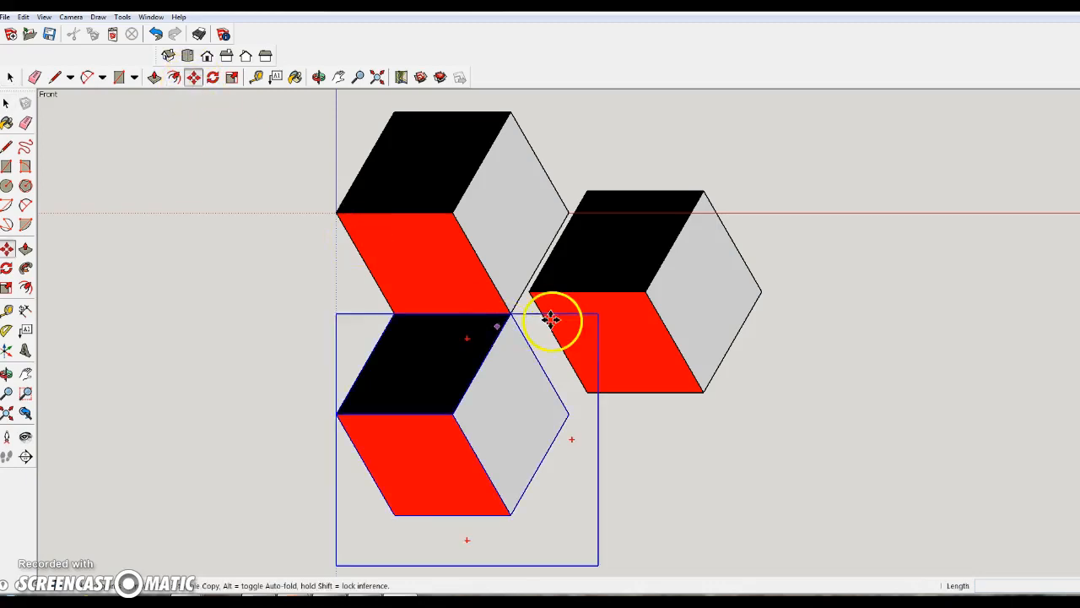
click(532, 290)
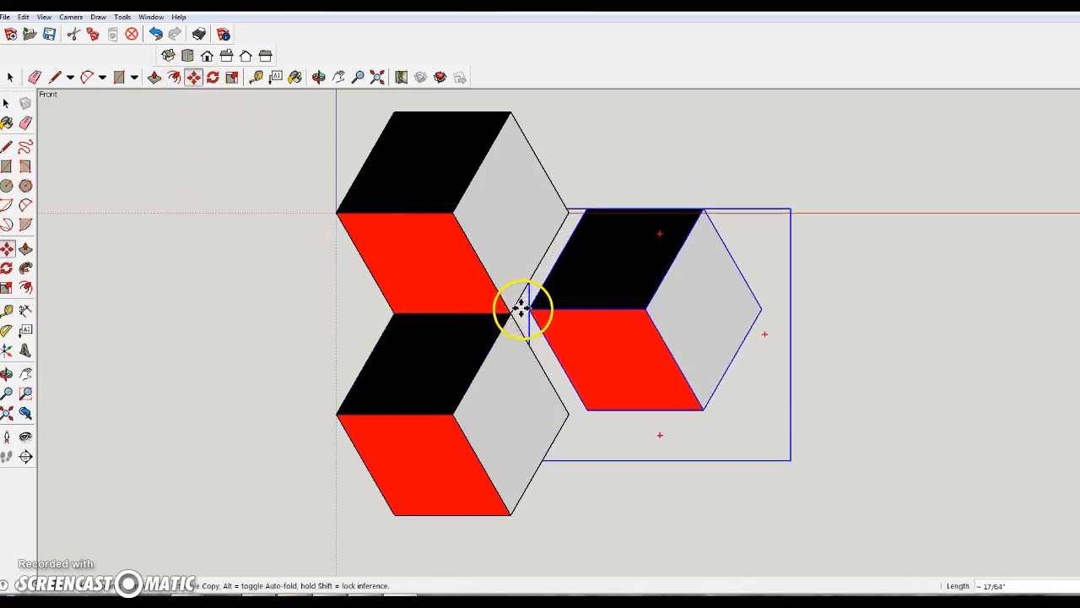
click(512, 309)
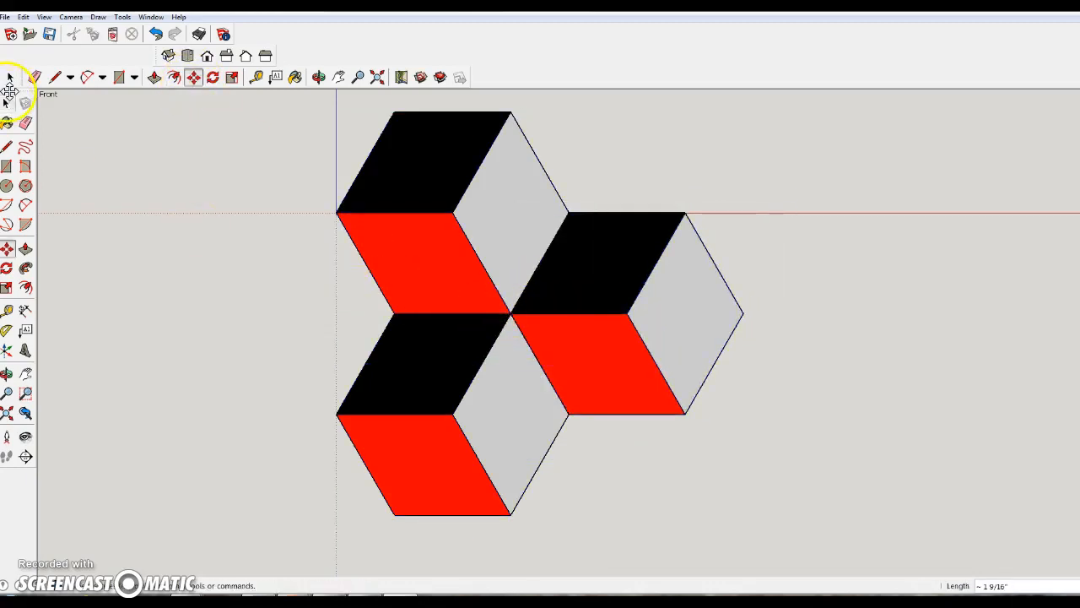
click(10, 79)
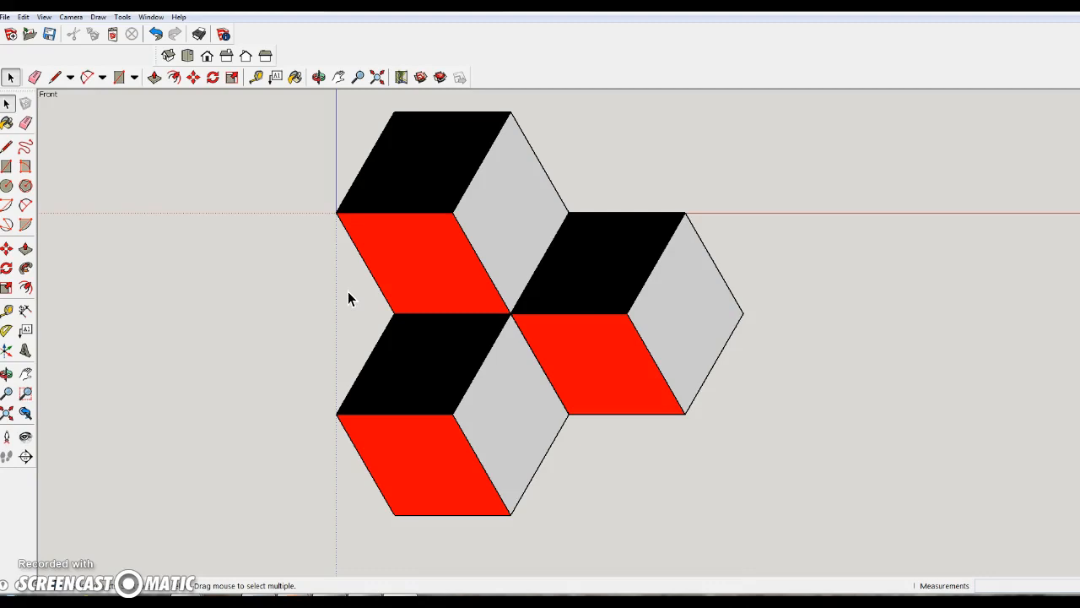
Insert three copies of the in-model Clock Piece 1 component beside the hexagon cluster: at its lower left, lower right and upper right.
click(149, 18)
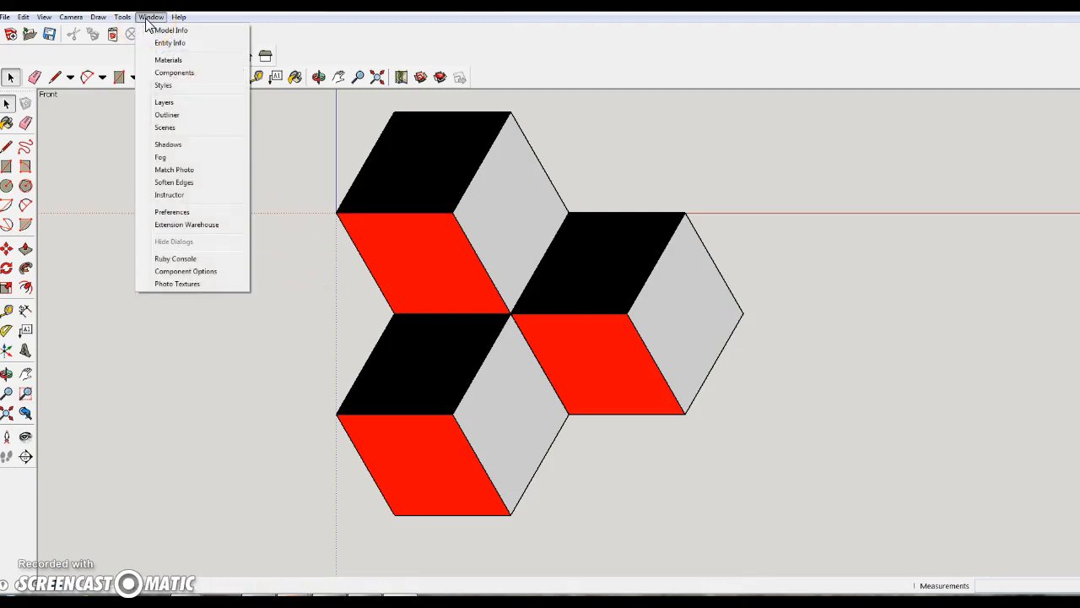
click(168, 74)
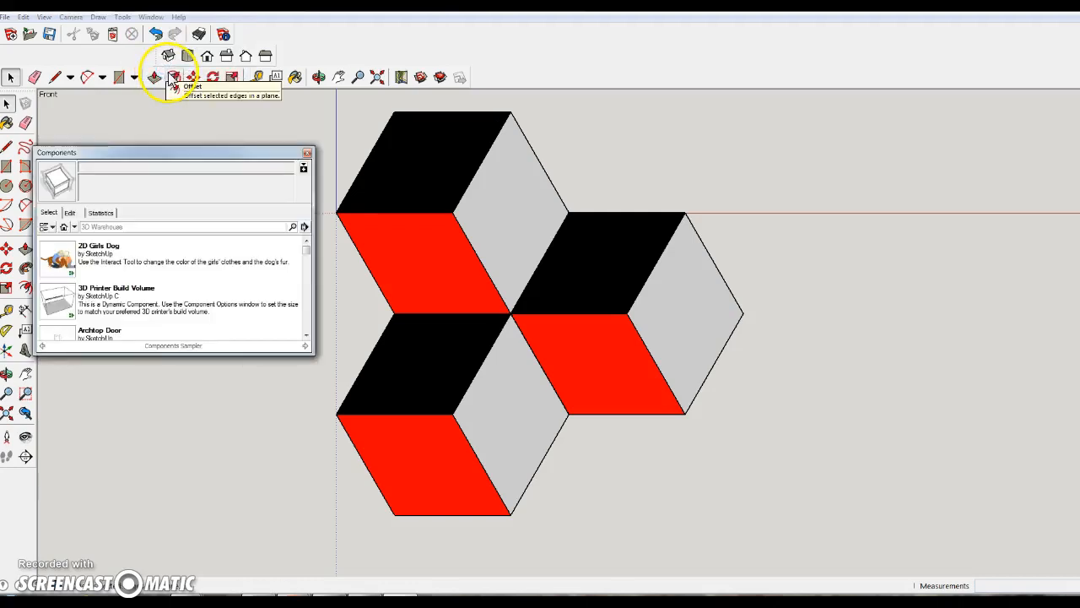
click(66, 229)
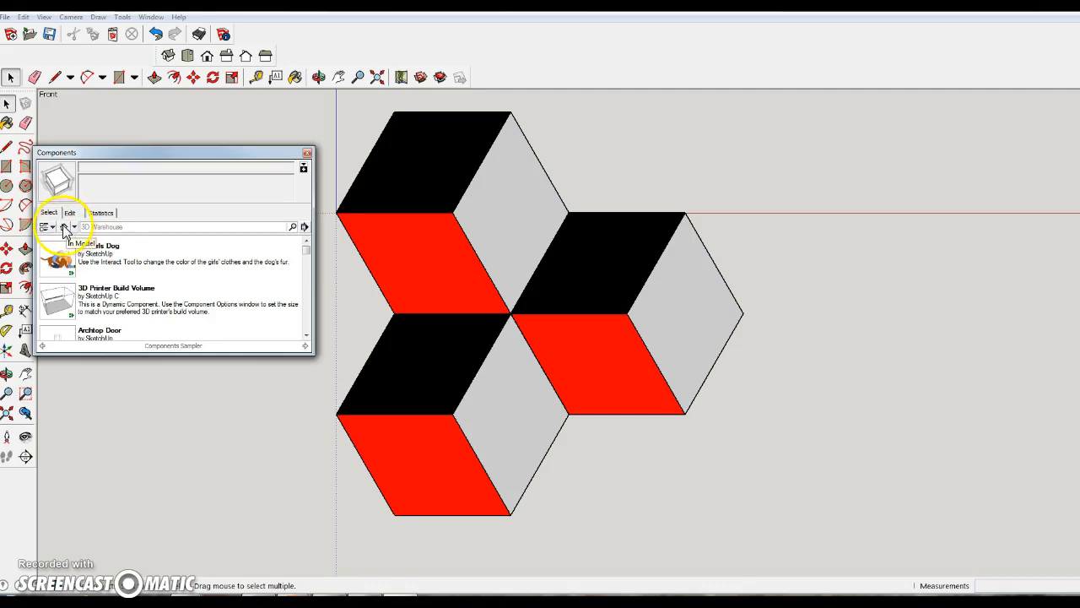
click(63, 227)
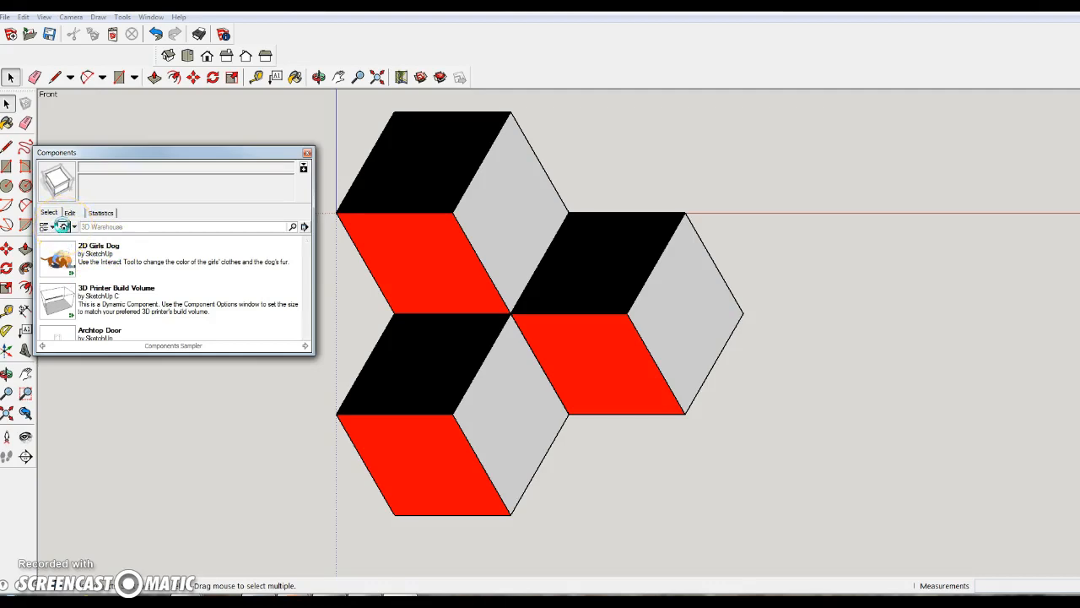
click(90, 255)
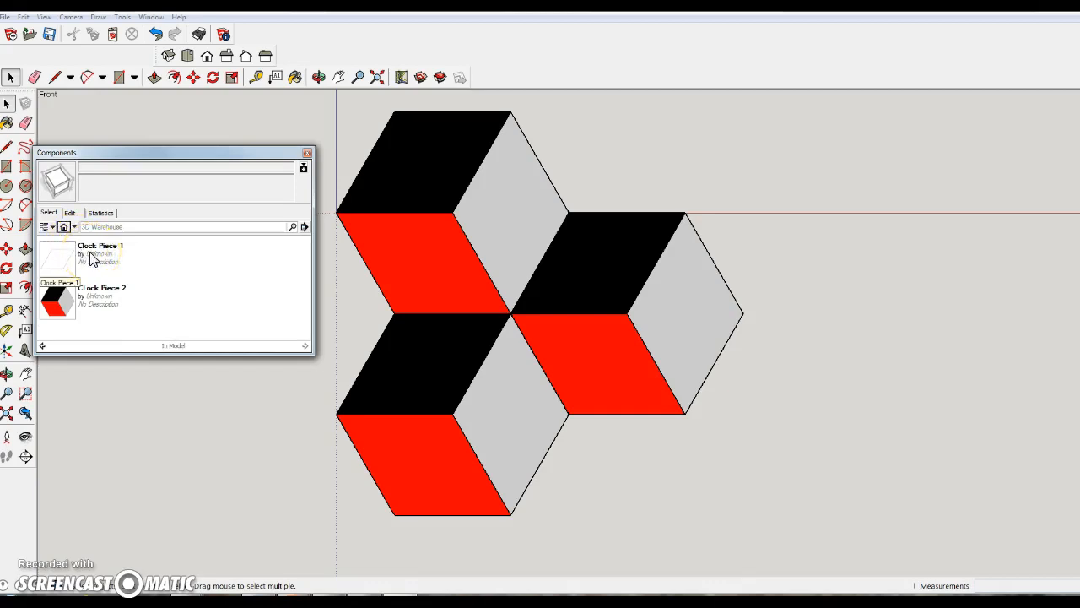
drag(92, 258, 147, 502)
drag(103, 250, 566, 524)
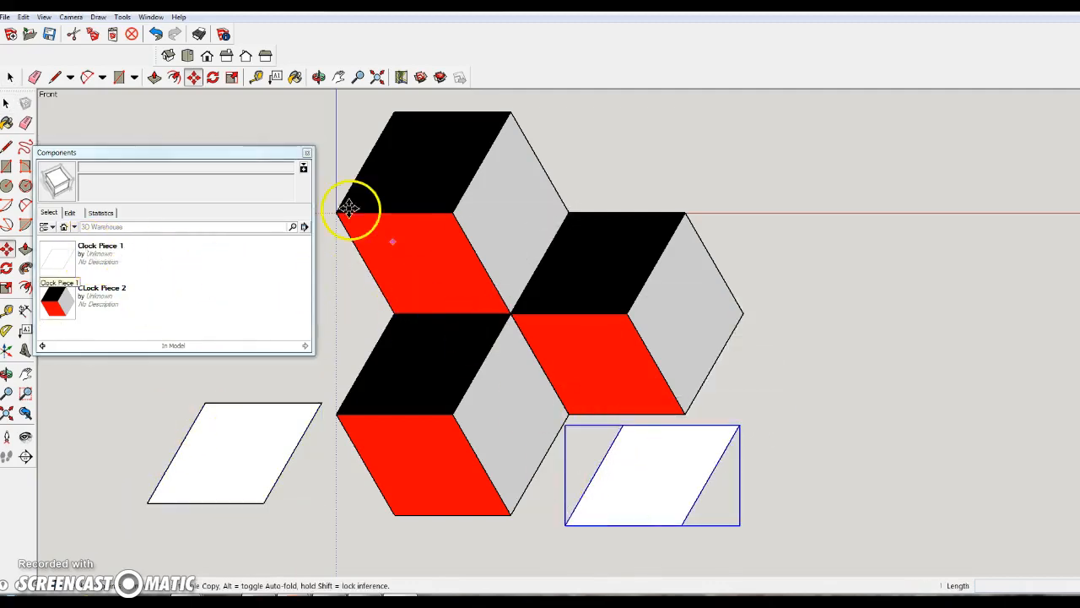
drag(99, 257, 576, 197)
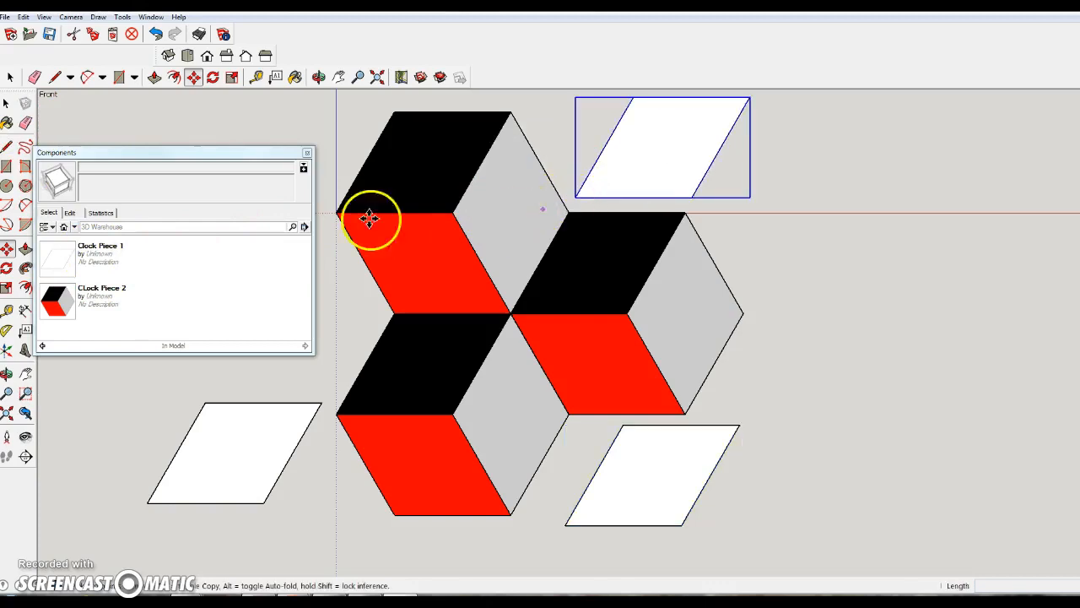
click(307, 154)
click(251, 440)
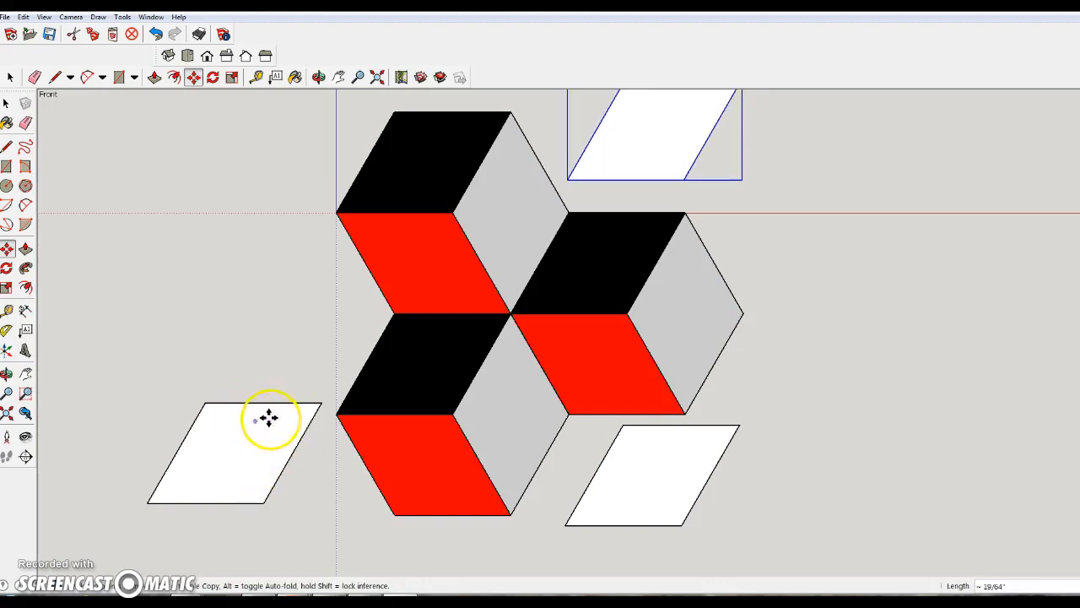
click(11, 77)
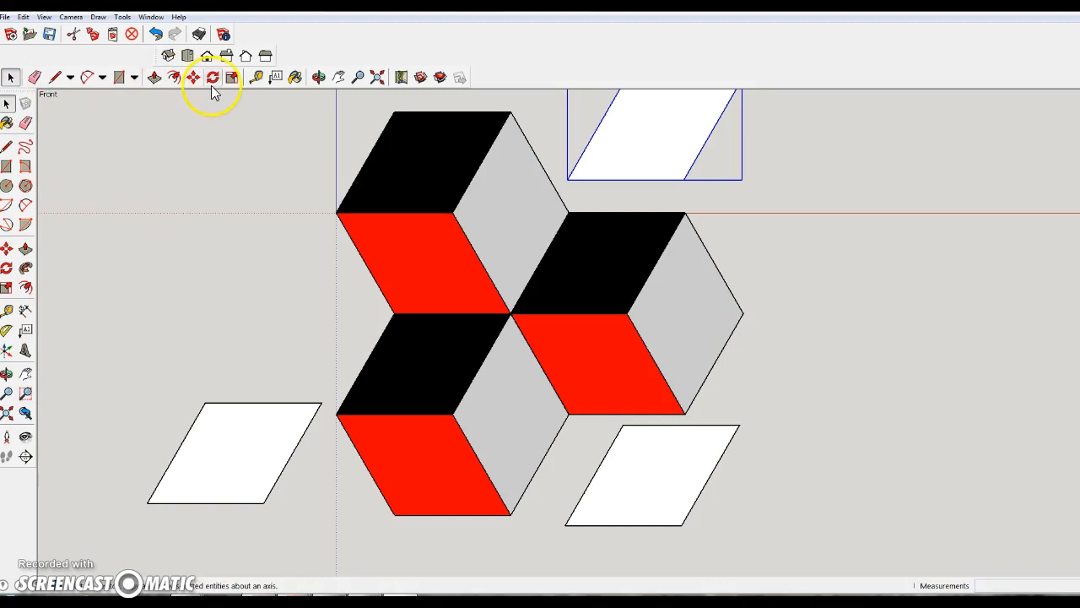
click(194, 76)
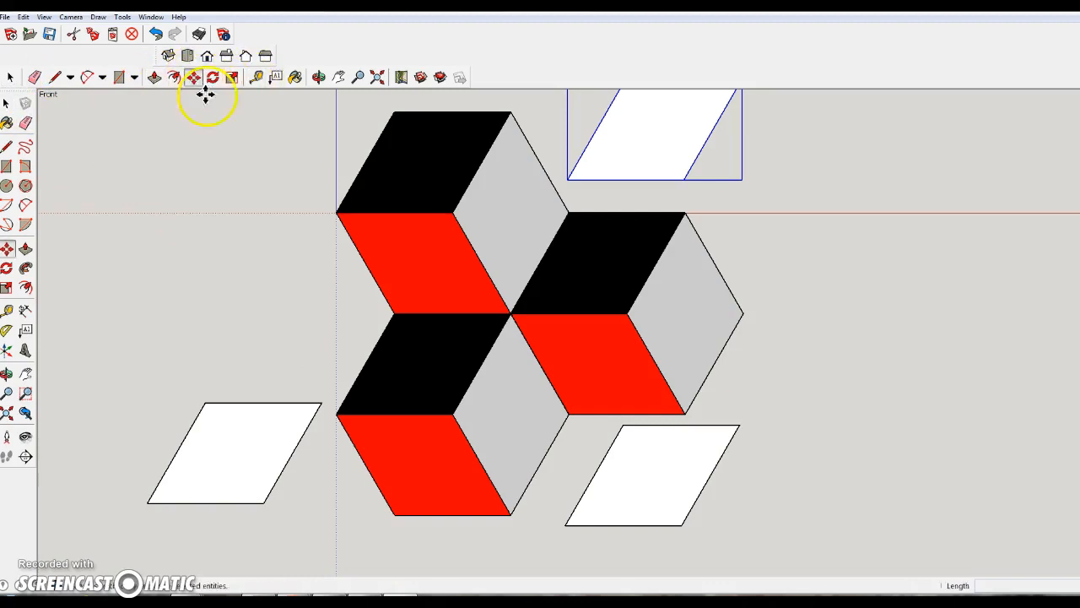
click(621, 426)
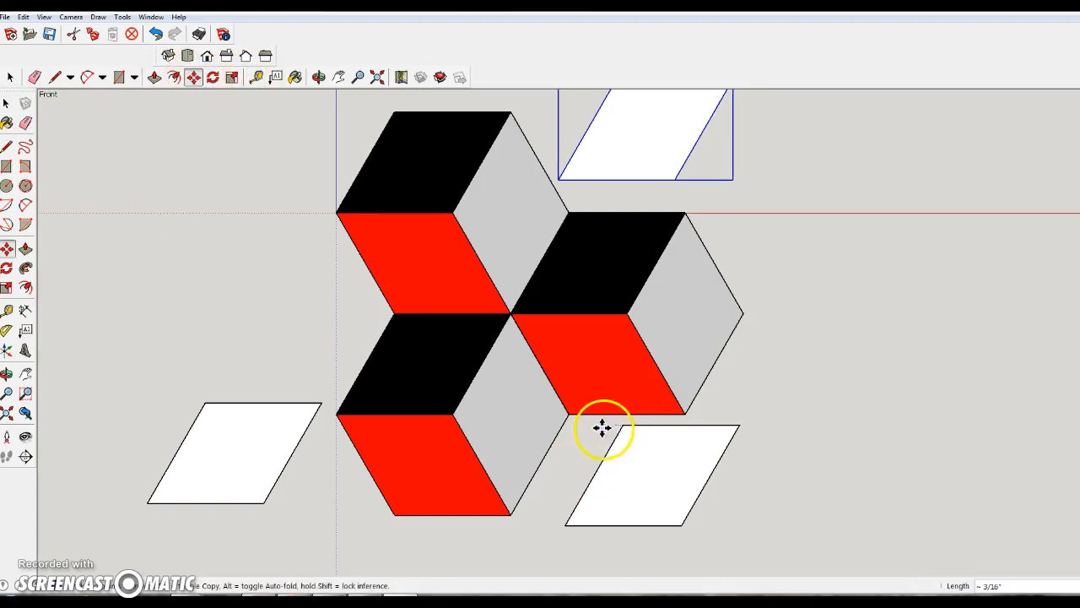
click(587, 428)
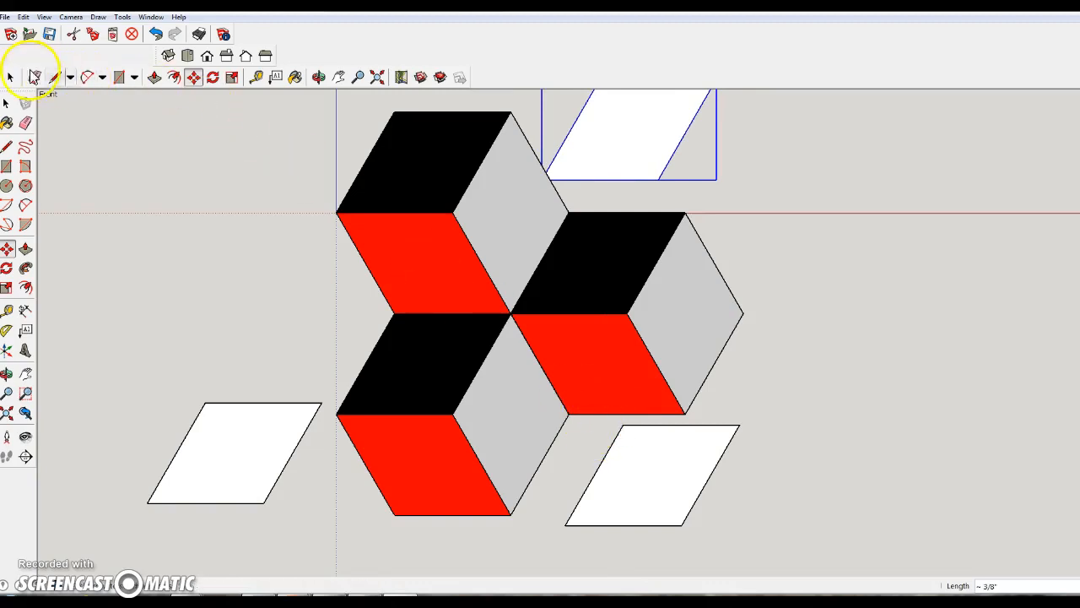
Move the lower right white rhombus by its upper left corner onto the red rhombus's lower left corner, filling the lower right notch.
click(10, 76)
click(656, 465)
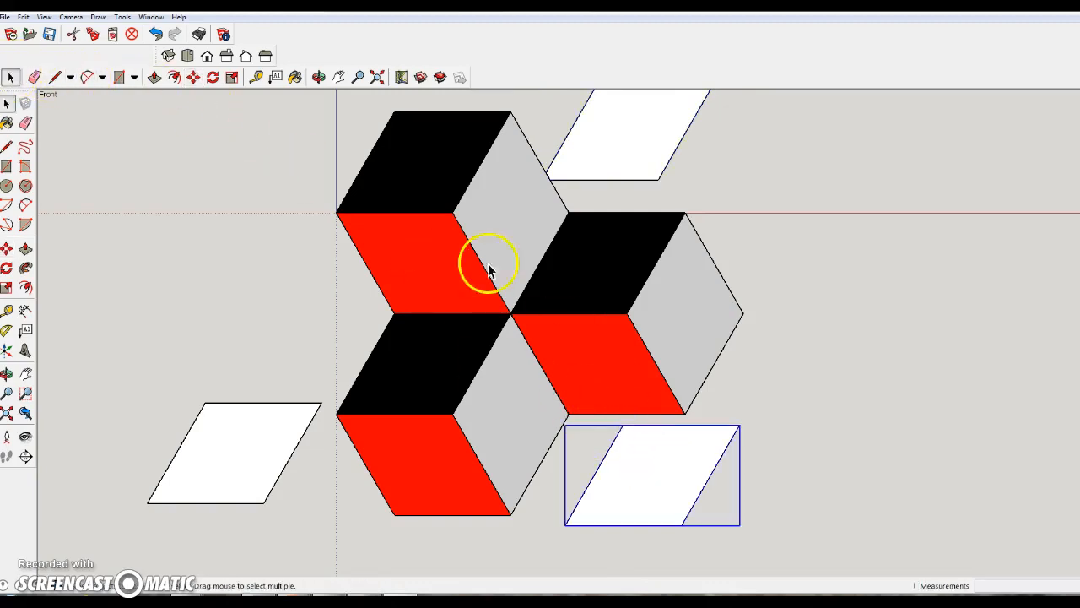
click(193, 78)
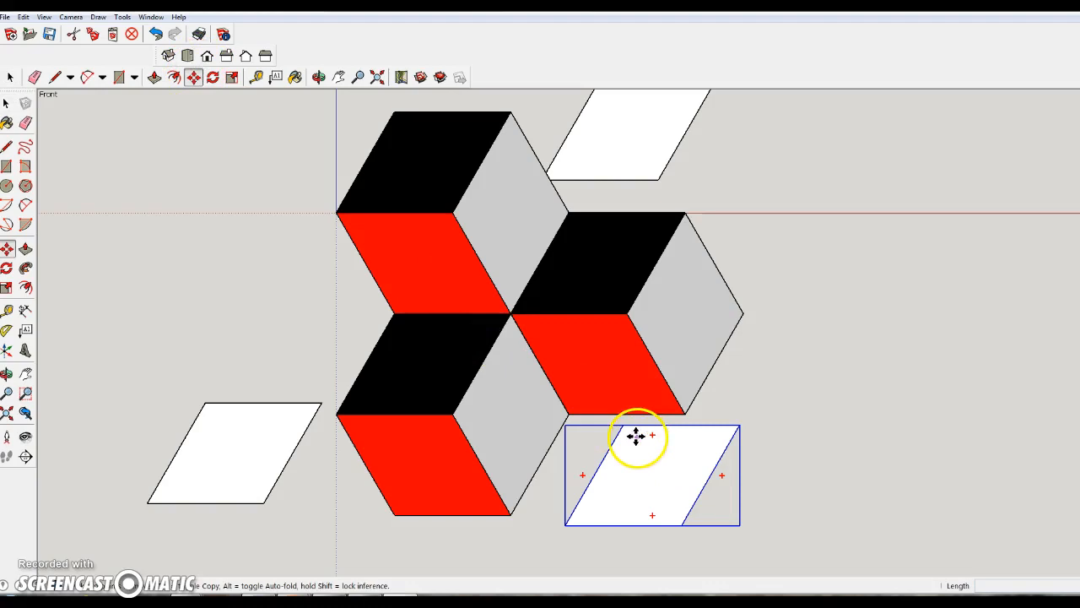
drag(623, 422, 569, 414)
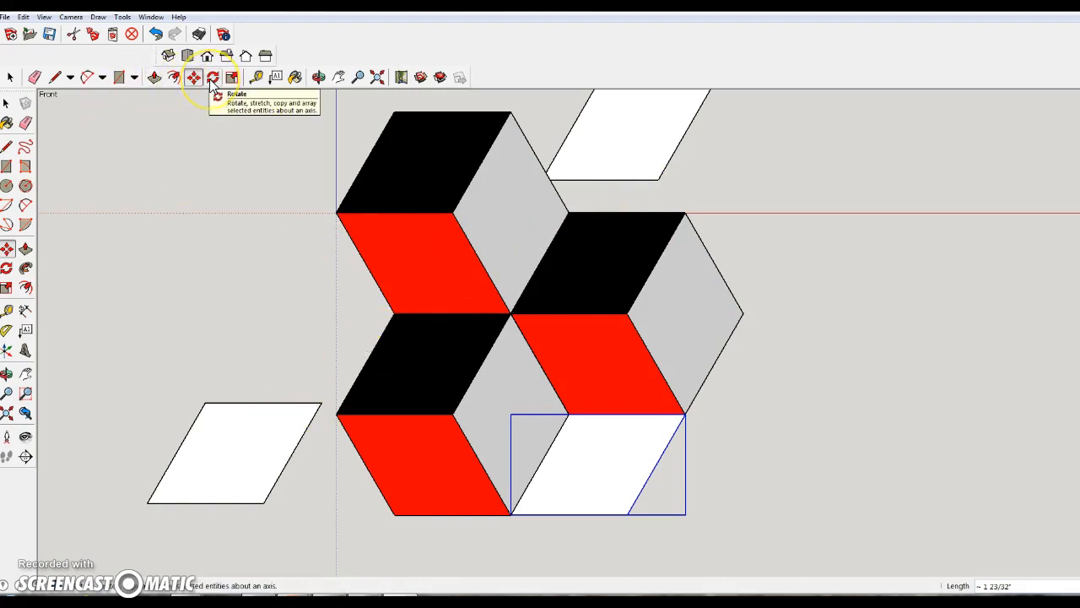
Rotate the white rhombus on the left 120 degrees clockwise about its upper right corner.
click(11, 76)
click(222, 435)
click(212, 78)
click(322, 404)
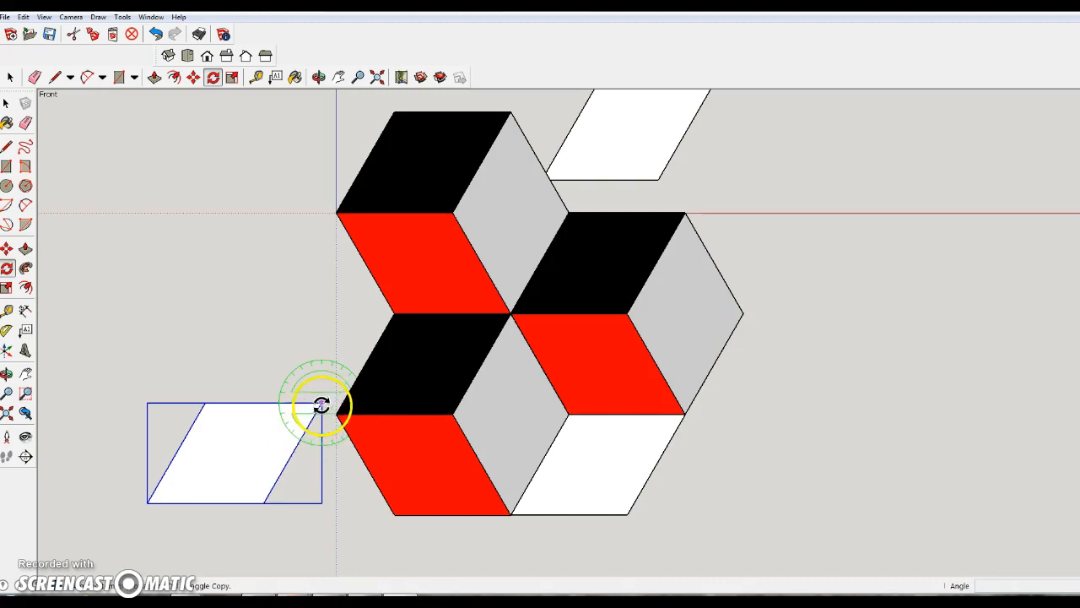
click(282, 471)
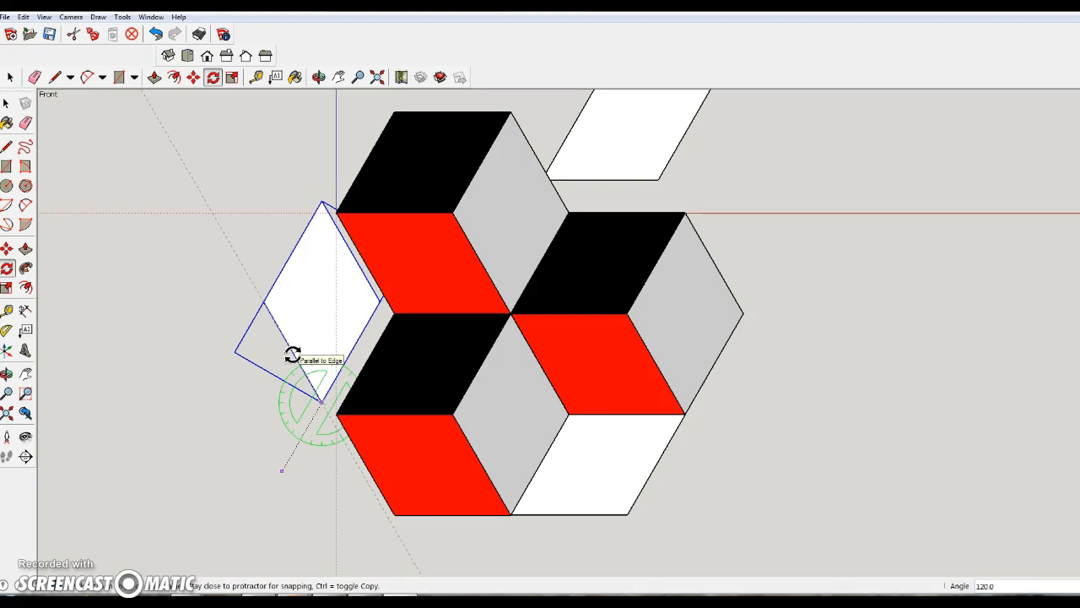
click(292, 353)
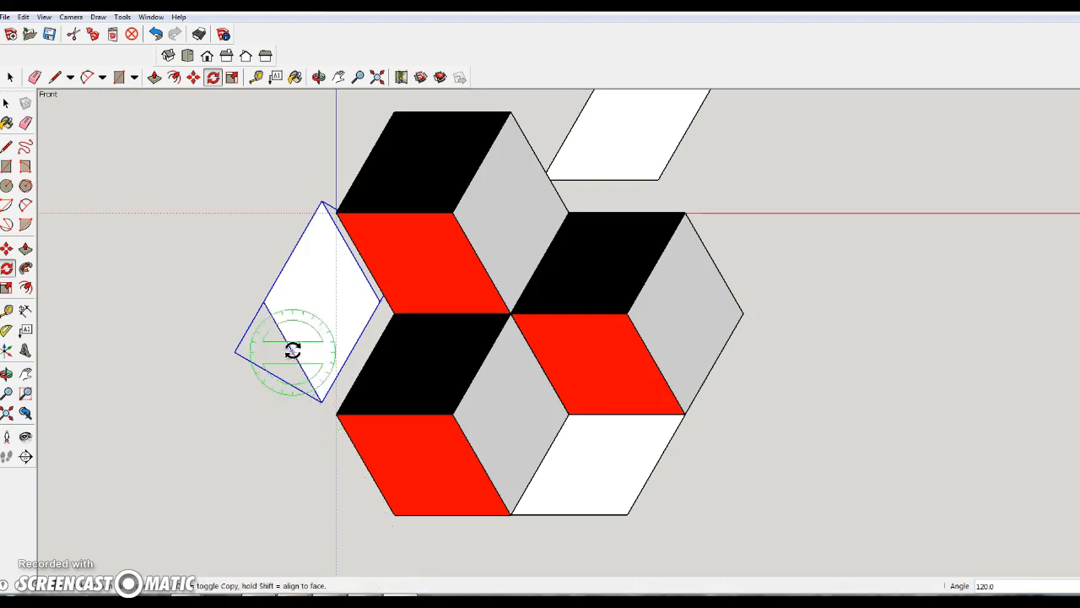
Move the rotated left rhombus by its rightmost corner into the left notch between the two stacked hexagons.
click(194, 76)
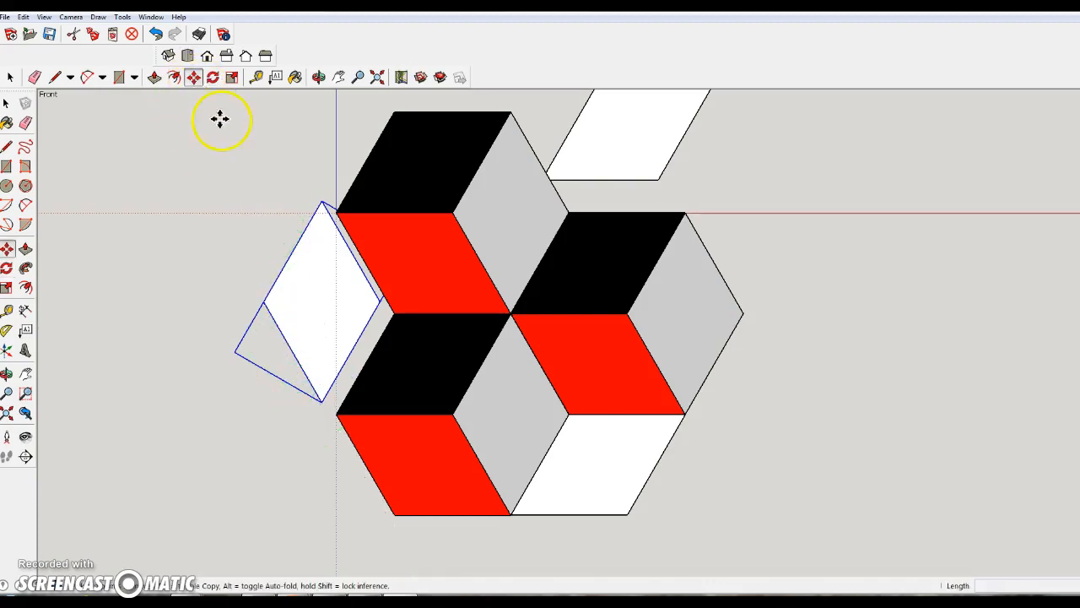
click(379, 302)
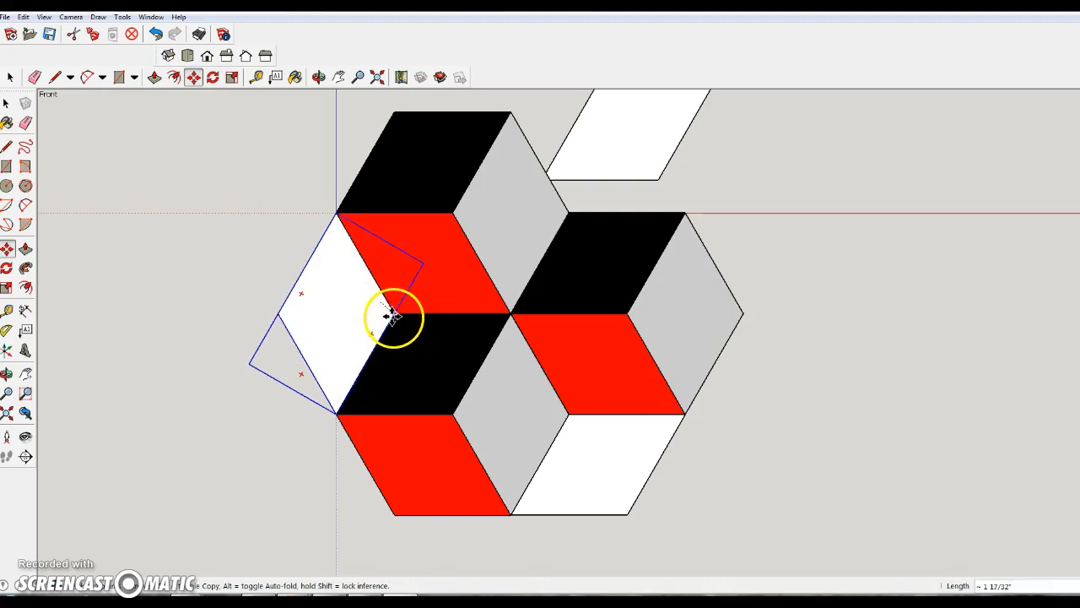
click(436, 231)
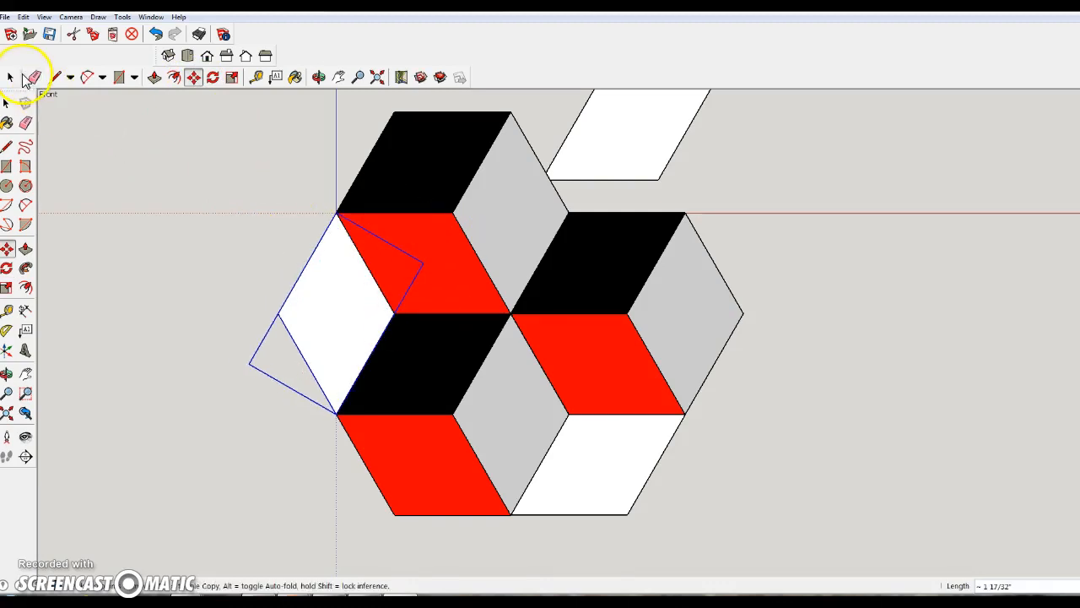
Rotate the upper right white rhombus 60 degrees clockwise about its lower right corner.
click(11, 77)
click(580, 164)
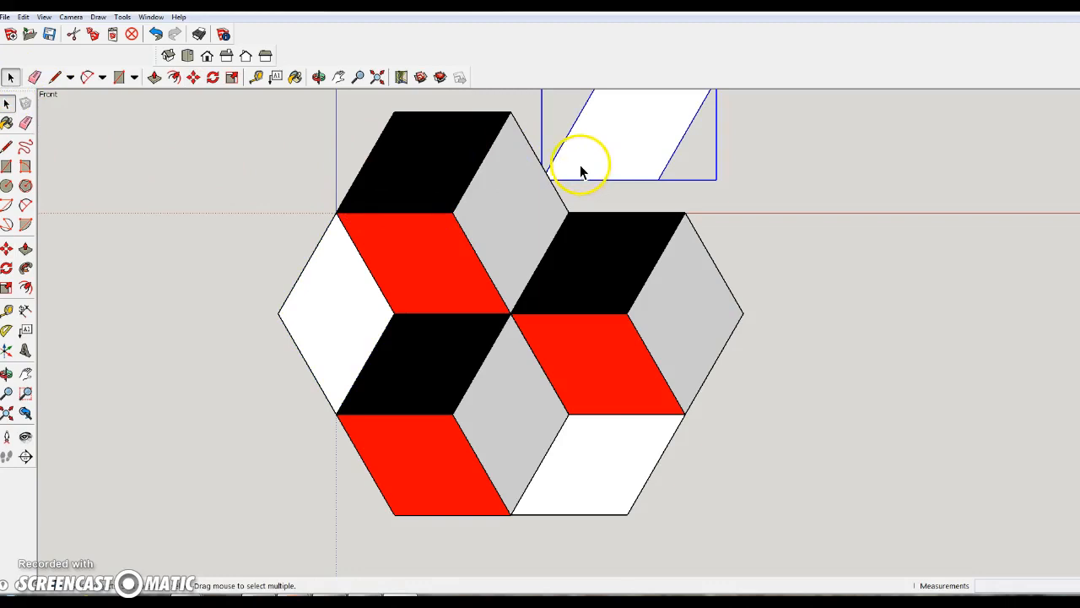
click(213, 77)
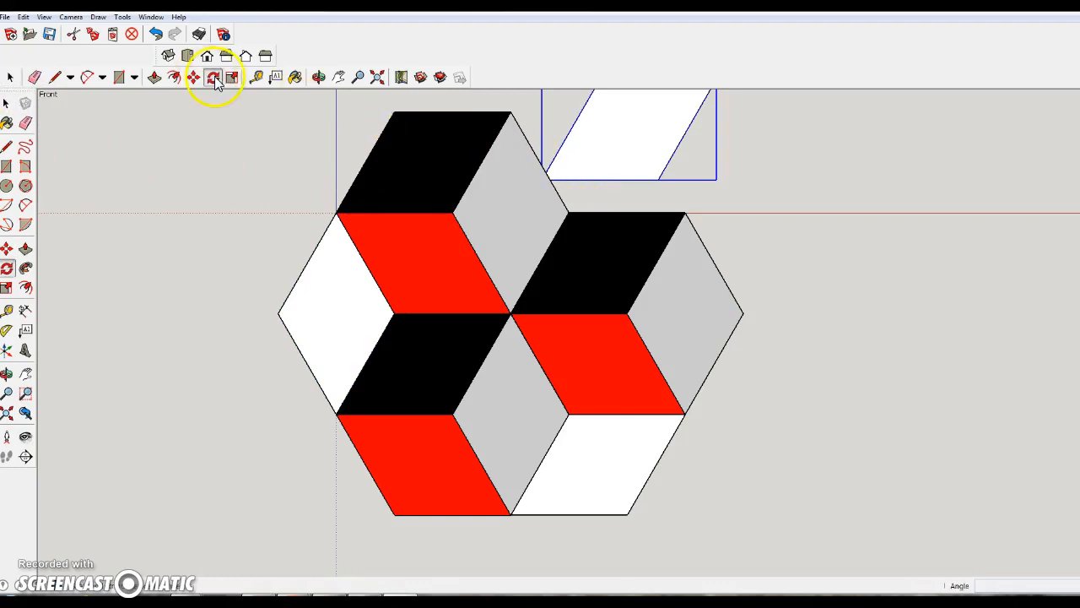
click(659, 179)
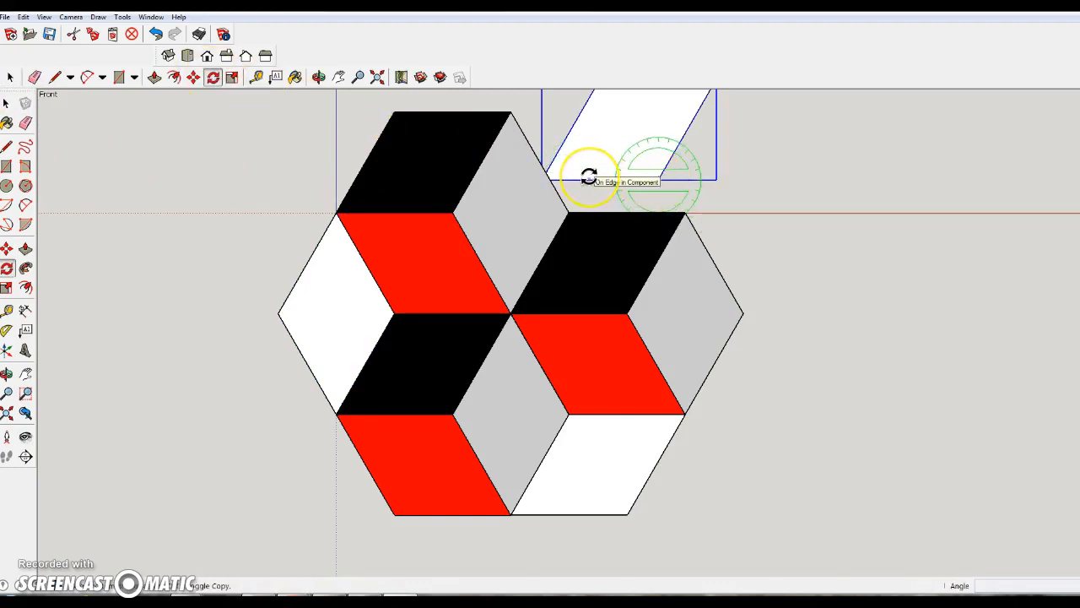
click(589, 177)
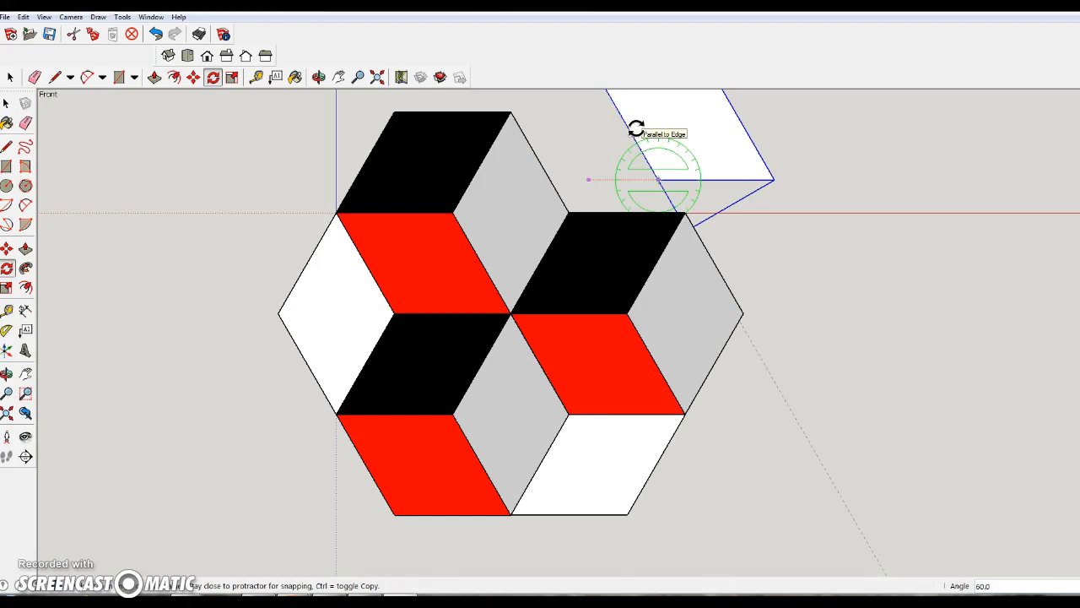
click(635, 128)
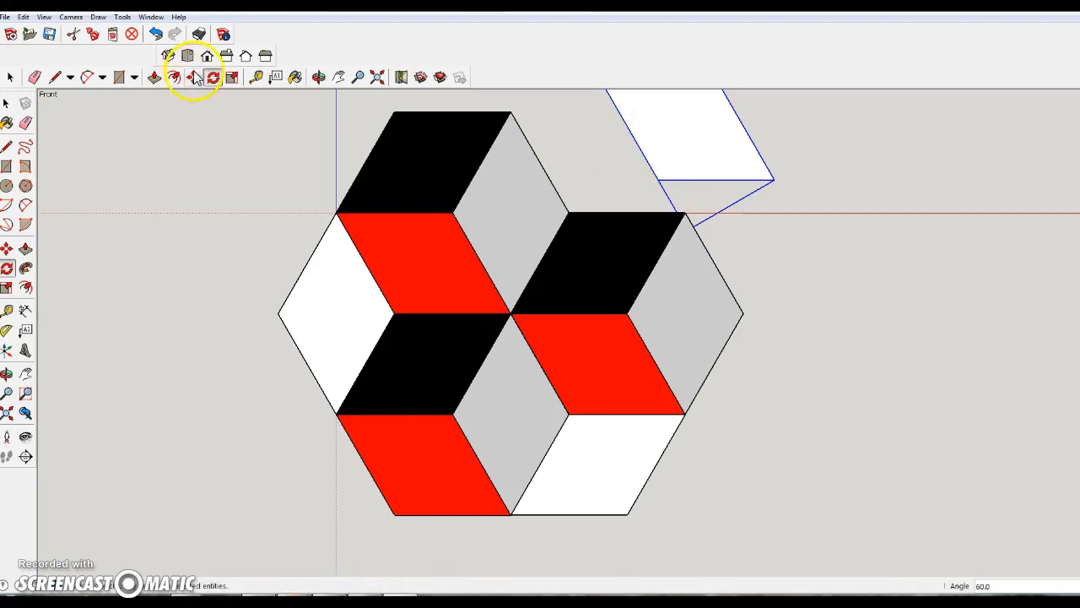
Move the rotated upper rhombus by its lower left corner into the upper right notch between the hexagons, then clear the selection.
click(194, 78)
click(658, 180)
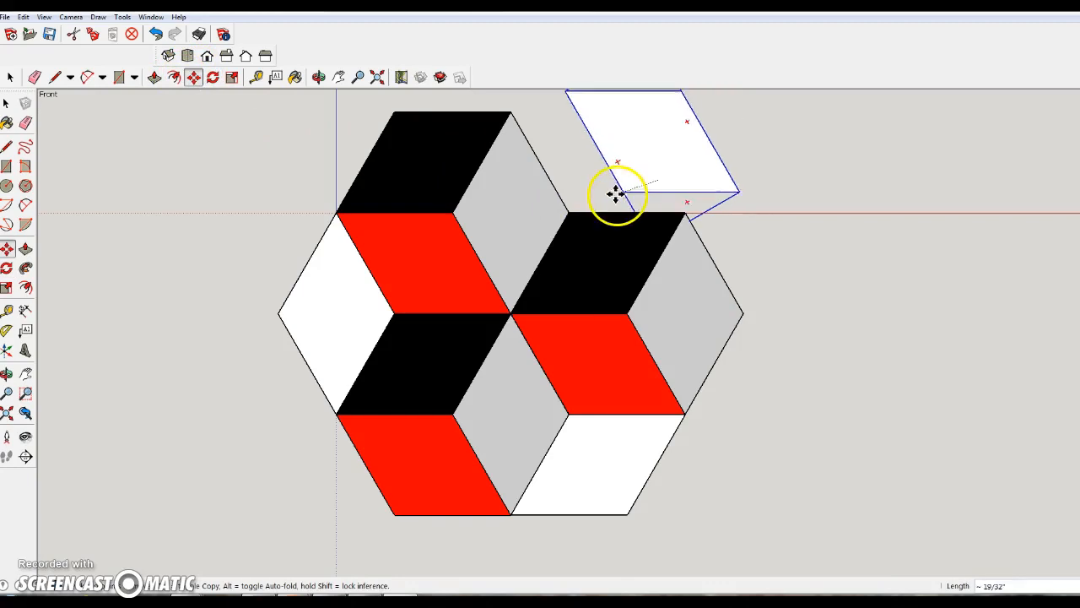
click(567, 210)
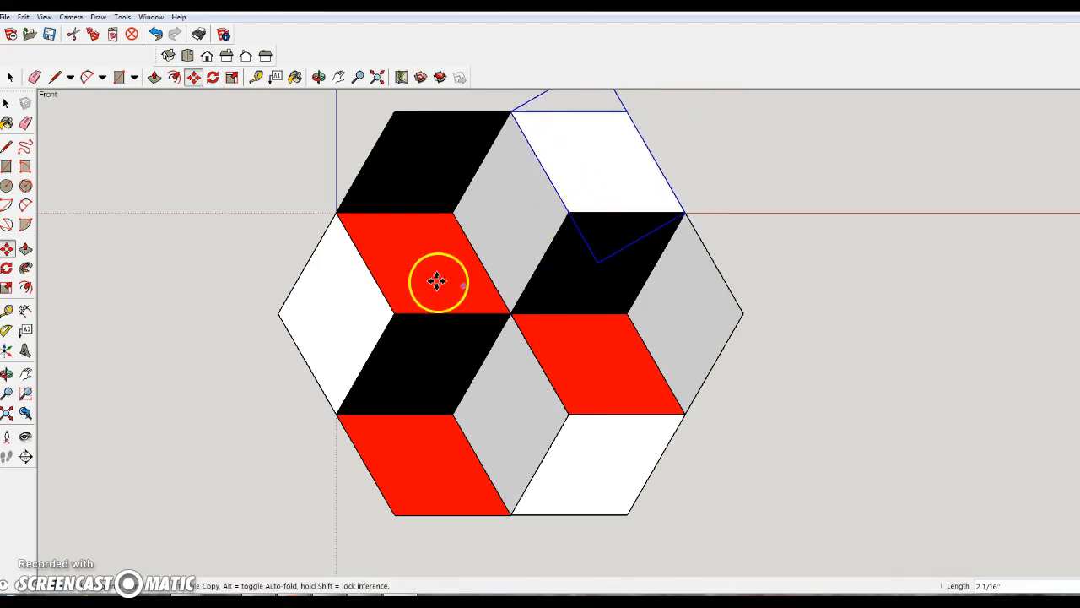
click(10, 77)
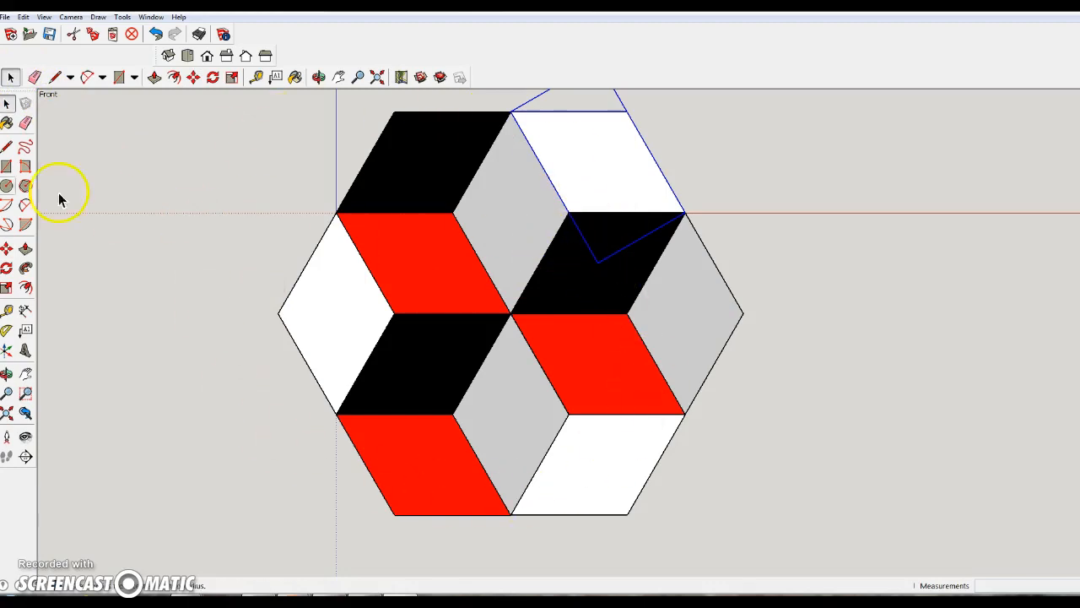
click(130, 144)
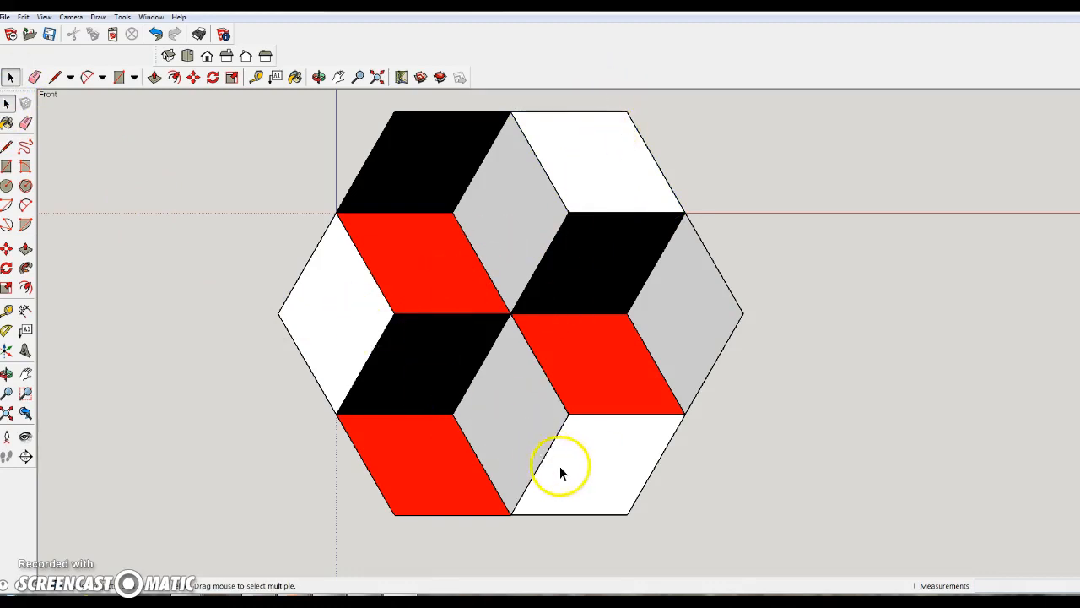
Paint the lower right white rhombus black with Color_009 and close the materials.
click(449, 156)
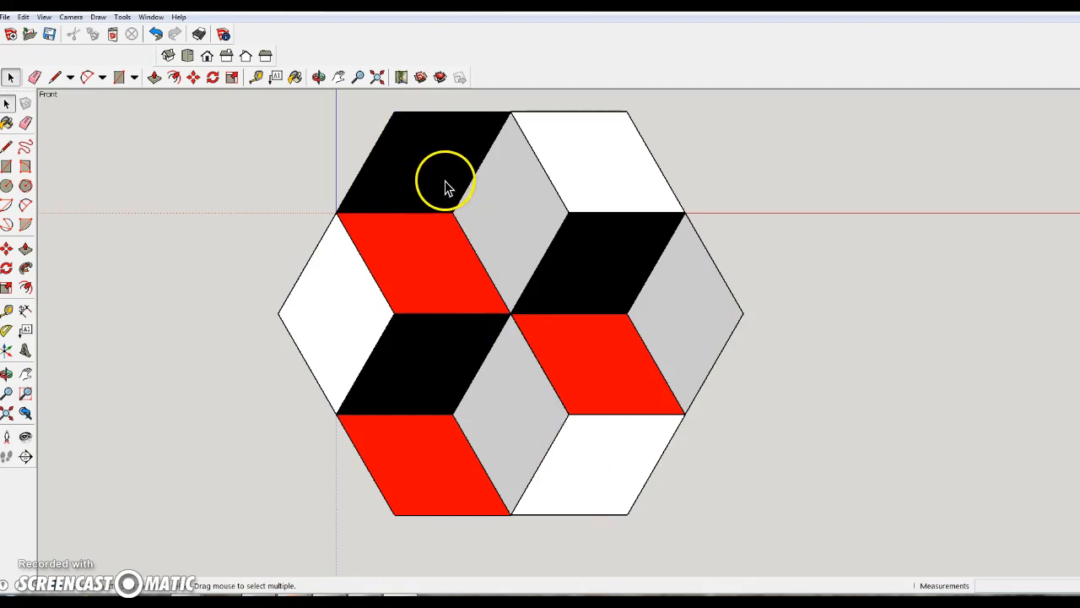
click(594, 468)
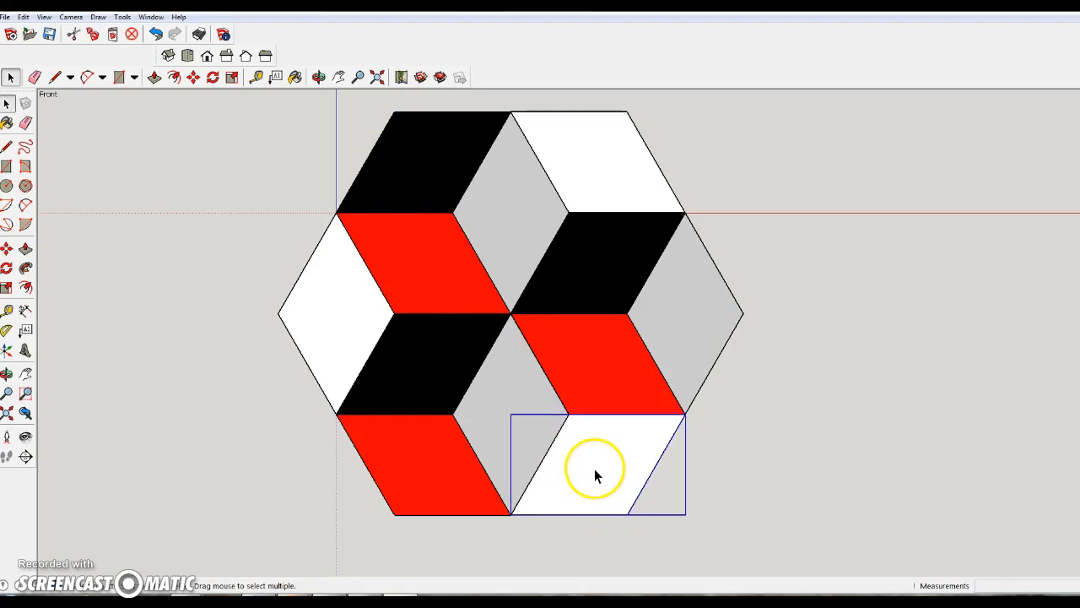
click(294, 77)
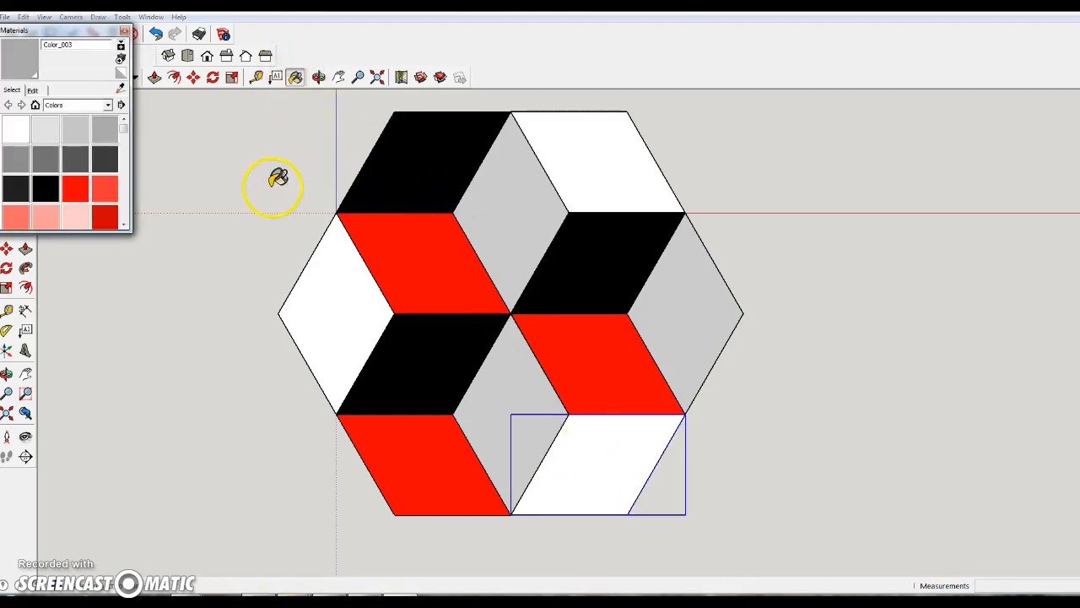
click(53, 191)
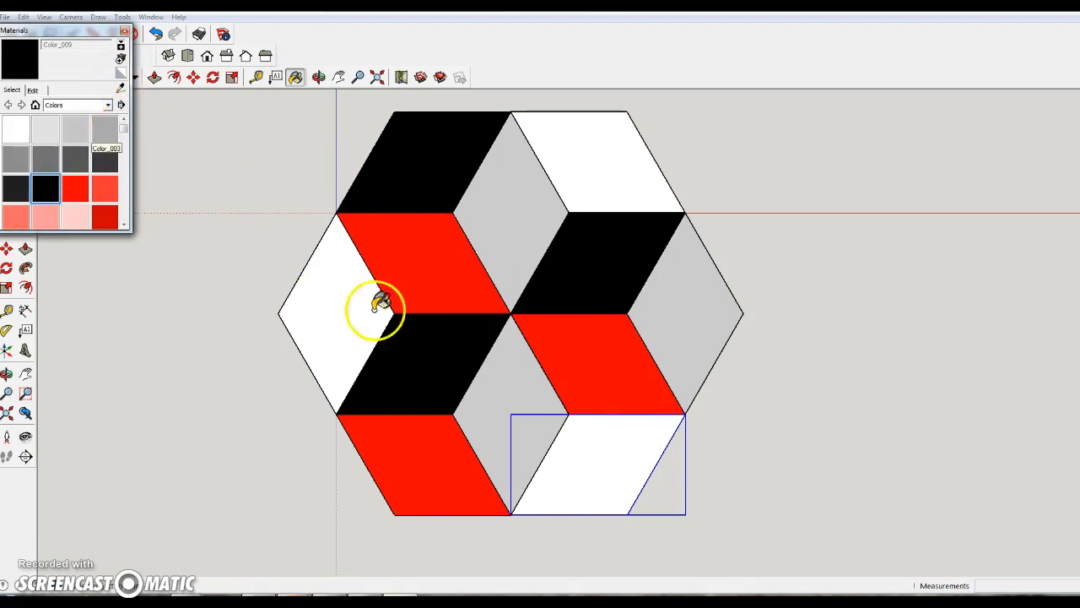
click(582, 441)
click(124, 31)
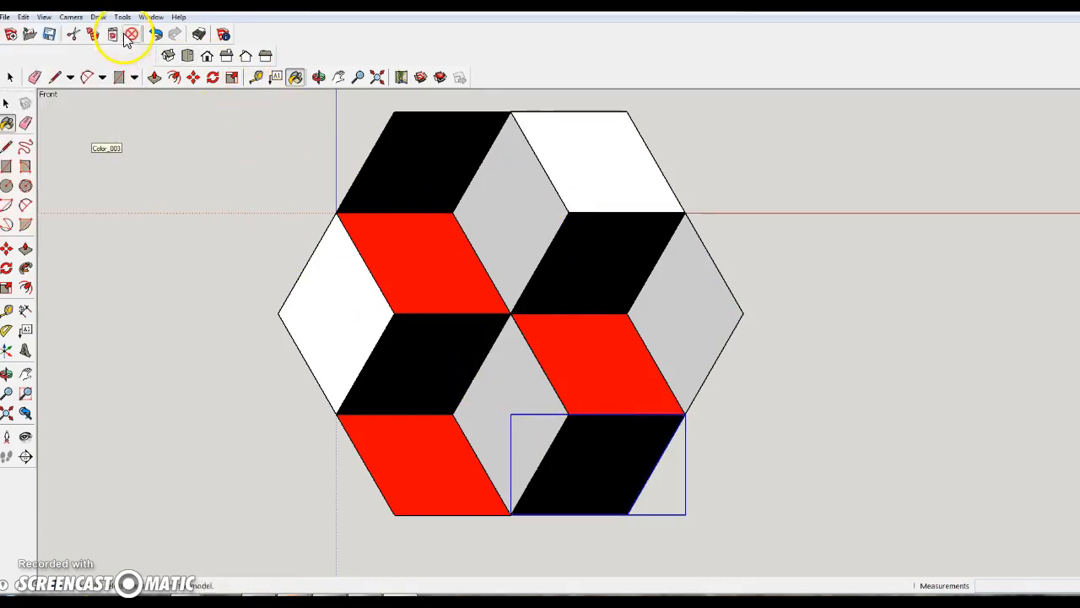
Paint the leftmost white rhombus of the clock face grey with Color_003.
click(356, 292)
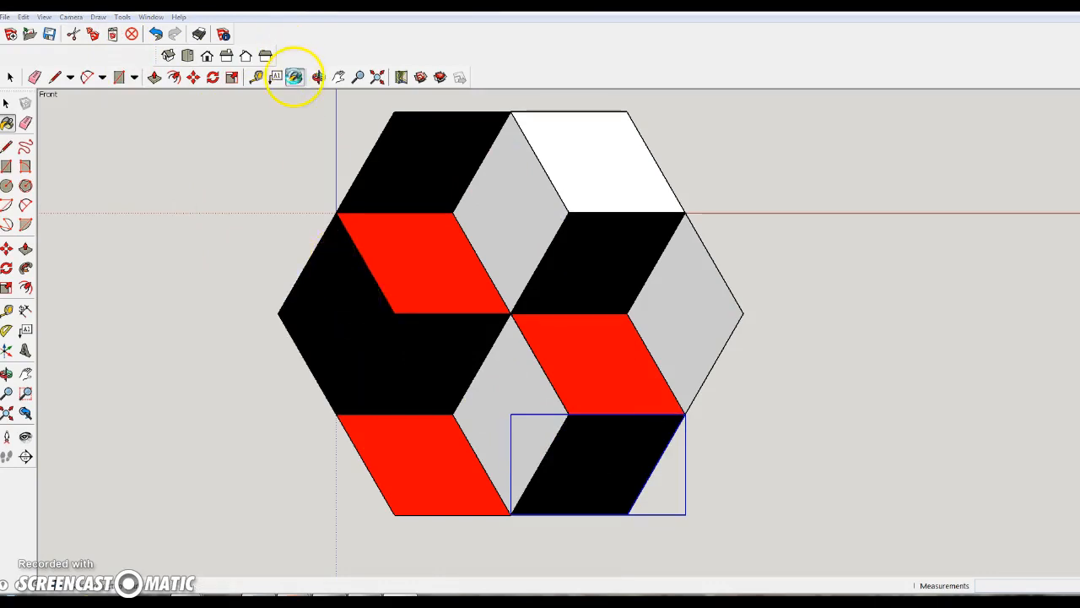
click(294, 76)
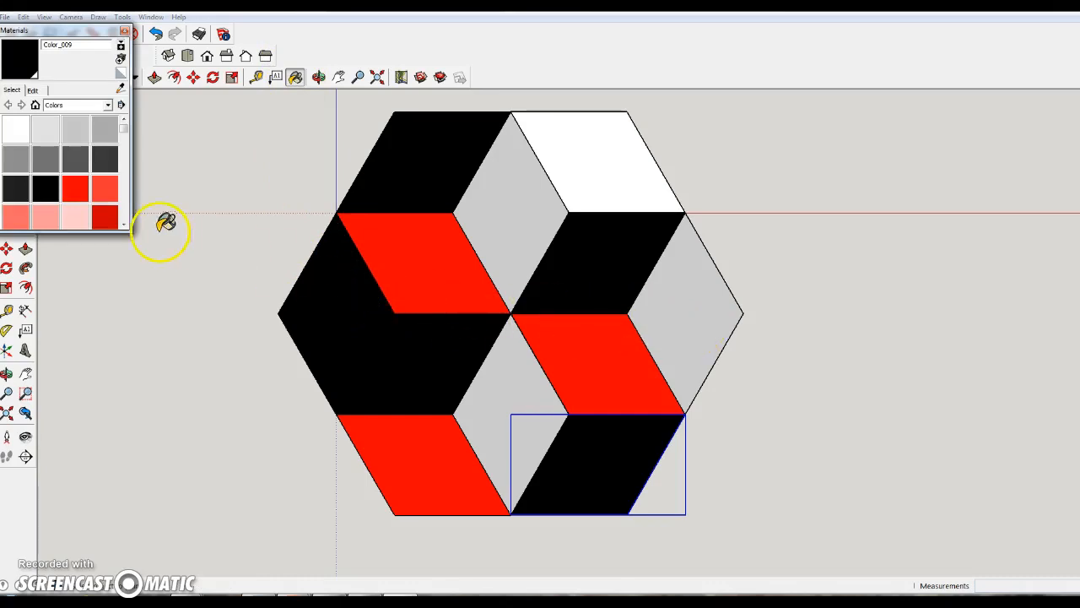
click(105, 128)
click(354, 290)
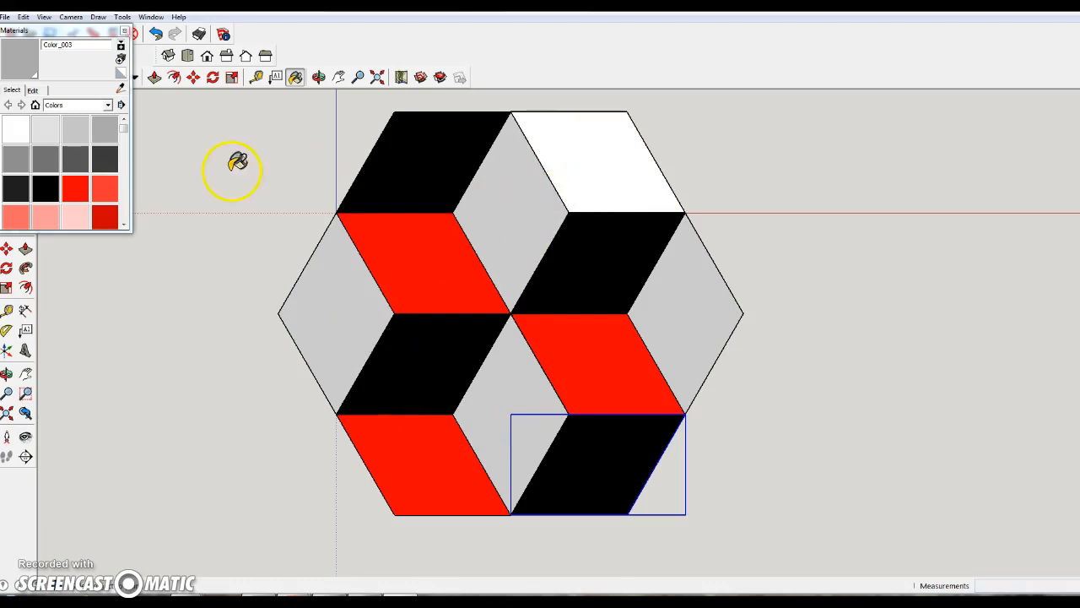
Paint the upper right white rhombus red with Color_A01, then close the materials and clear the selection.
click(75, 188)
click(591, 154)
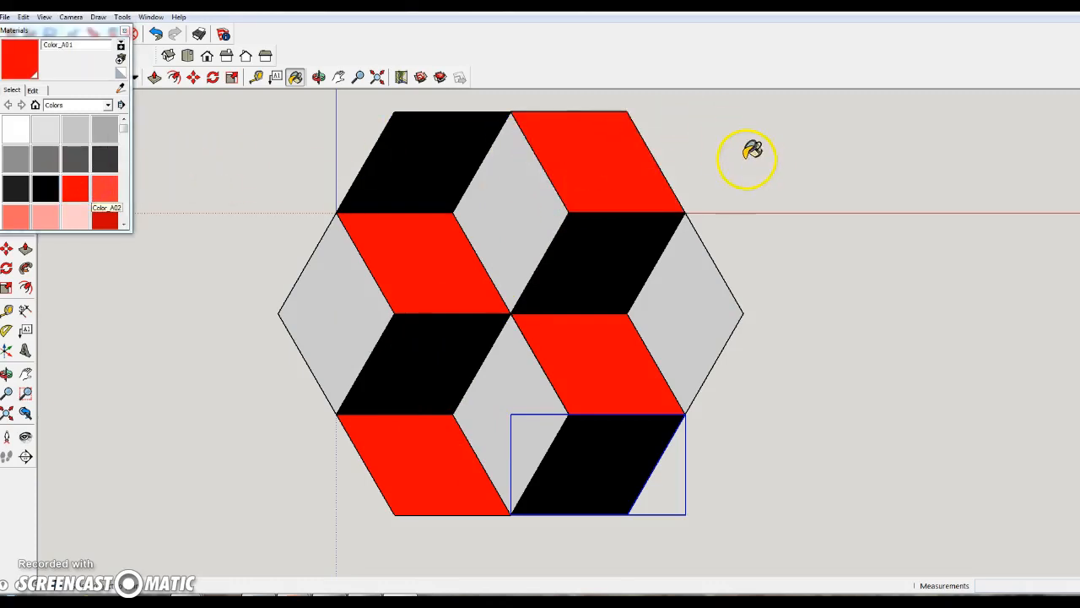
click(125, 30)
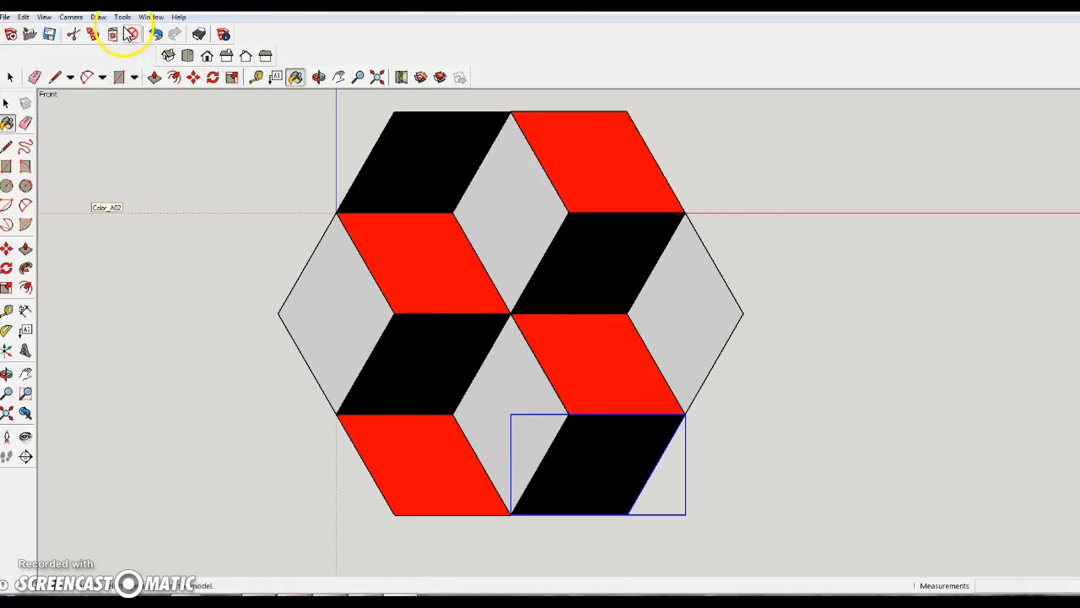
click(10, 77)
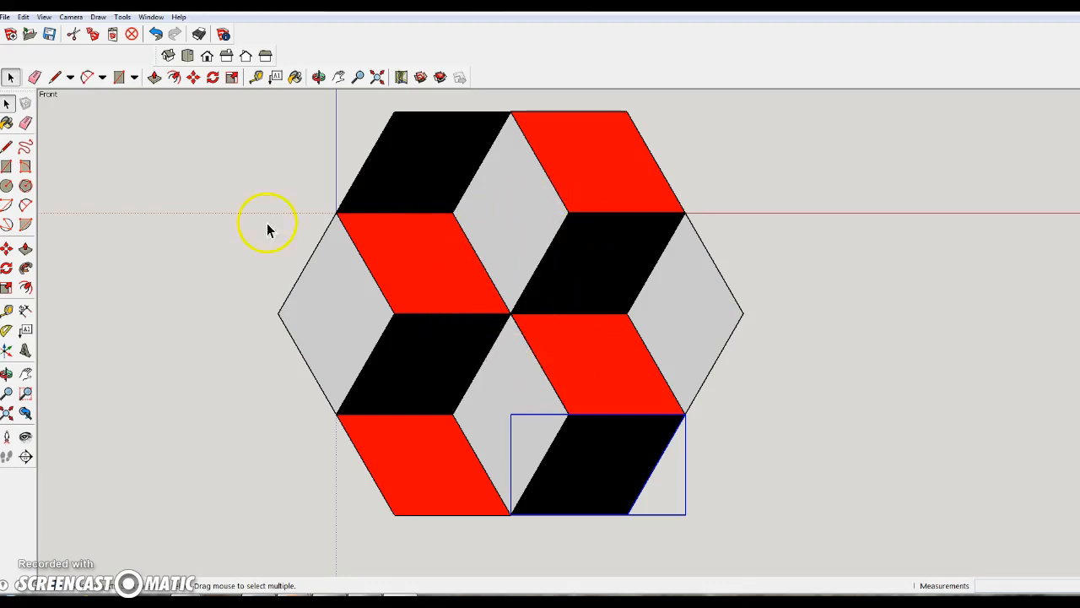
click(193, 184)
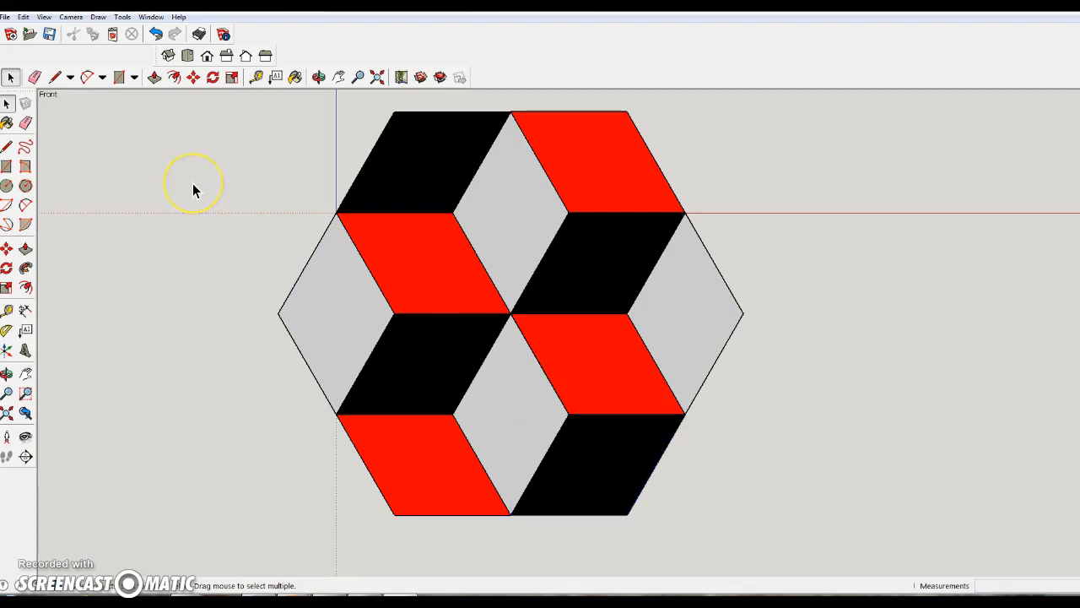